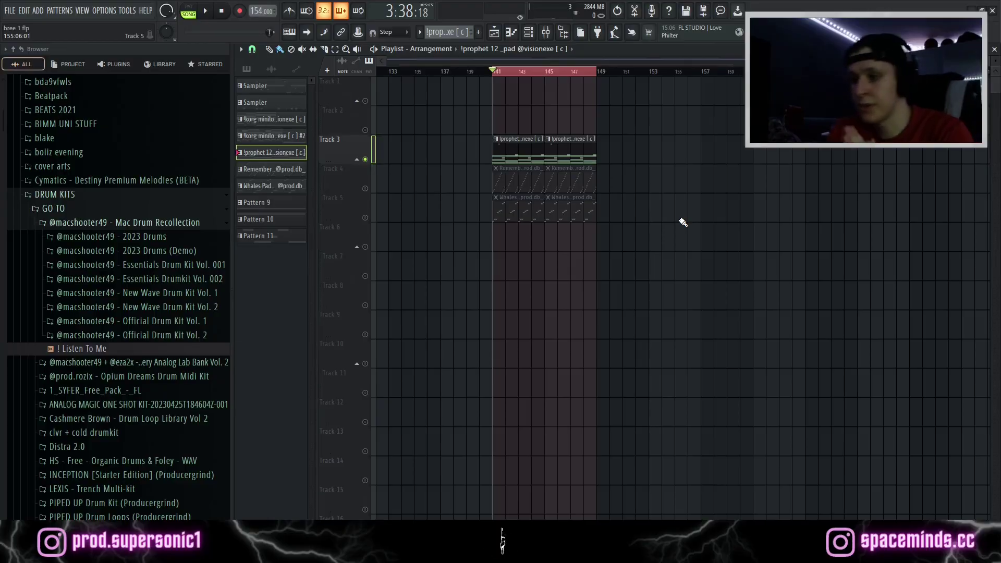
Step: Reactivate all playlist tracks and look over the full arrangement and the looped section starting at bar 141
{"action": "scroll", "coordinate": [532, 238], "scroll_direction": "down", "scroll_amount": 5}
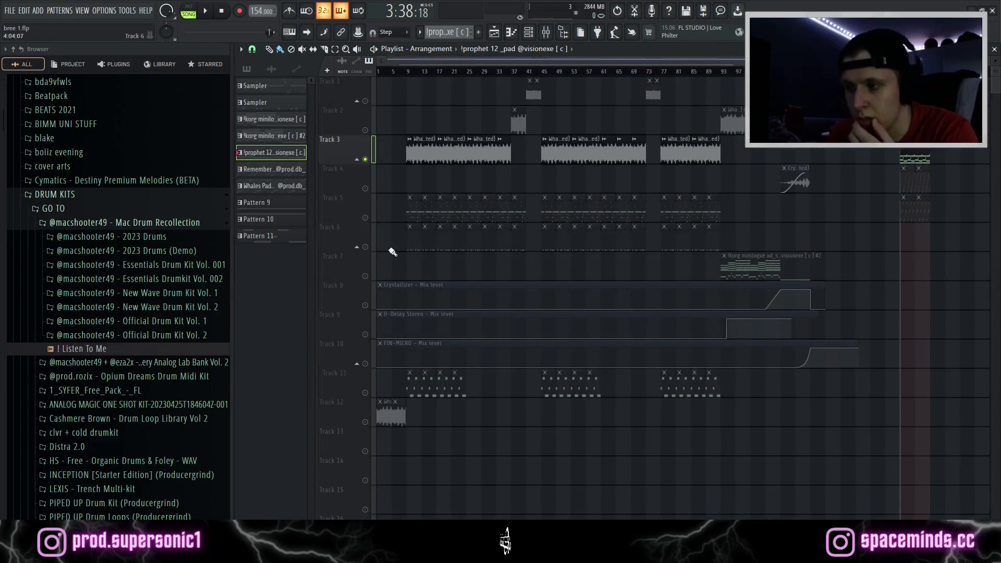
{"action": "left_click", "coordinate": [367, 190]}
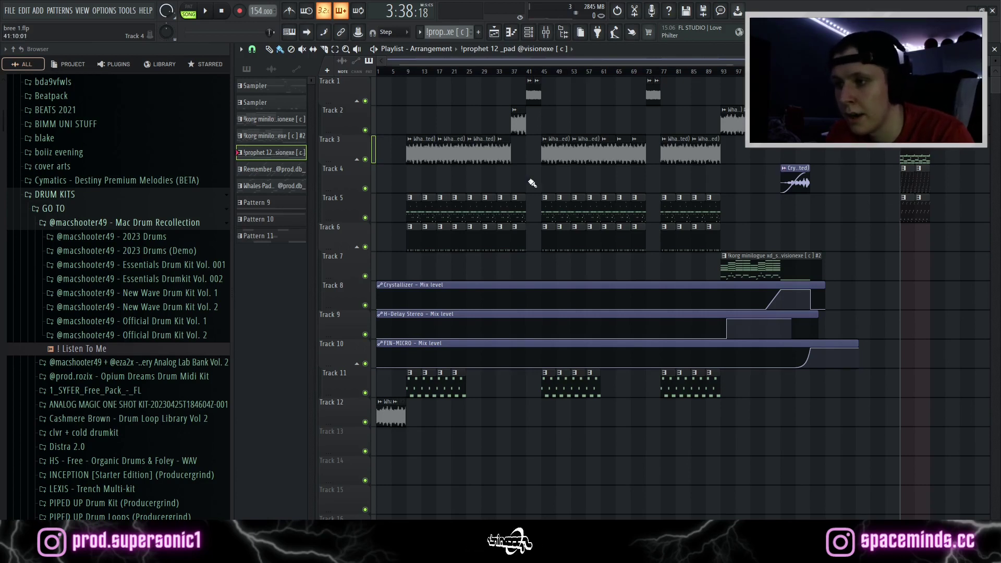
{"action": "scroll", "coordinate": [532, 183], "scroll_direction": "up", "scroll_amount": 5}
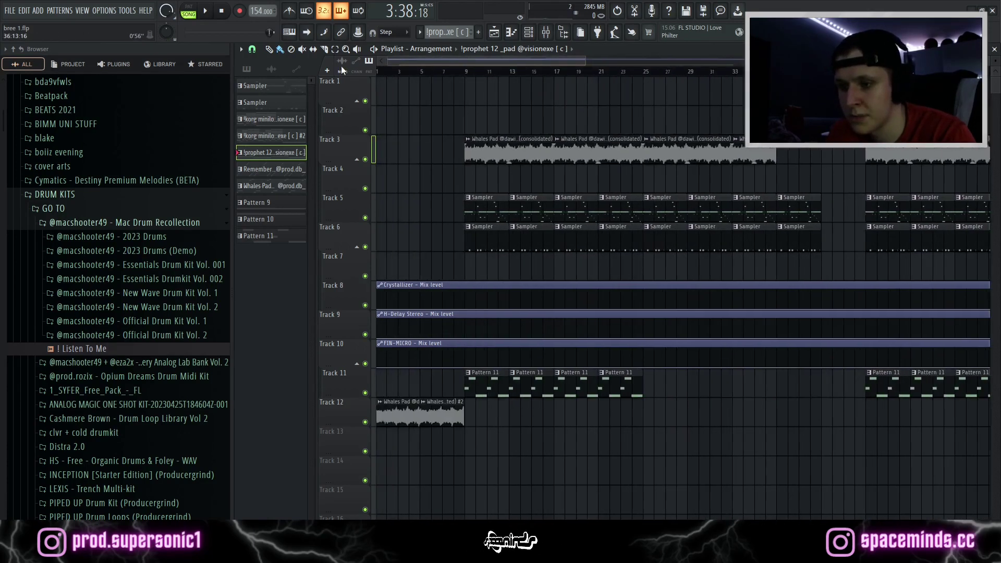
{"action": "scroll", "coordinate": [469, 209], "scroll_direction": "down", "scroll_amount": 3}
{"action": "scroll", "coordinate": [470, 208], "scroll_direction": "up", "scroll_amount": 3}
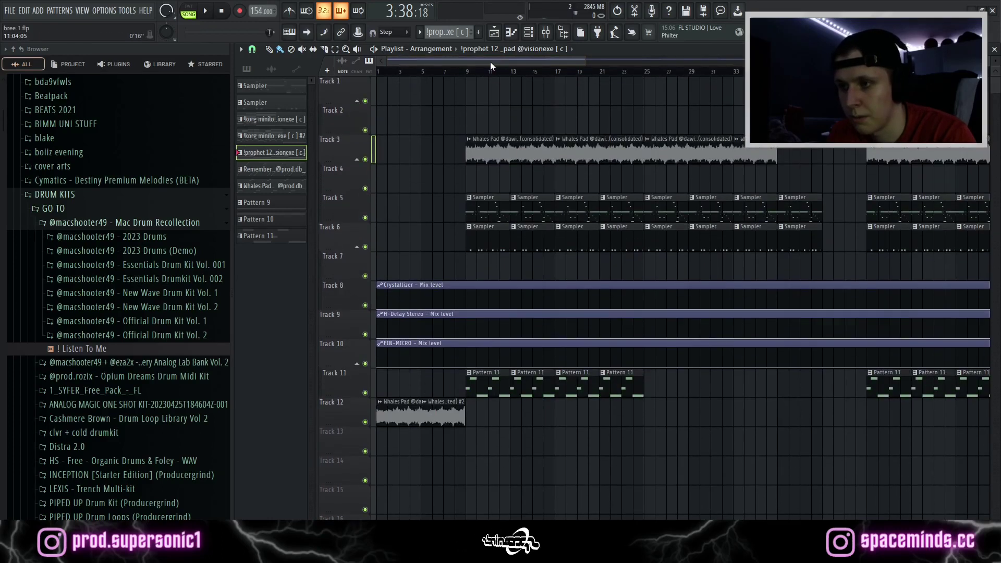
{"action": "scroll", "coordinate": [678, 156], "scroll_direction": "down", "scroll_amount": 4}
{"action": "scroll", "coordinate": [765, 167], "scroll_direction": "up", "scroll_amount": 5}
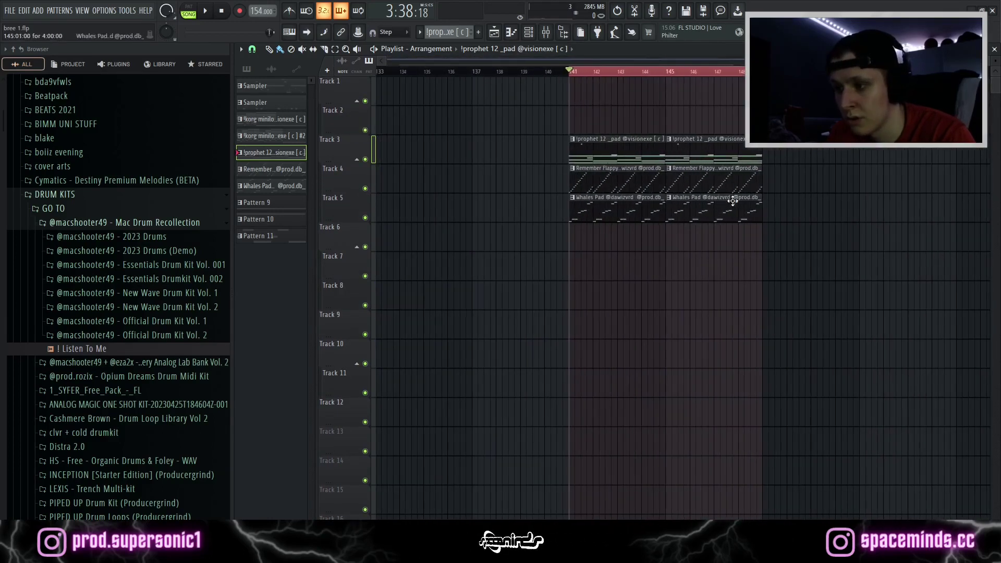
Step: Solo Track 3 and examine the notes of its prophet 12 pad pattern in the piano roll
{"action": "left_click", "coordinate": [365, 159], "text": "ctrl"}
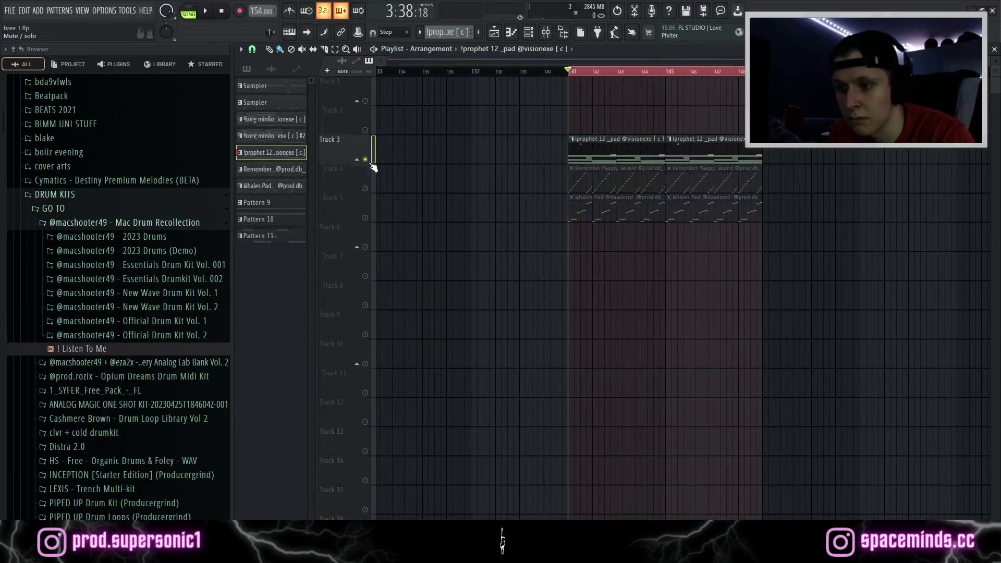
{"action": "double_click", "coordinate": [634, 154]}
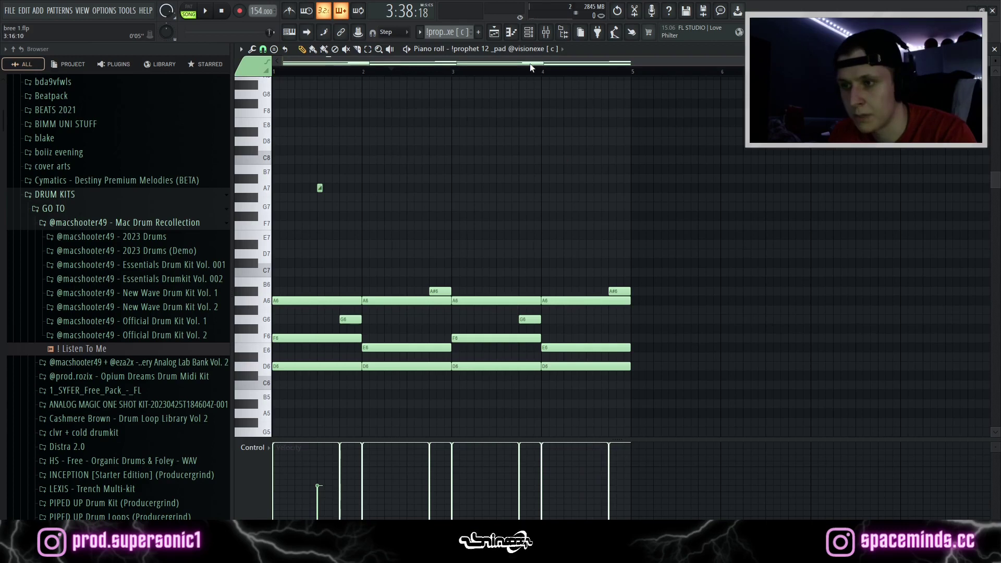
{"action": "scroll", "coordinate": [287, 247], "scroll_direction": "down", "scroll_amount": 3}
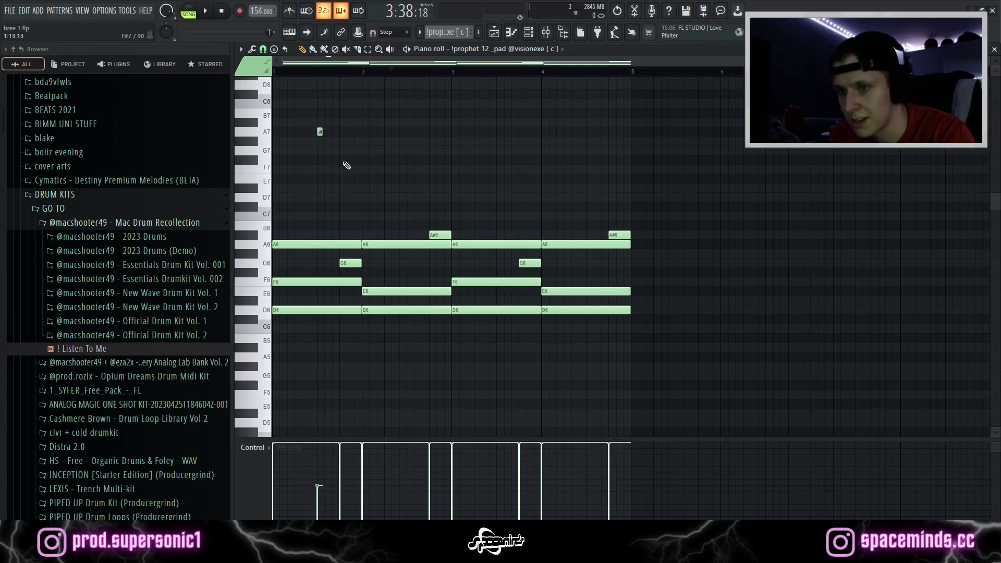
{"action": "scroll", "coordinate": [523, 203], "scroll_direction": "up", "scroll_amount": 3}
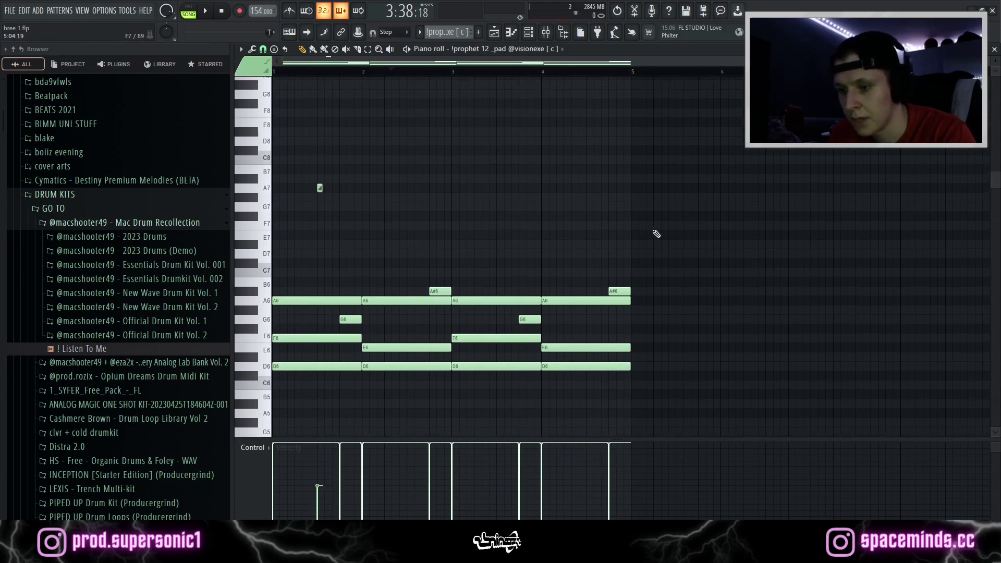
{"action": "scroll", "coordinate": [600, 261], "scroll_direction": "down", "scroll_amount": 1}
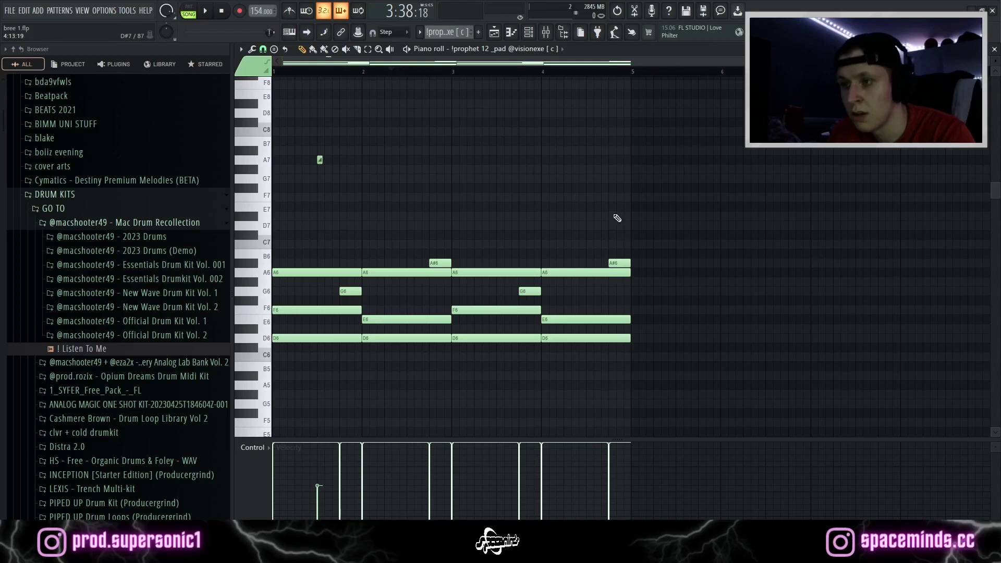
Step: Play back the soloed prophet 12 pad, stop it and return to the playlist
{"action": "key", "text": "space"}
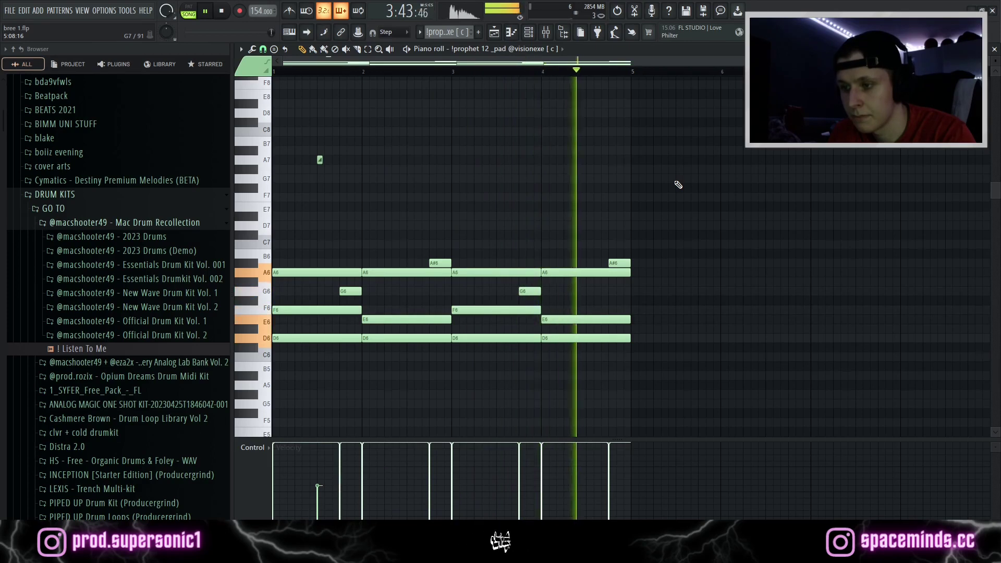
{"action": "key", "text": "space"}
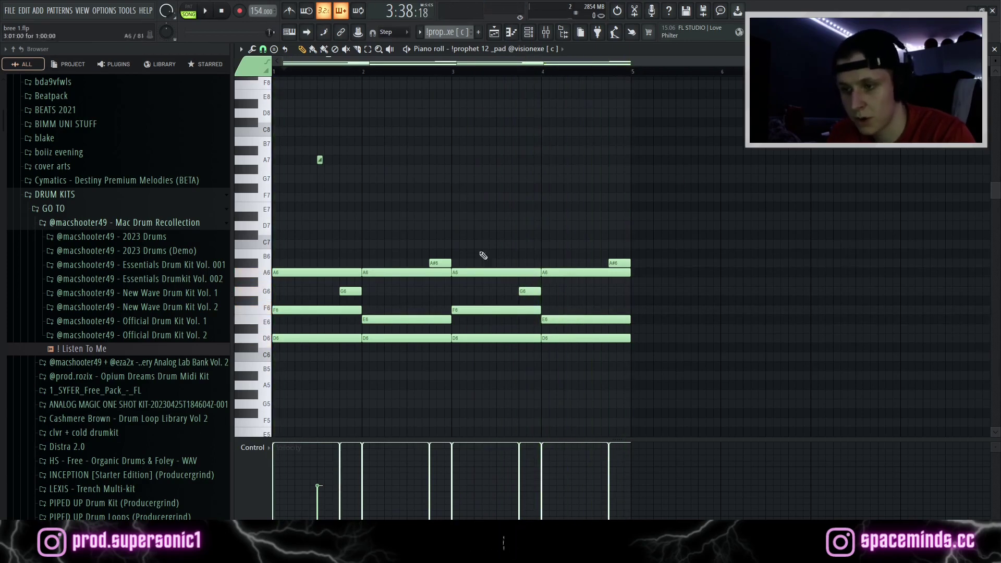
{"action": "key", "text": "F5"}
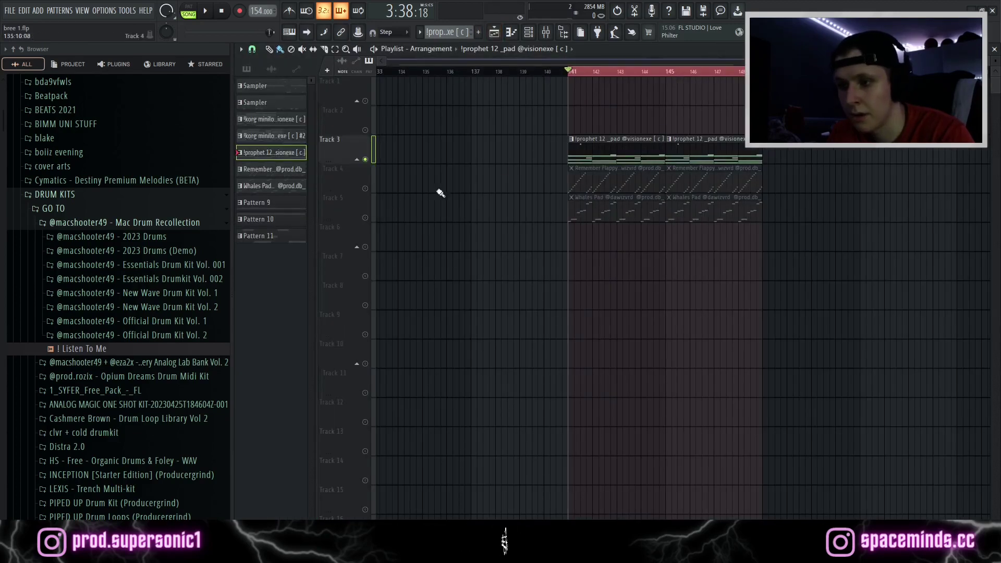
Step: Unmute Track 4, select its Remember Flappy Bird bell pattern and inspect the bell channel's sampler settings
{"action": "left_click", "coordinate": [365, 188]}
{"action": "left_click", "coordinate": [621, 180]}
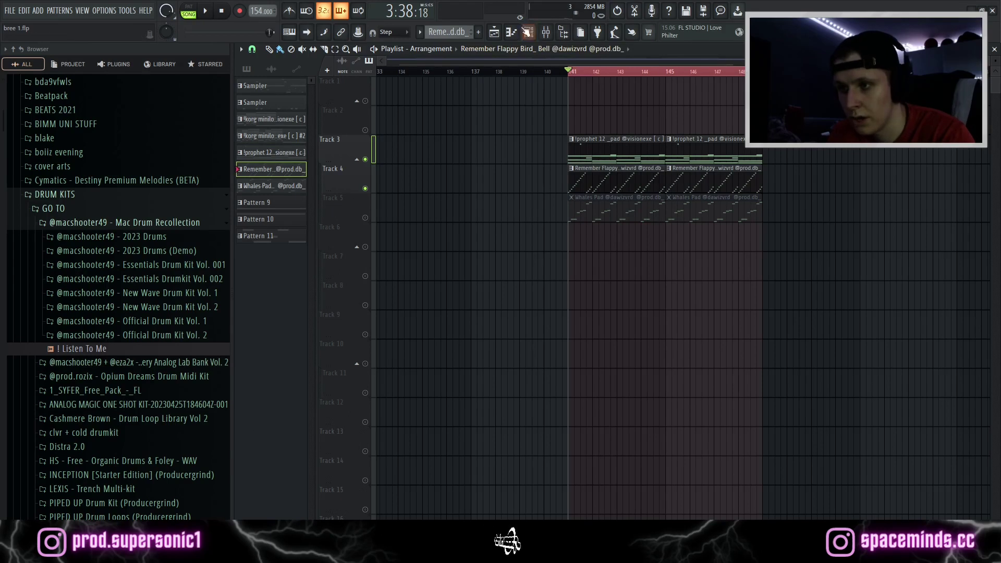
{"action": "left_click", "coordinate": [528, 31]}
{"action": "left_click", "coordinate": [359, 296]}
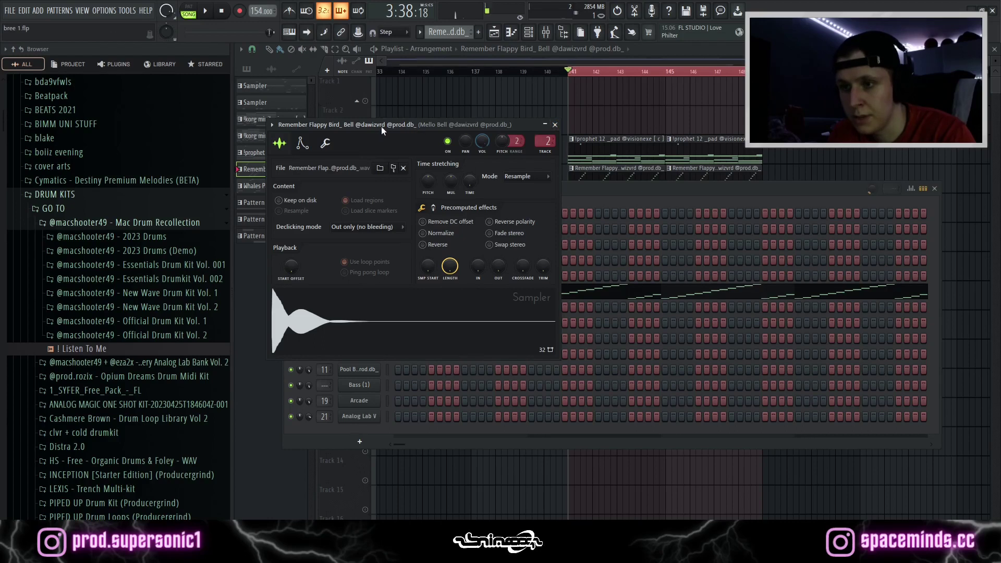
{"action": "left_click", "coordinate": [556, 125]}
{"action": "left_click", "coordinate": [934, 188]}
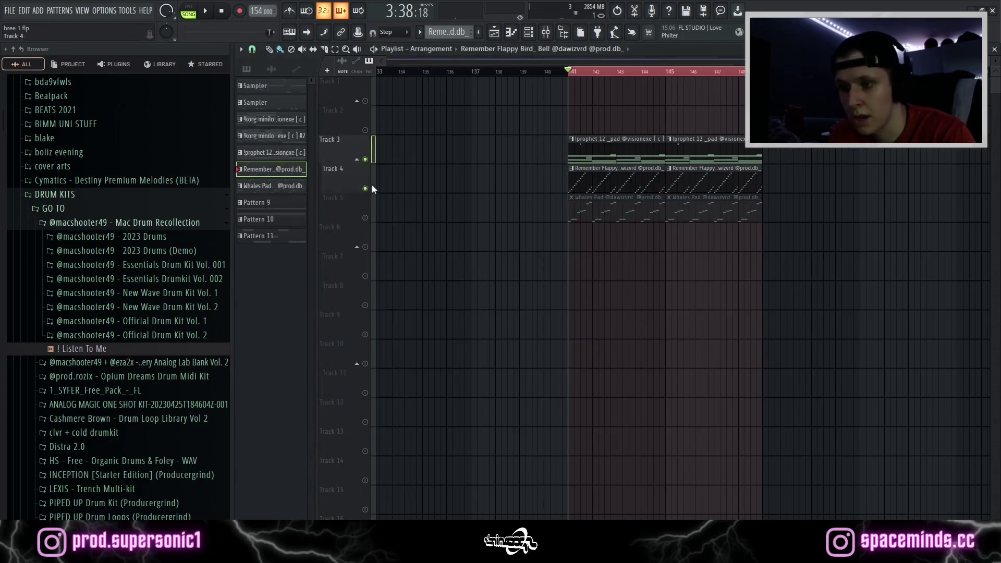
Step: Check the bell pattern's notes in the piano roll, and solo Track 4 in the playlist
{"action": "key", "text": "F7"}
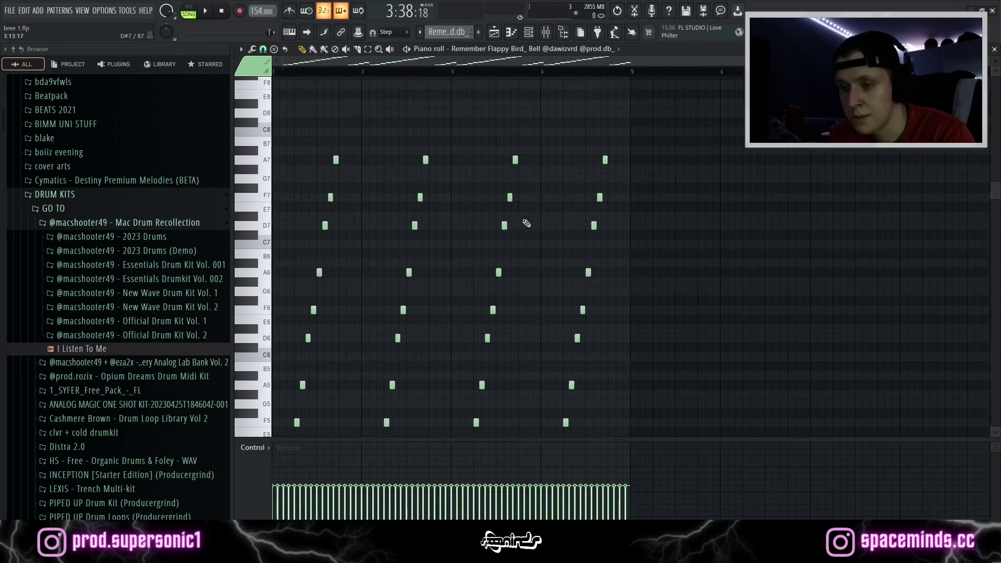
{"action": "left_click", "coordinate": [529, 32]}
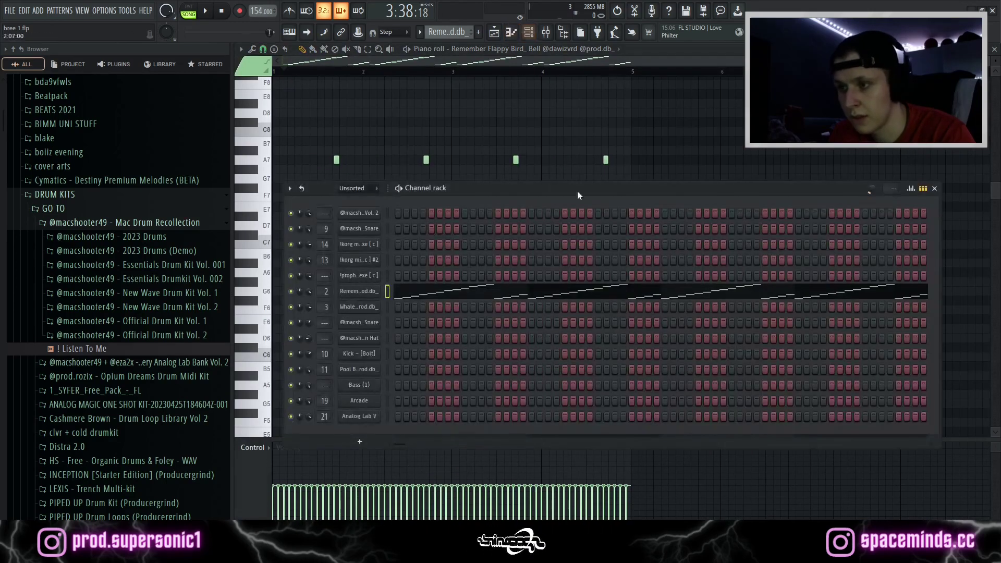
{"action": "left_click", "coordinate": [494, 32]}
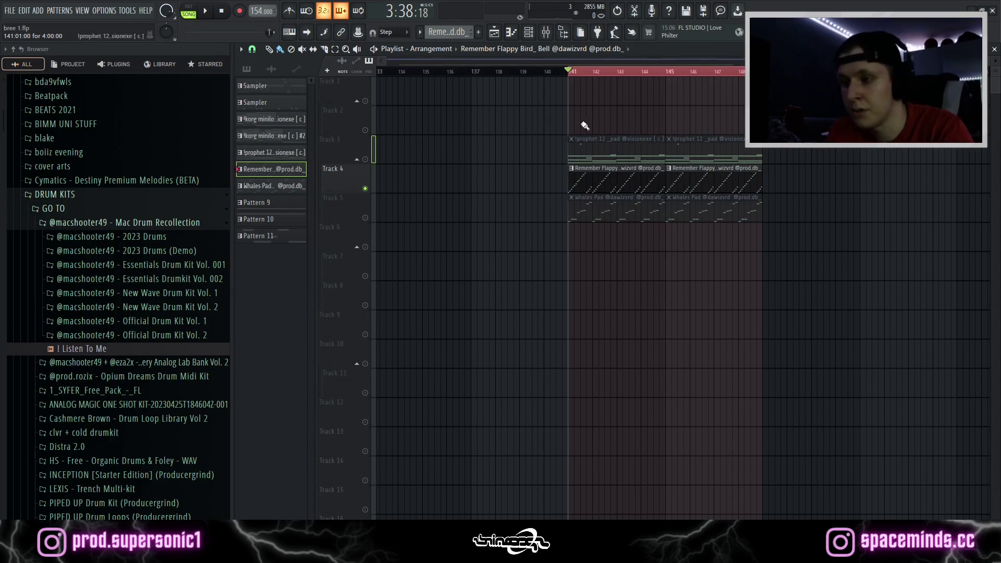
Step: Open the bell channel's piano roll from the channel rack and view the arpeggiator options without applying them
{"action": "double_click", "coordinate": [612, 186]}
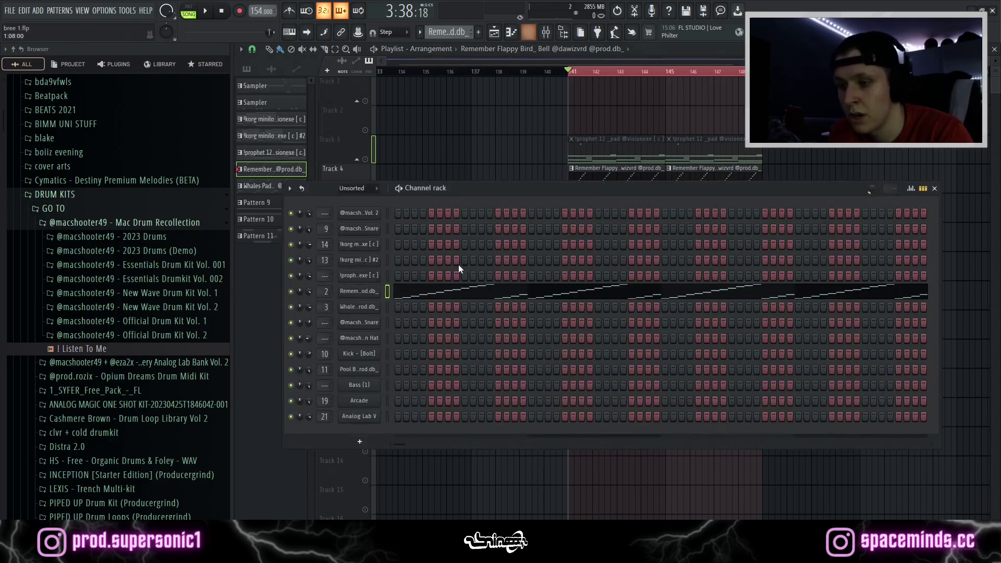
{"action": "right_click", "coordinate": [374, 295]}
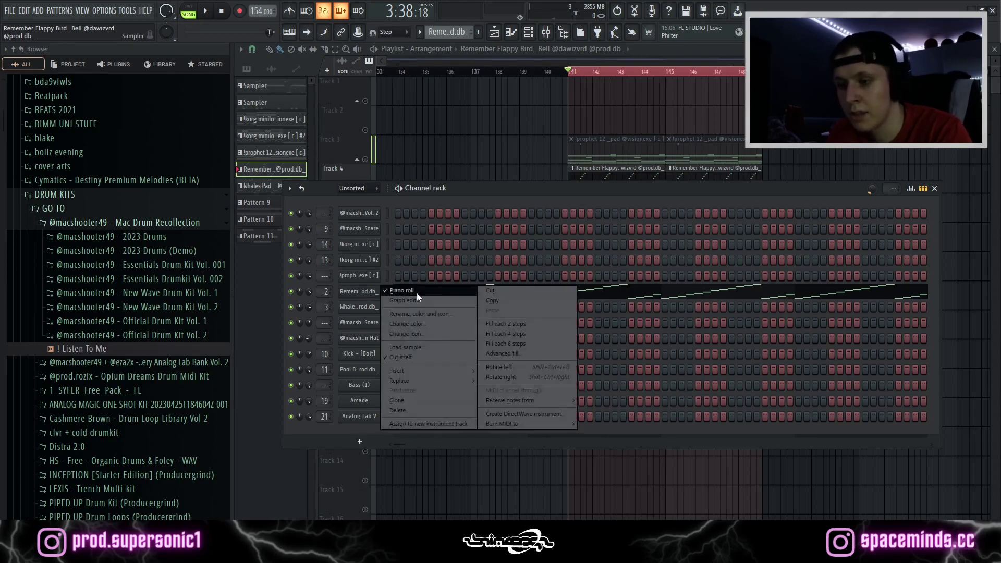
{"action": "left_click", "coordinate": [358, 297]}
{"action": "right_click", "coordinate": [358, 297]}
{"action": "left_click", "coordinate": [404, 290]}
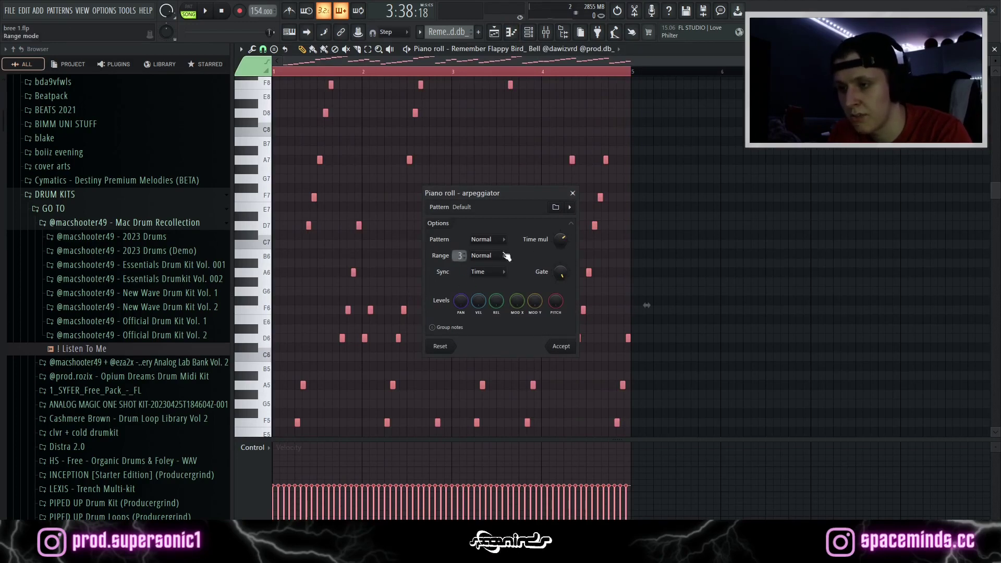
{"action": "left_click", "coordinate": [573, 194]}
Step: Play the Remember Flappy Bird bell arpeggio in pattern mode while reviewing its notes, and stop playback
{"action": "scroll", "coordinate": [408, 245], "scroll_direction": "down", "scroll_amount": 8}
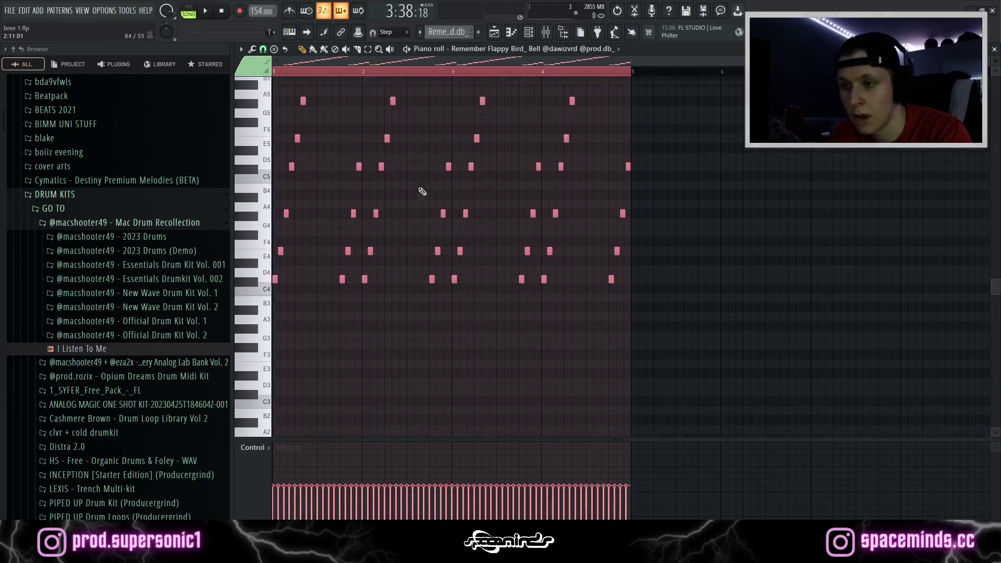
{"action": "scroll", "coordinate": [422, 191], "scroll_direction": "up", "scroll_amount": 4}
{"action": "key", "text": "l"}
{"action": "key", "text": "space"}
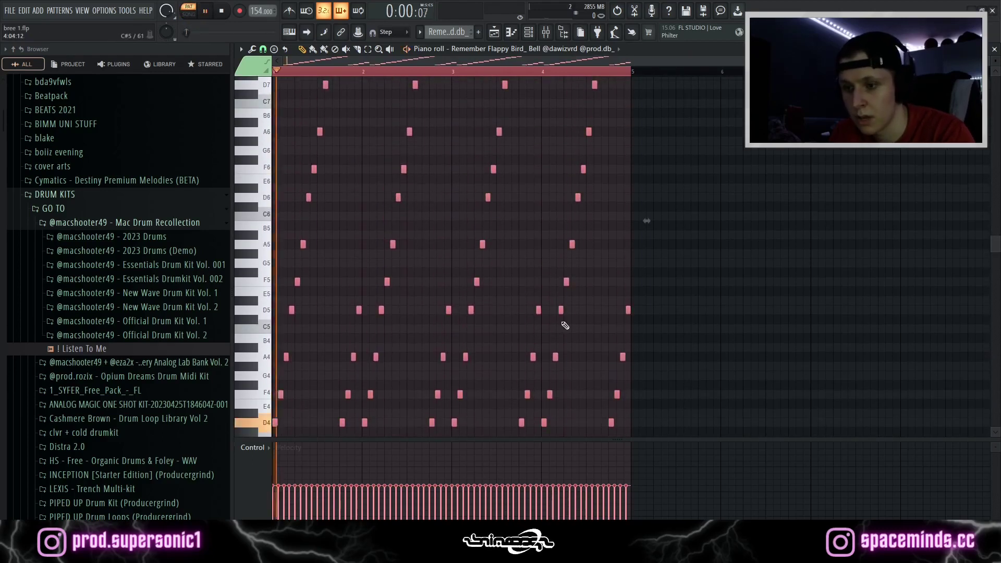
{"action": "scroll", "coordinate": [565, 326], "scroll_direction": "up", "scroll_amount": 2}
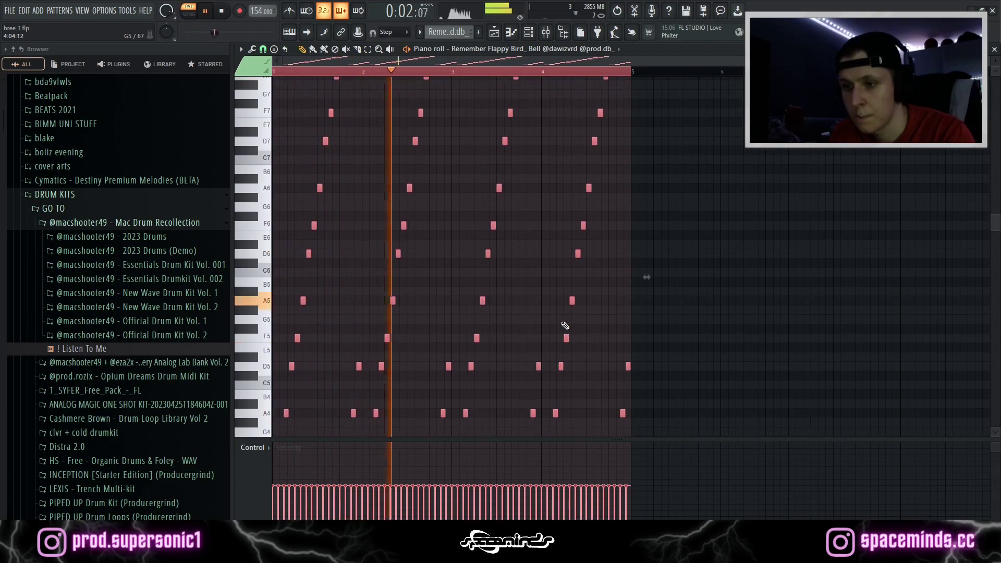
{"action": "scroll", "coordinate": [566, 324], "scroll_direction": "up", "scroll_amount": 1}
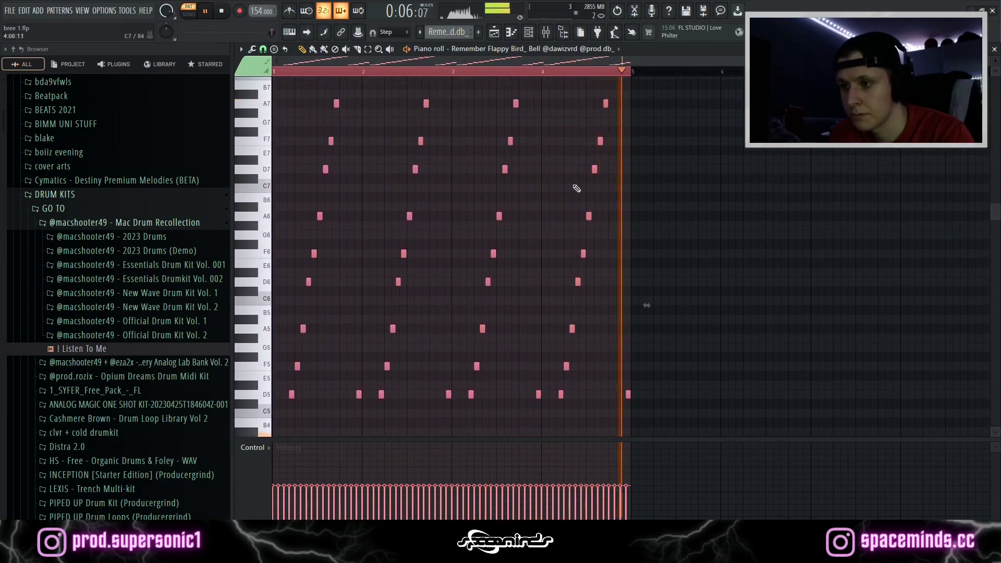
{"action": "key", "text": "space"}
Step: Inspect the ValhallaVintageVerb settings on the Mello Bell mixer track
{"action": "left_click", "coordinate": [546, 32]}
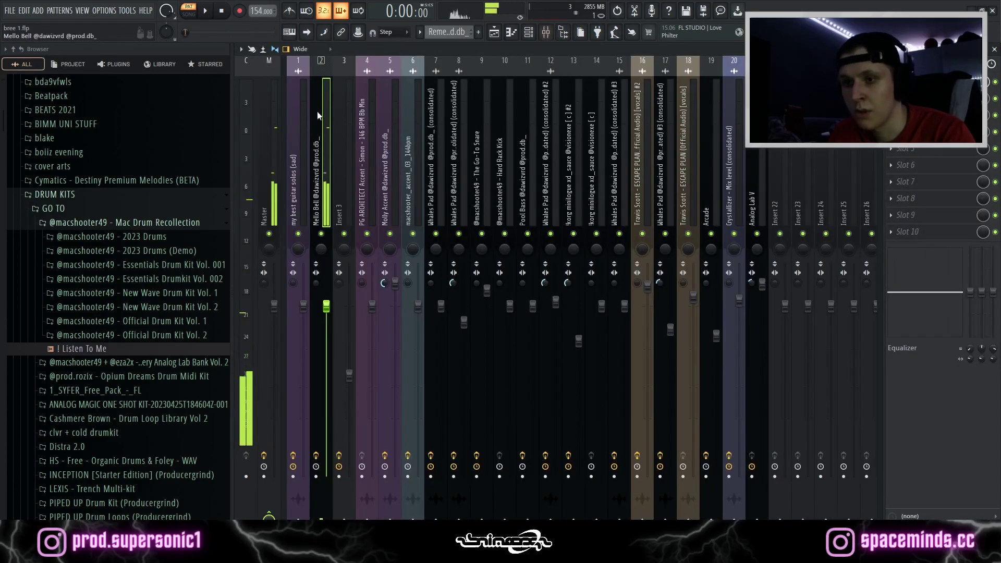
{"action": "left_click", "coordinate": [928, 82]}
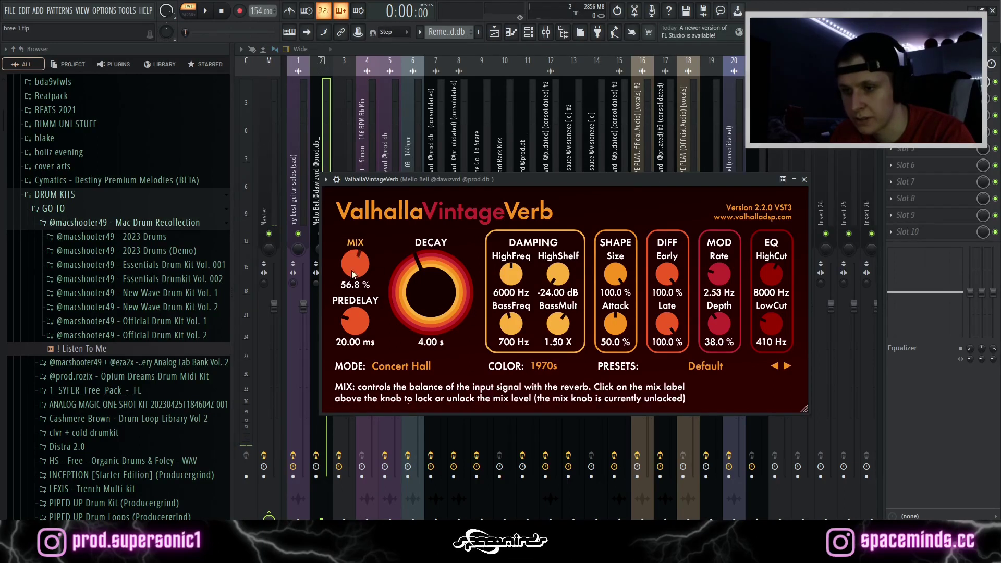
{"action": "left_click", "coordinate": [804, 180]}
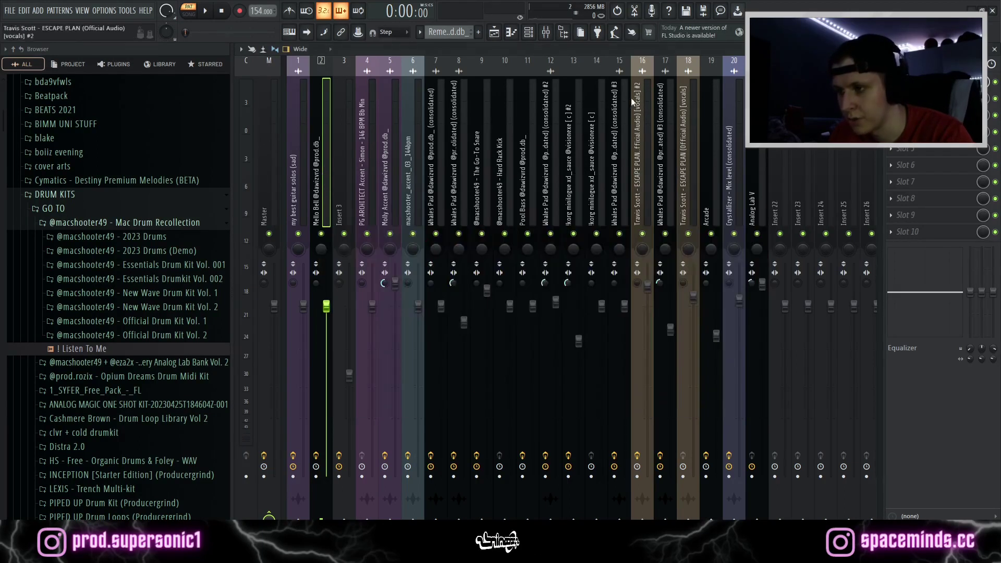
Step: Return to the playlist in song mode at bar 141 and solo Track 5
{"action": "left_click", "coordinate": [498, 34]}
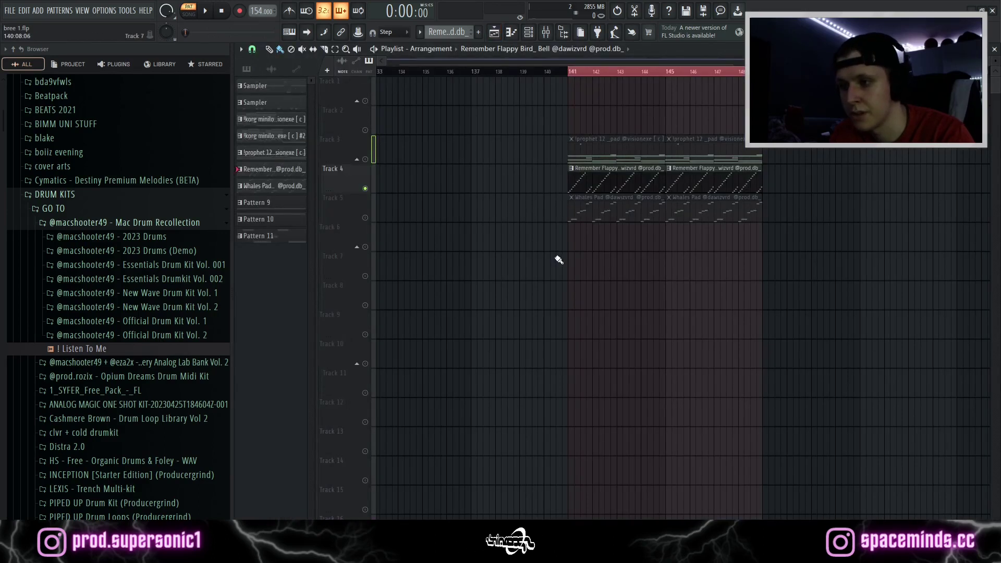
{"action": "left_click", "coordinate": [572, 74]}
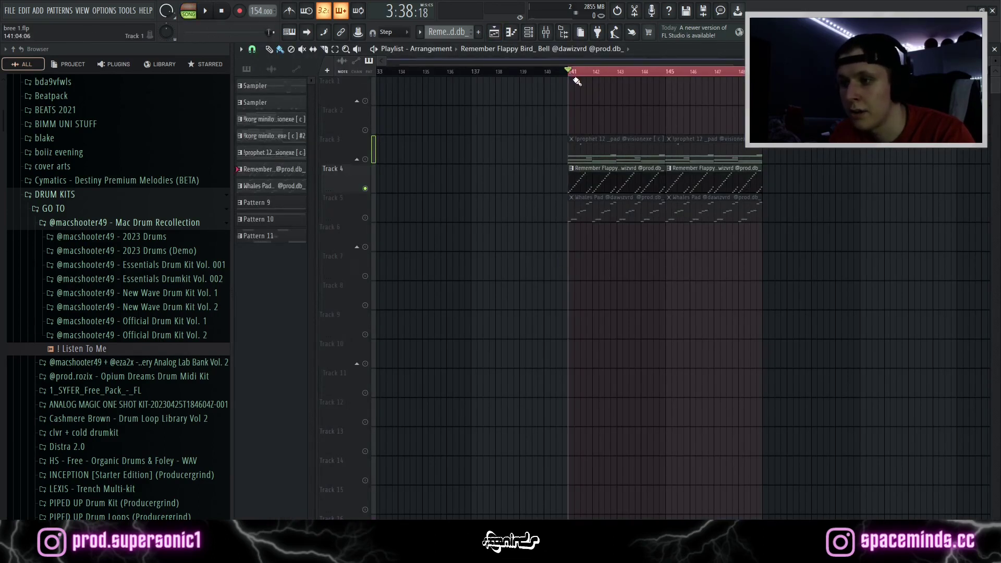
{"action": "left_click", "coordinate": [366, 219]}
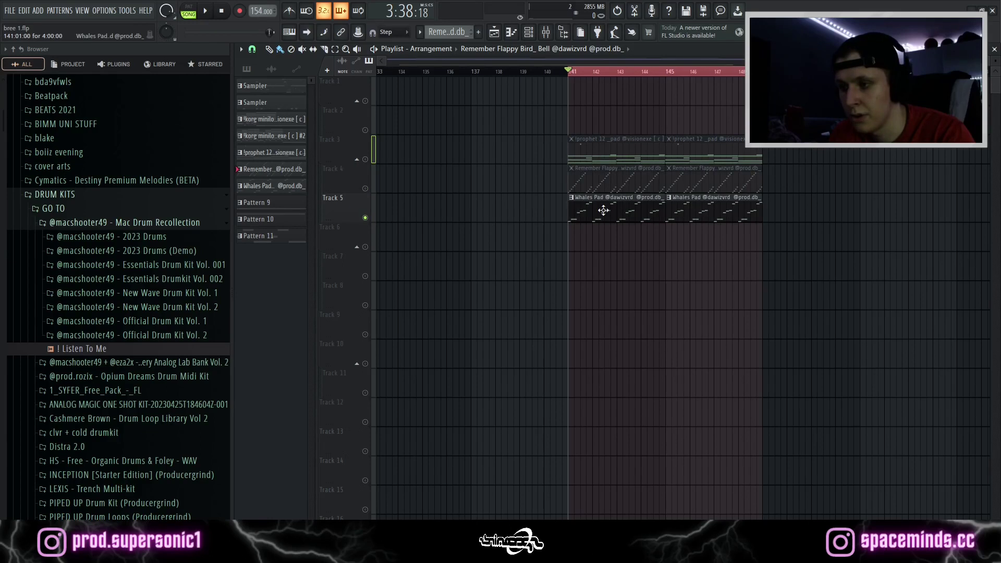
Step: Select the Whales Pad pattern and inspect its sampler channel settings, closing the windows when done
{"action": "left_click", "coordinate": [529, 32]}
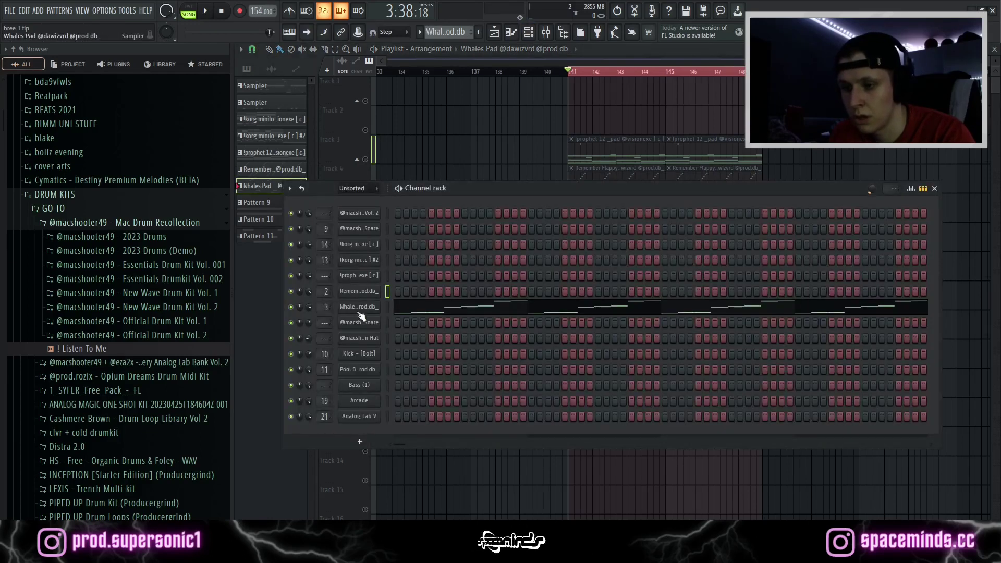
{"action": "left_click", "coordinate": [572, 152]}
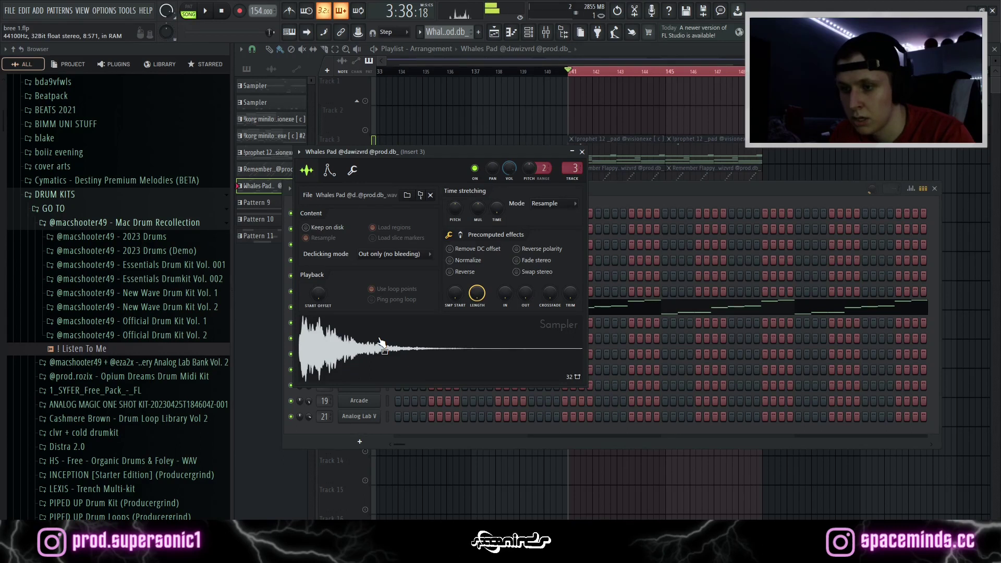
{"action": "left_click", "coordinate": [582, 152]}
{"action": "key", "text": "Escape"}
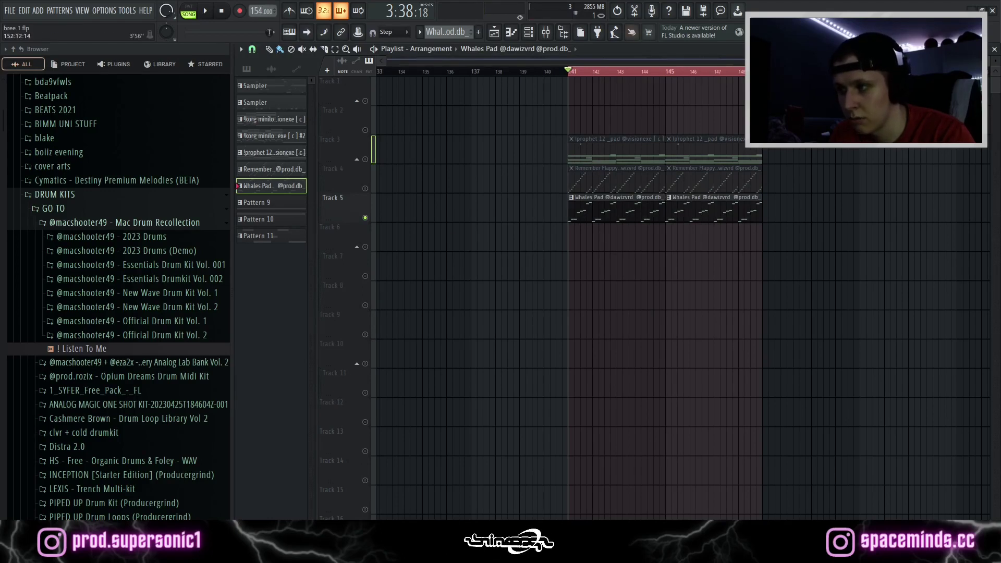
Step: Play the soloed Whales Pad layer on Track 5 from bar 141, and stop playback
{"action": "scroll", "coordinate": [544, 263], "scroll_direction": "right", "scroll_amount": 2}
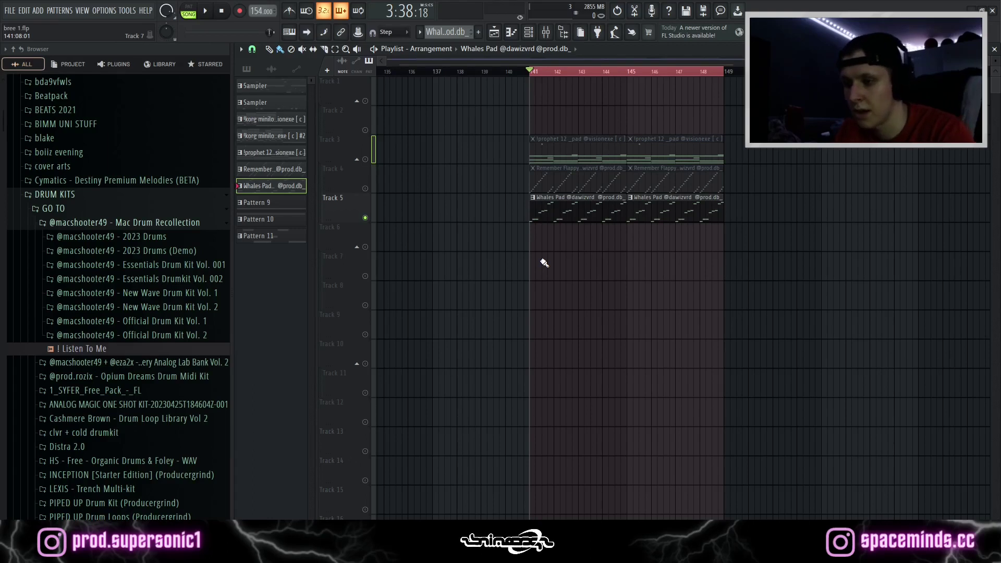
{"action": "key", "text": "space"}
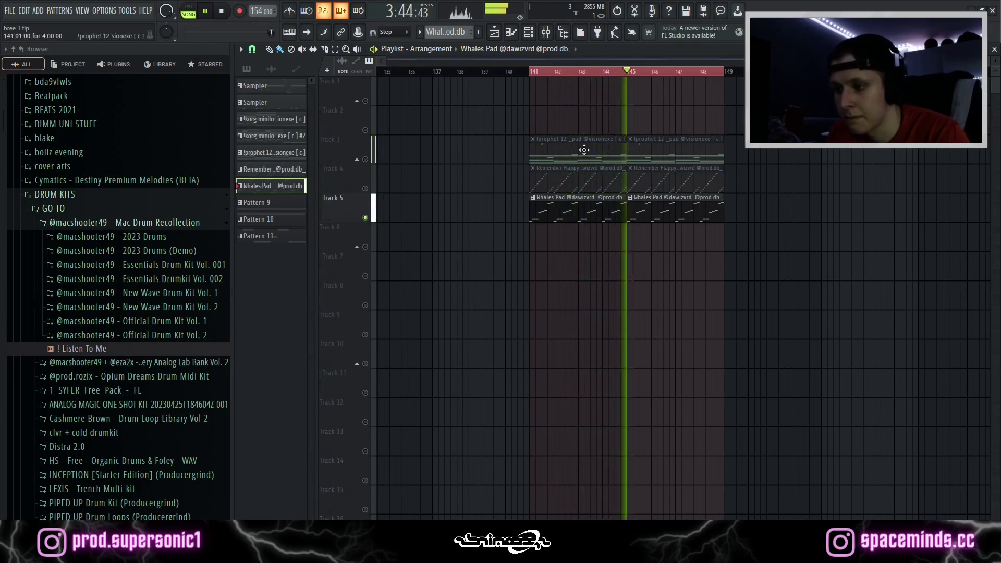
{"action": "key", "text": "space"}
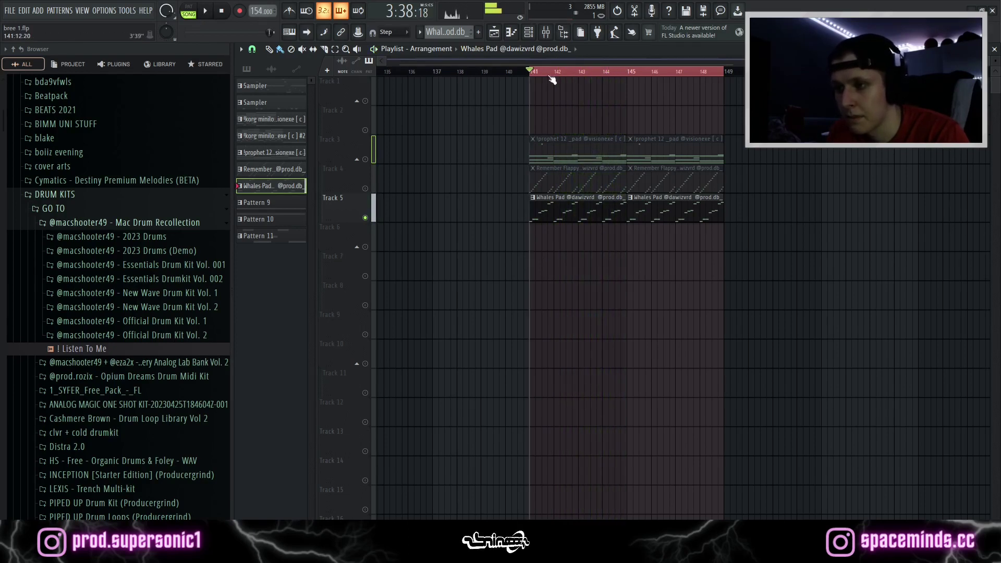
Step: Inspect the Fruity Parametric EQ 2 curve on the Insert 3 mixer track, and return to the playlist
{"action": "left_click", "coordinate": [546, 32]}
{"action": "left_click", "coordinate": [918, 114]}
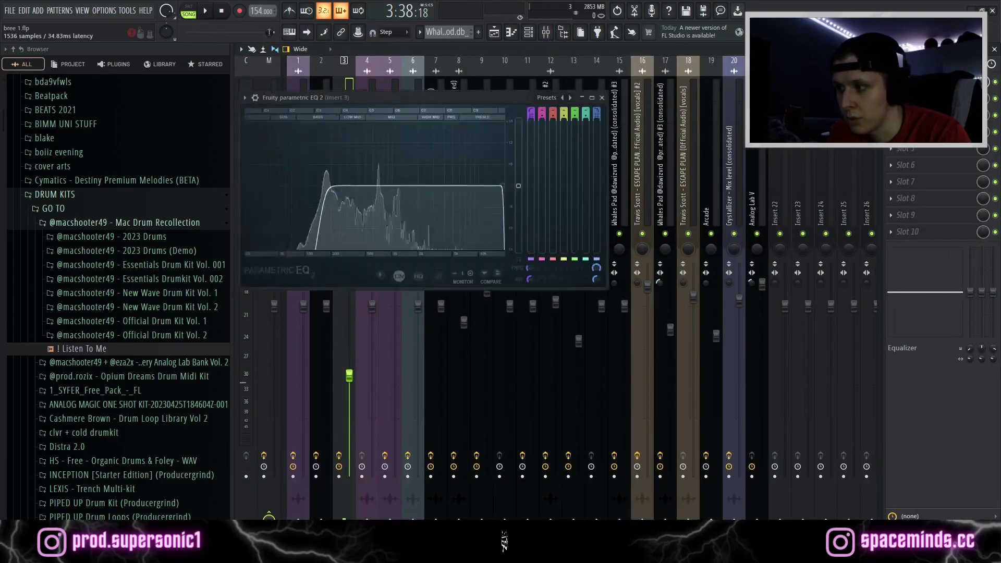
{"action": "left_click", "coordinate": [602, 98]}
{"action": "left_click", "coordinate": [494, 32]}
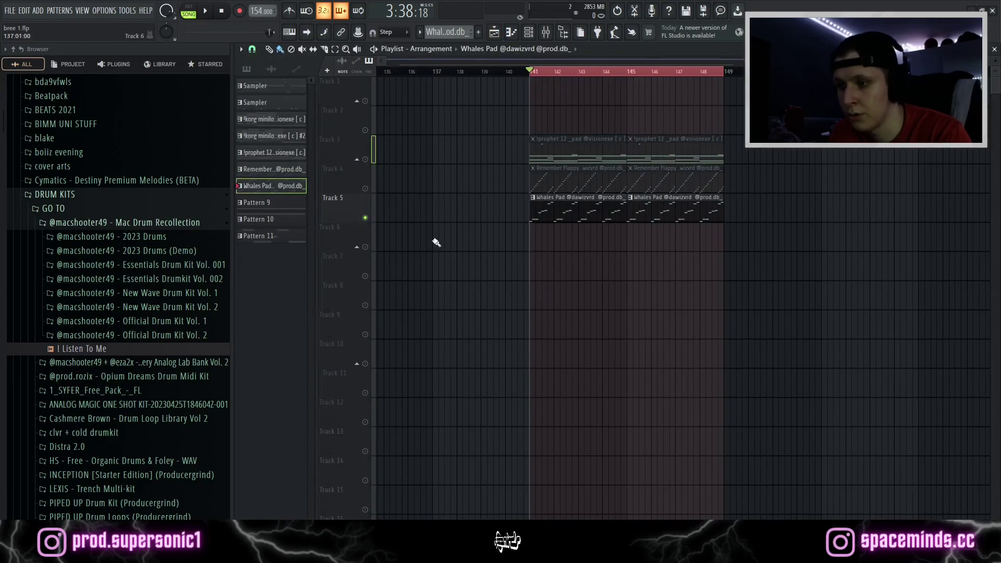
Step: Unsolo the playlist tracks and play all three melody layers together from bar 141, and stop playback
{"action": "right_click", "coordinate": [365, 188]}
{"action": "right_click", "coordinate": [365, 188]}
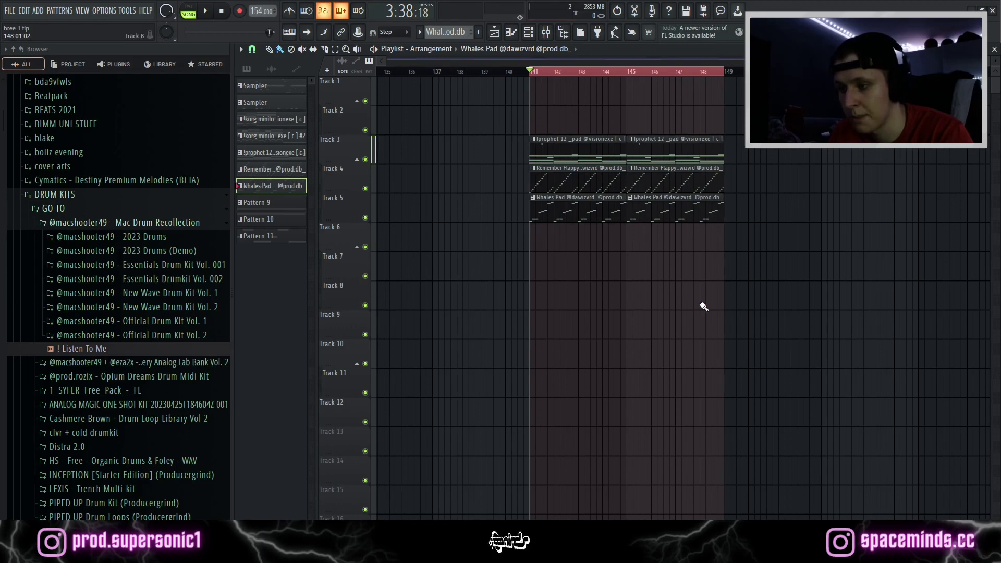
{"action": "key", "text": "space"}
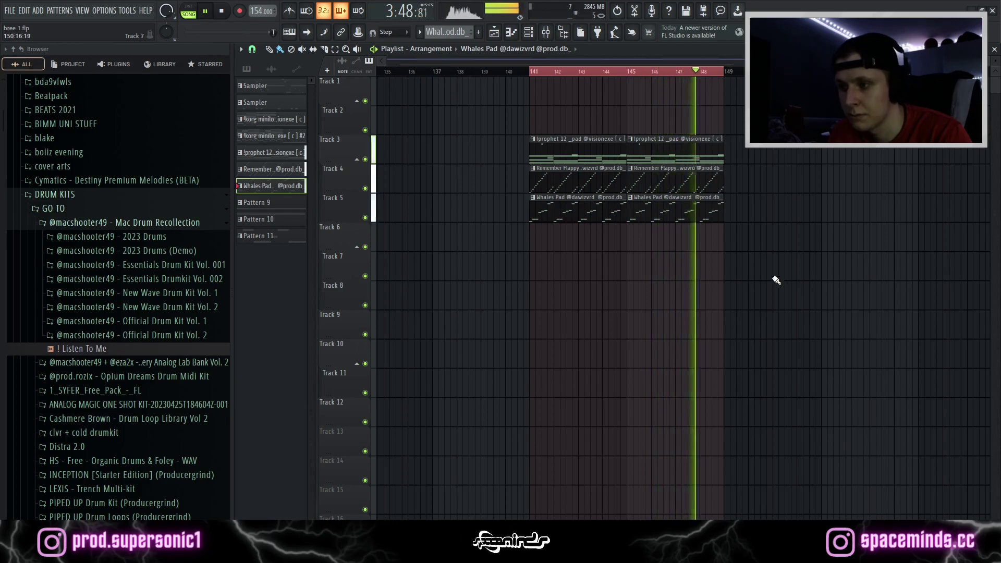
{"action": "left_click", "coordinate": [222, 11]}
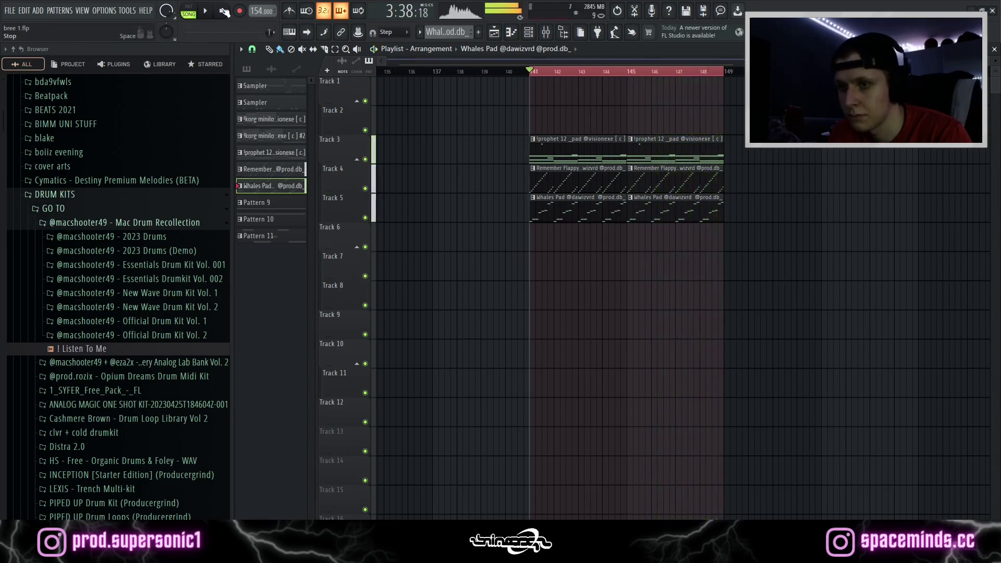
Step: Move the song position to the very start of the arrangement
{"action": "scroll", "coordinate": [553, 292], "scroll_direction": "left", "scroll_amount": 5}
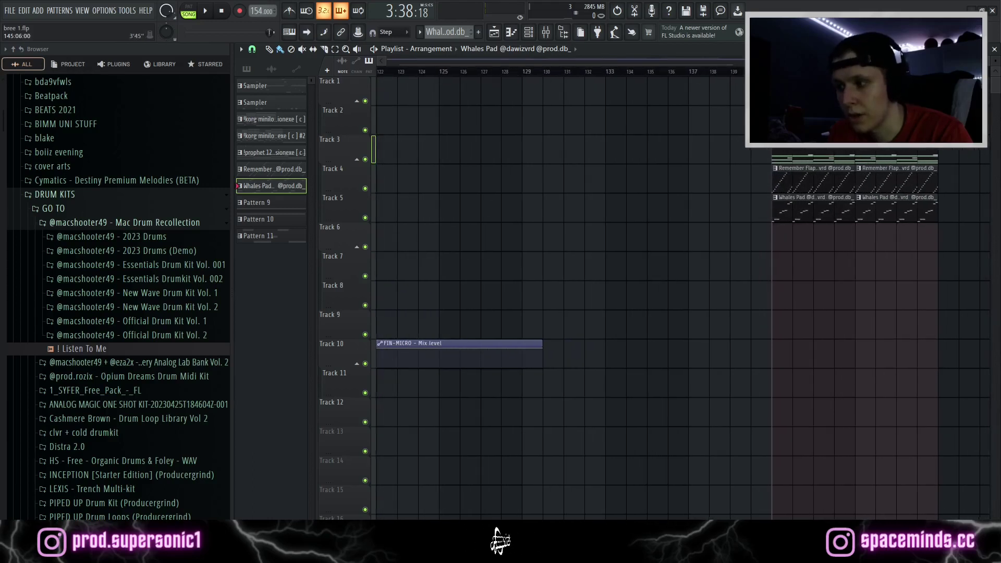
{"action": "scroll", "coordinate": [492, 99], "scroll_direction": "left", "scroll_amount": 15}
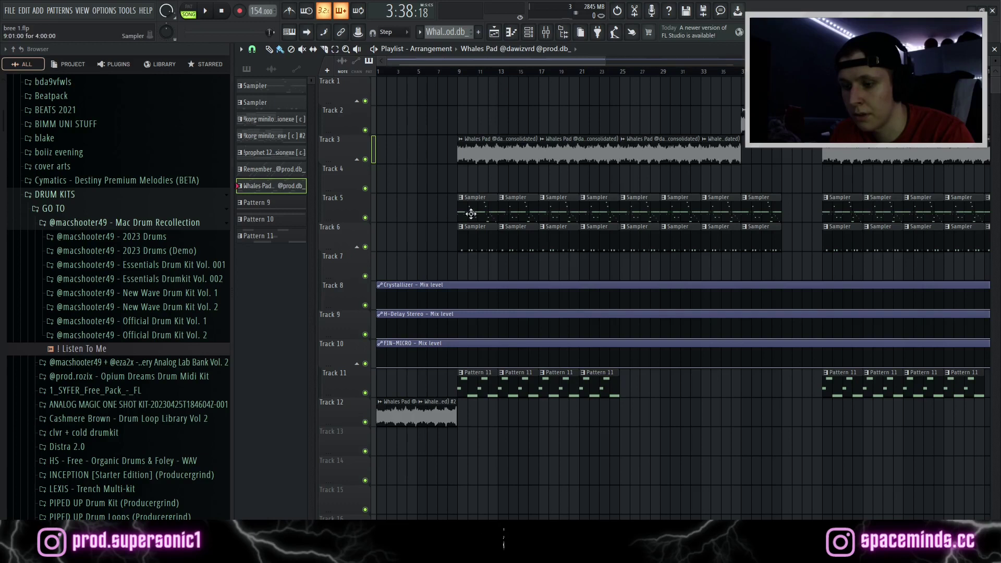
{"action": "left_click_drag", "start_coordinate": [443, 61], "coordinate": [341, 124]}
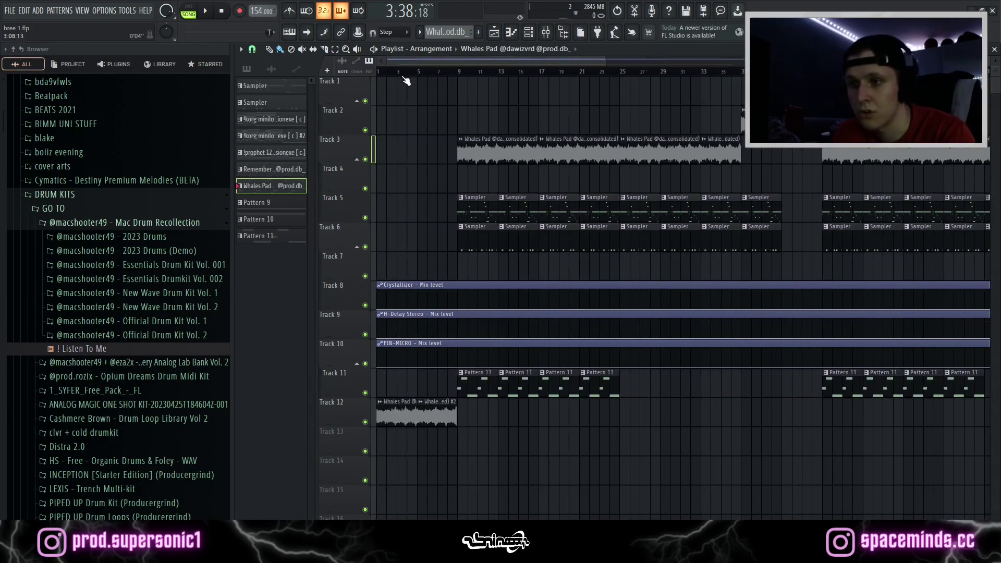
{"action": "left_click_drag", "start_coordinate": [404, 73], "coordinate": [230, 104]}
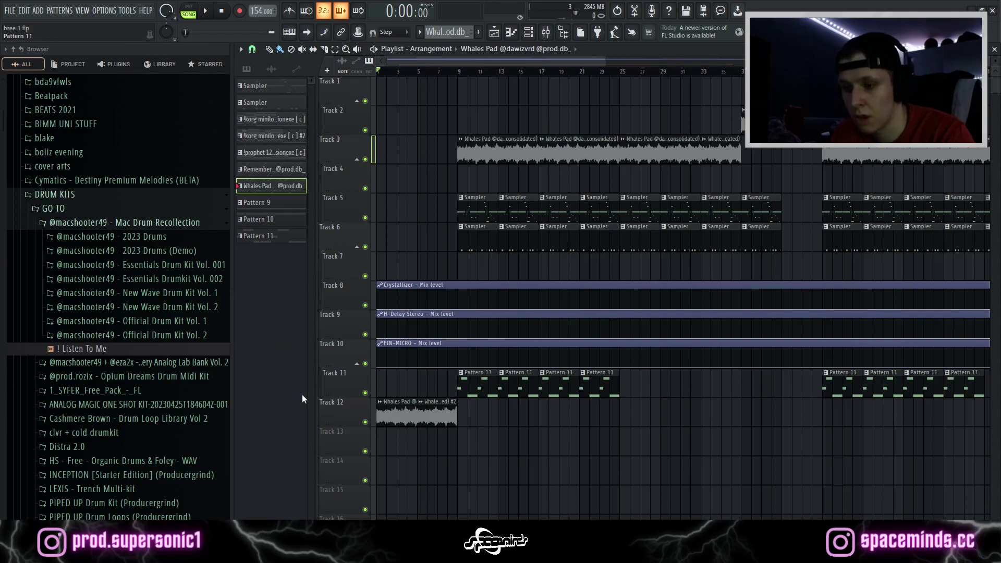
Step: Solo Track 3 and play its consolidated melody from bar 9 with mixer track 8 selected, and stop playback
{"action": "scroll", "coordinate": [365, 170], "scroll_direction": "up", "scroll_amount": 2}
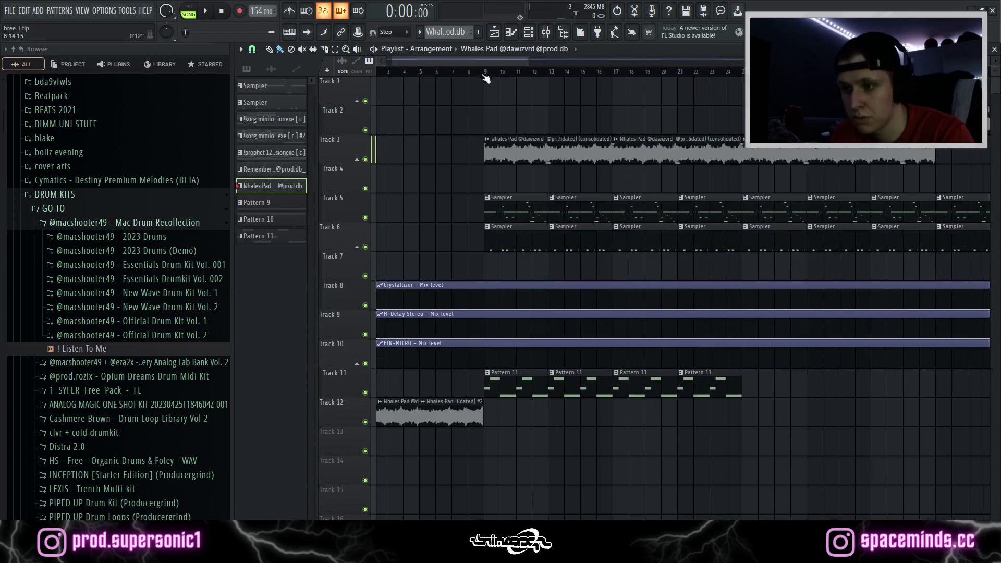
{"action": "right_click", "coordinate": [368, 159]}
{"action": "key", "text": "space"}
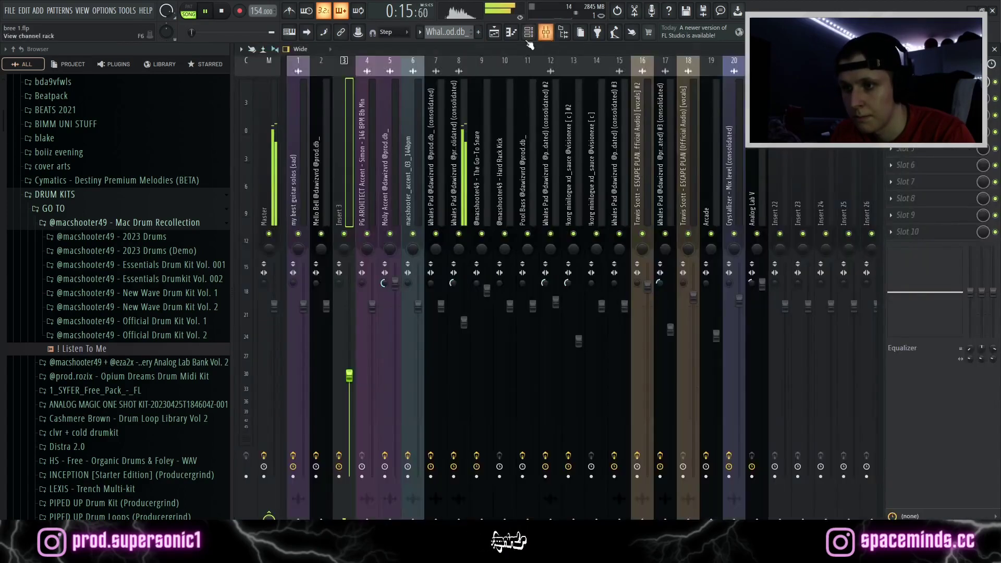
{"action": "key", "text": "F9"}
{"action": "left_click", "coordinate": [452, 108]}
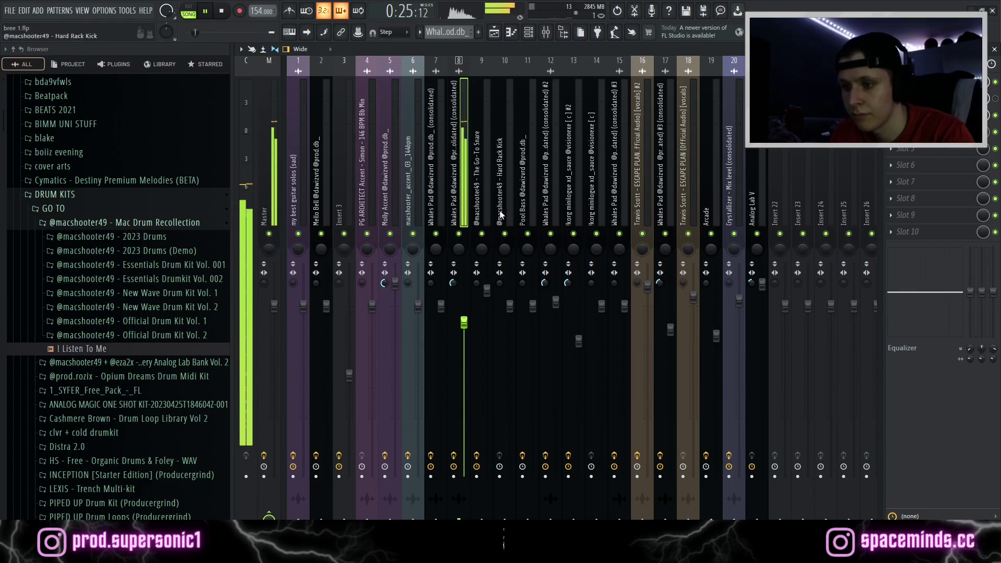
{"action": "key", "text": "space"}
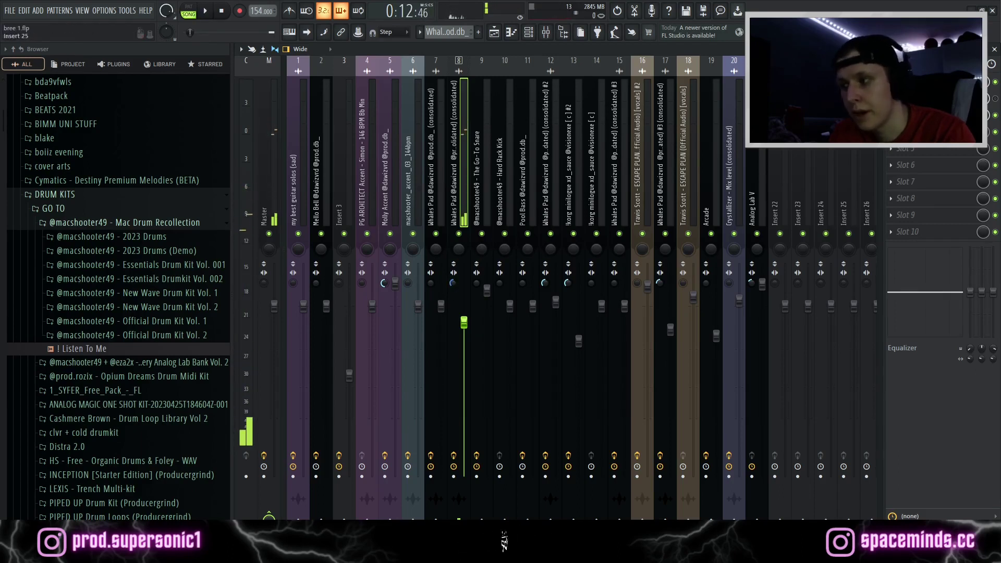
Step: Inspect the Guitar Rig 6 and Fruity Parametric EQ 2 settings on the consolidated Whales Pad track, mixer track 8
{"action": "left_click", "coordinate": [907, 81]}
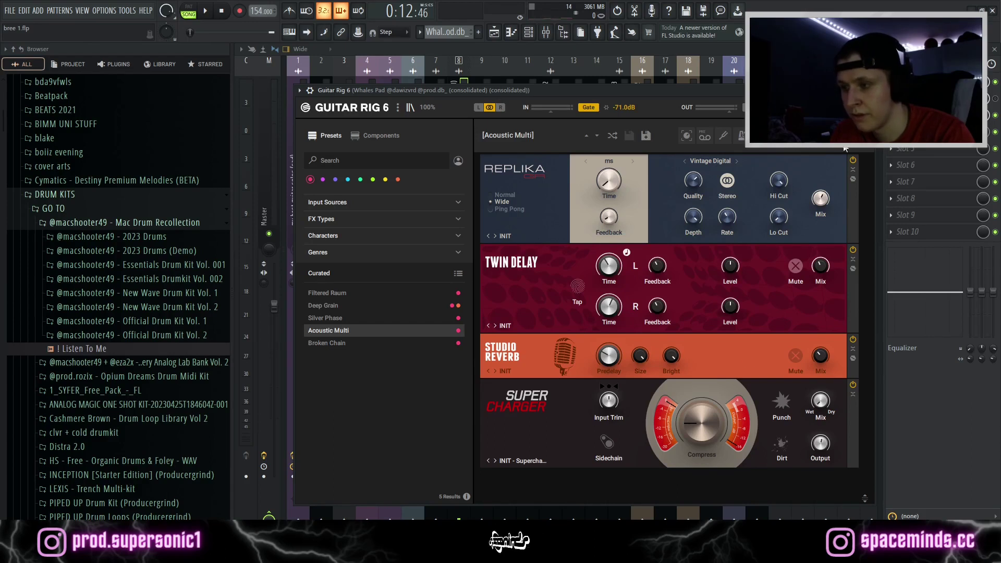
{"action": "key", "text": "Escape"}
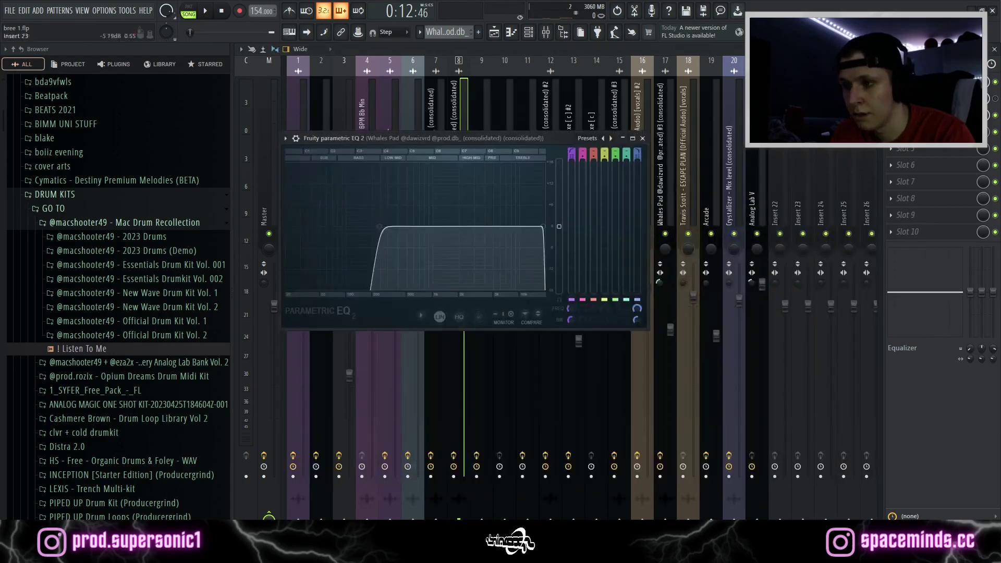
{"action": "left_click", "coordinate": [645, 139]}
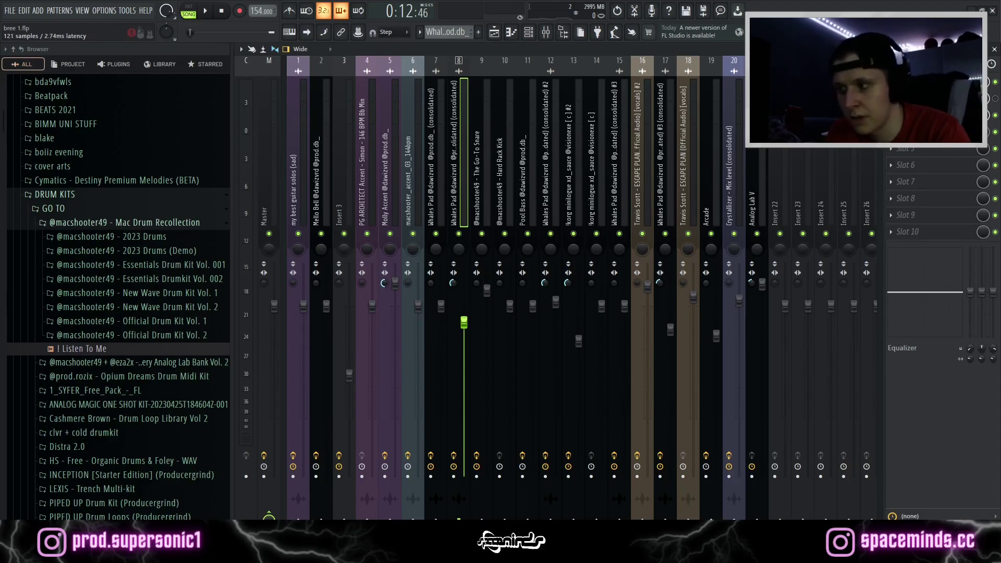
Step: Inspect the sample settings of the consolidated intro clip on playlist Track 12 and view its mixer track
{"action": "left_click", "coordinate": [495, 34]}
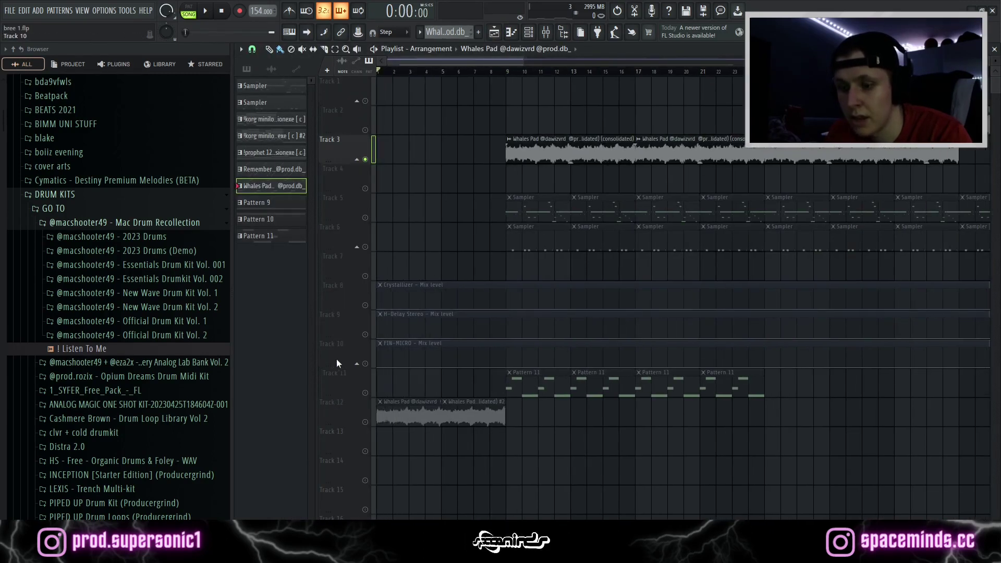
{"action": "double_click", "coordinate": [386, 412]}
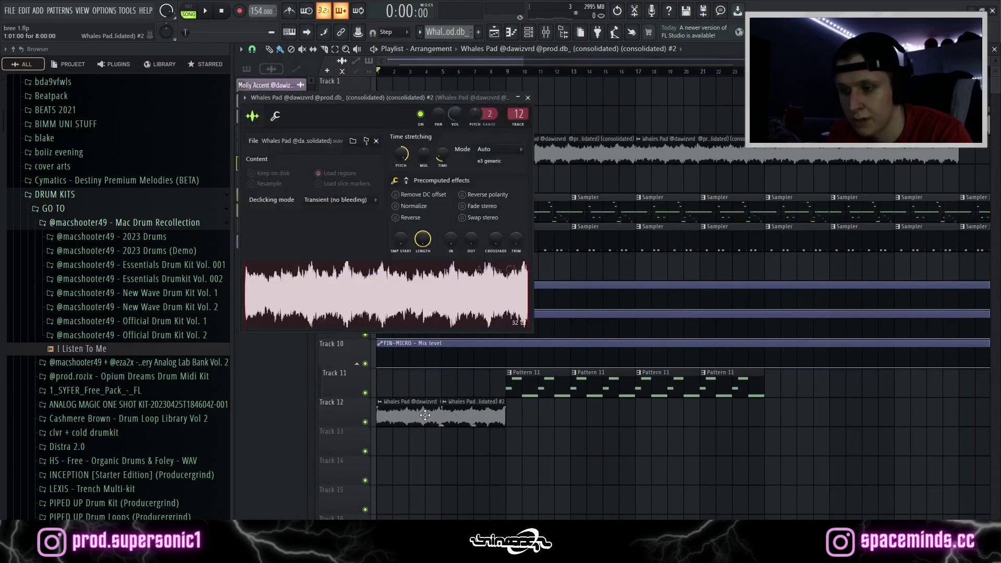
{"action": "key", "text": "F9"}
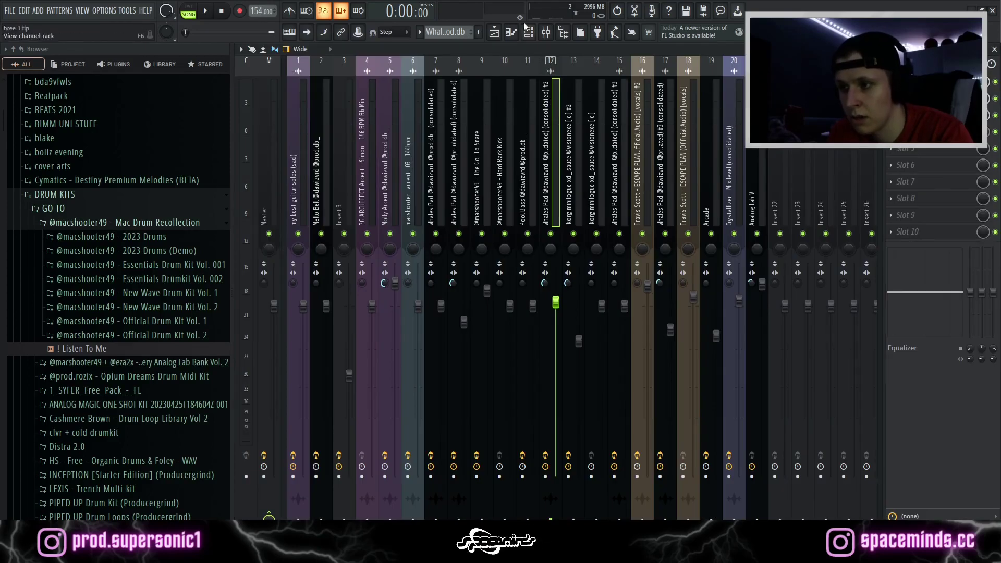
Step: Return to the playlist and play the intro from the start of the song, and stop playback
{"action": "left_click", "coordinate": [495, 32]}
{"action": "key", "text": "space"}
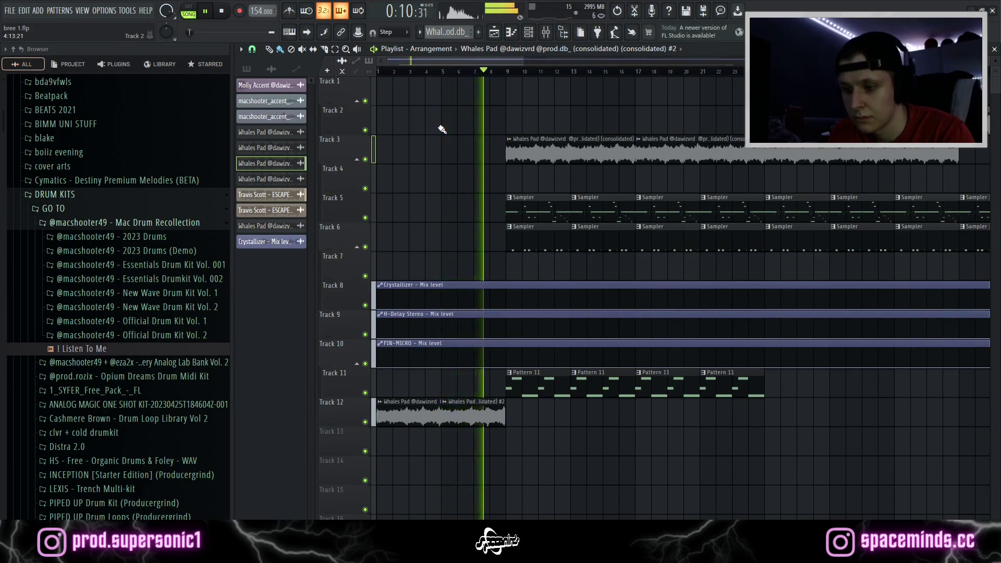
{"action": "left_click", "coordinate": [222, 8]}
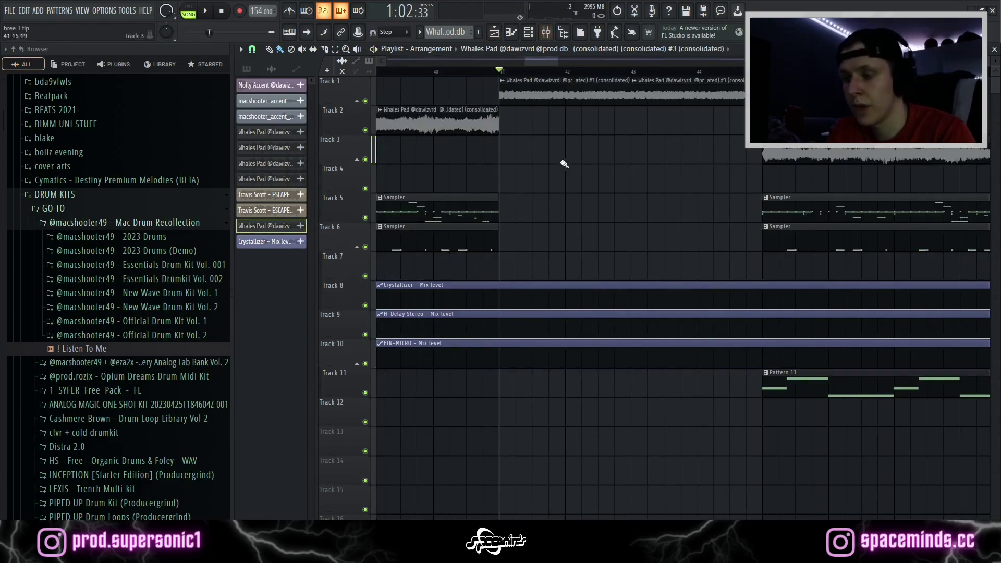
Step: Examine the consolidated Whales Pad #3 clips on Track 1 at bar 41 and their mixer track 17, and return to the playlist
{"action": "scroll", "coordinate": [566, 167], "scroll_direction": "down", "scroll_amount": 8}
{"action": "scroll", "coordinate": [572, 178], "scroll_direction": "up", "scroll_amount": 8}
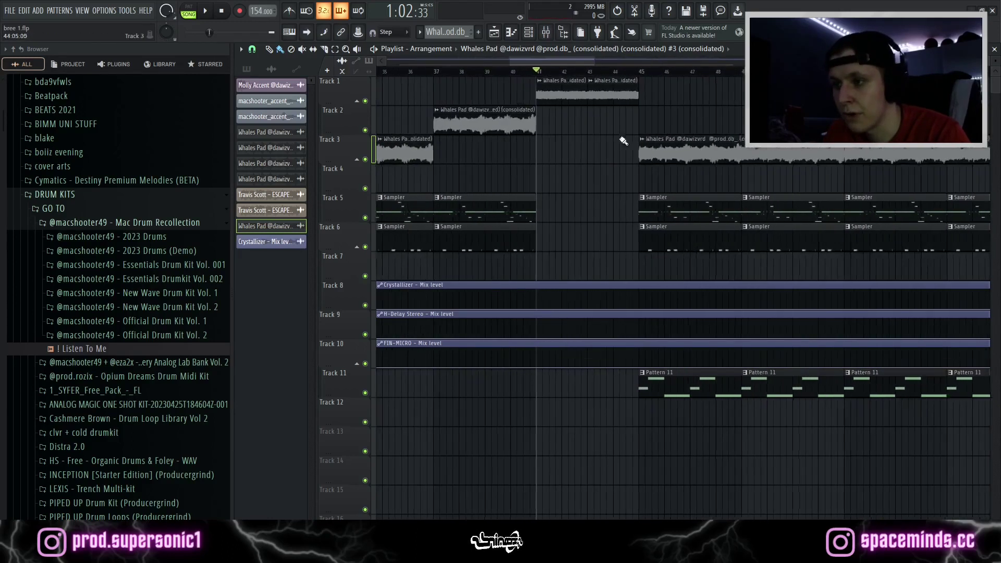
{"action": "scroll", "coordinate": [493, 90], "scroll_direction": "down", "scroll_amount": 4}
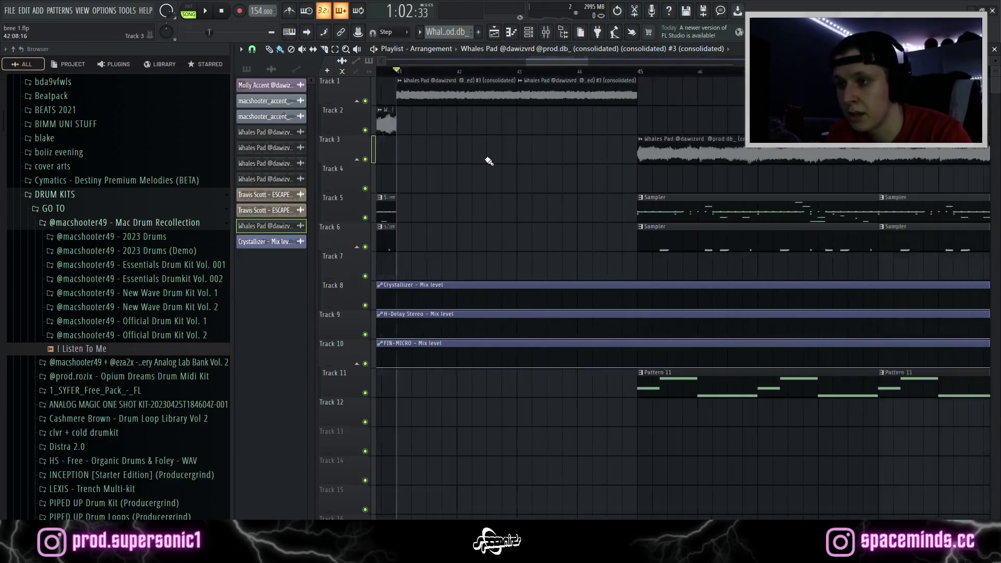
{"action": "left_click_drag", "start_coordinate": [569, 64], "coordinate": [590, 61]}
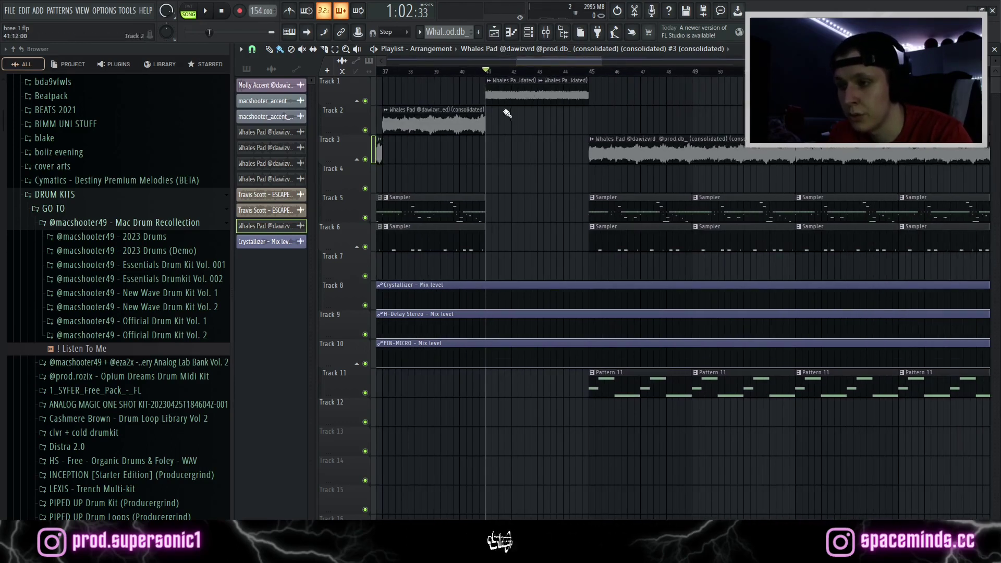
{"action": "scroll", "coordinate": [508, 113], "scroll_direction": "up", "scroll_amount": 4}
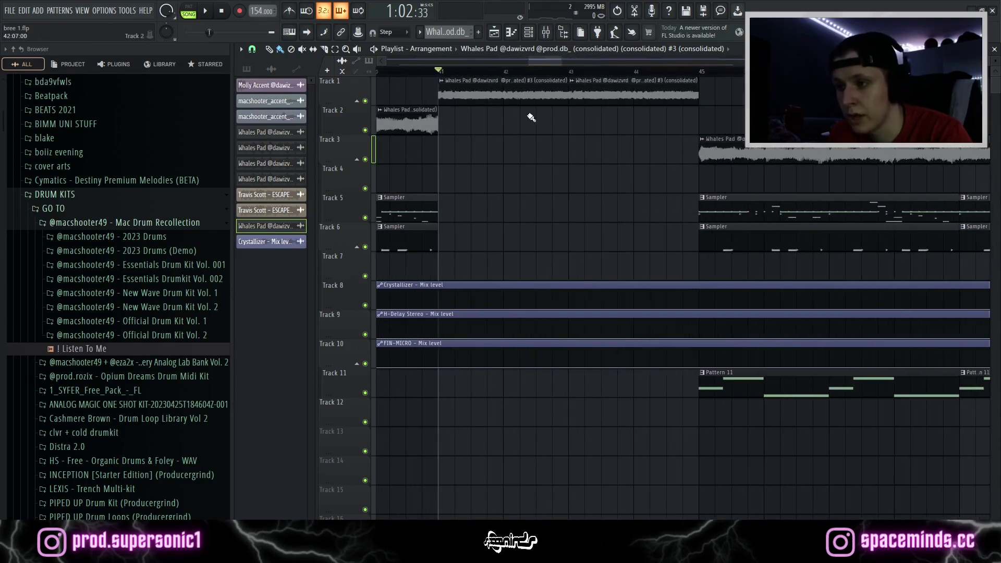
{"action": "left_click", "coordinate": [546, 33]}
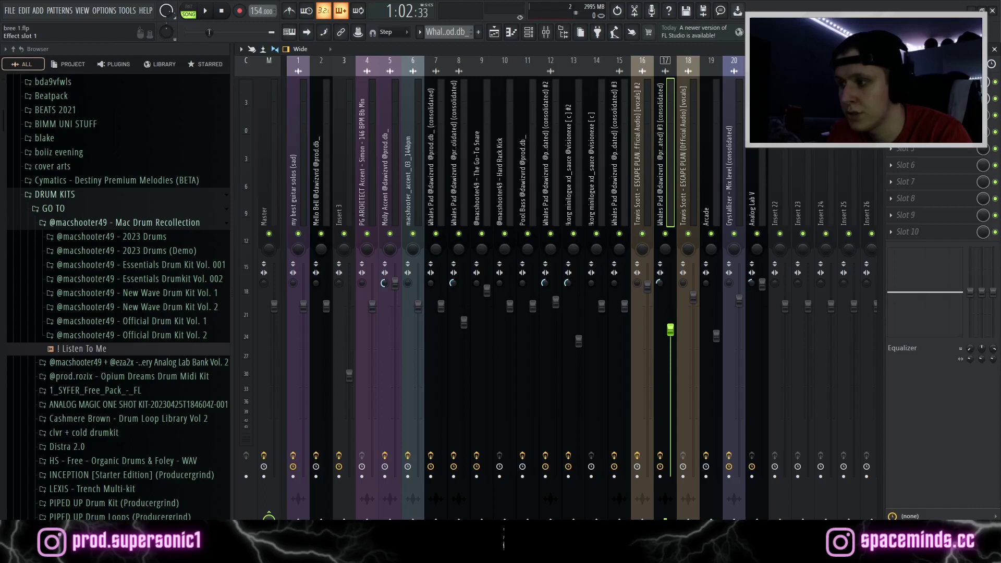
{"action": "left_click", "coordinate": [494, 32]}
Step: Play the break section from bar 41, and stop playback
{"action": "scroll", "coordinate": [536, 188], "scroll_direction": "down", "scroll_amount": 1}
{"action": "scroll", "coordinate": [536, 188], "scroll_direction": "up", "scroll_amount": 1}
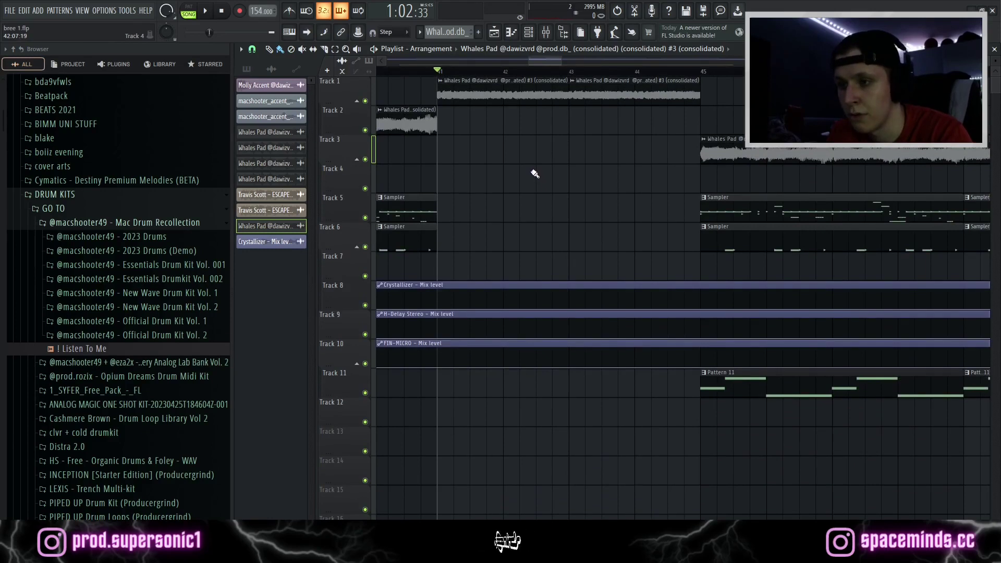
{"action": "key", "text": "space"}
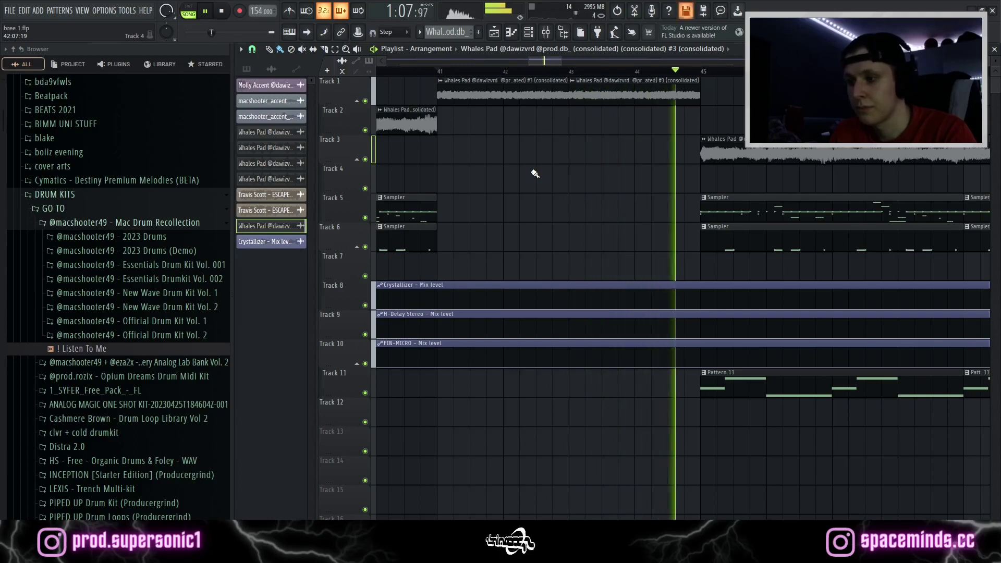
{"action": "key", "text": "space"}
Step: Survey the whole arrangement and place the song position at bar 9, where the Track 3 melody clips begin
{"action": "scroll", "coordinate": [527, 175], "scroll_direction": "down", "scroll_amount": 3}
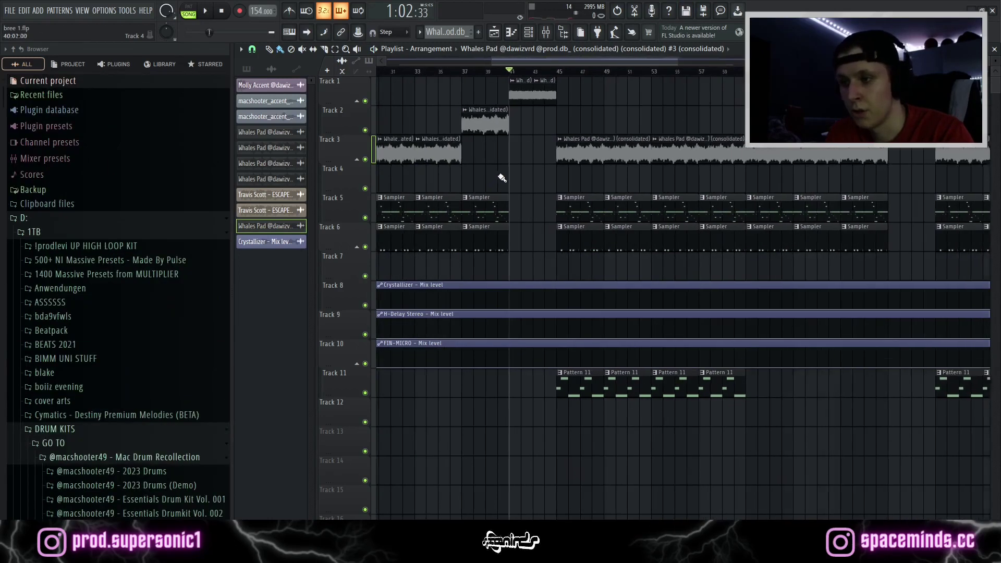
{"action": "scroll", "coordinate": [502, 178], "scroll_direction": "down", "scroll_amount": 4}
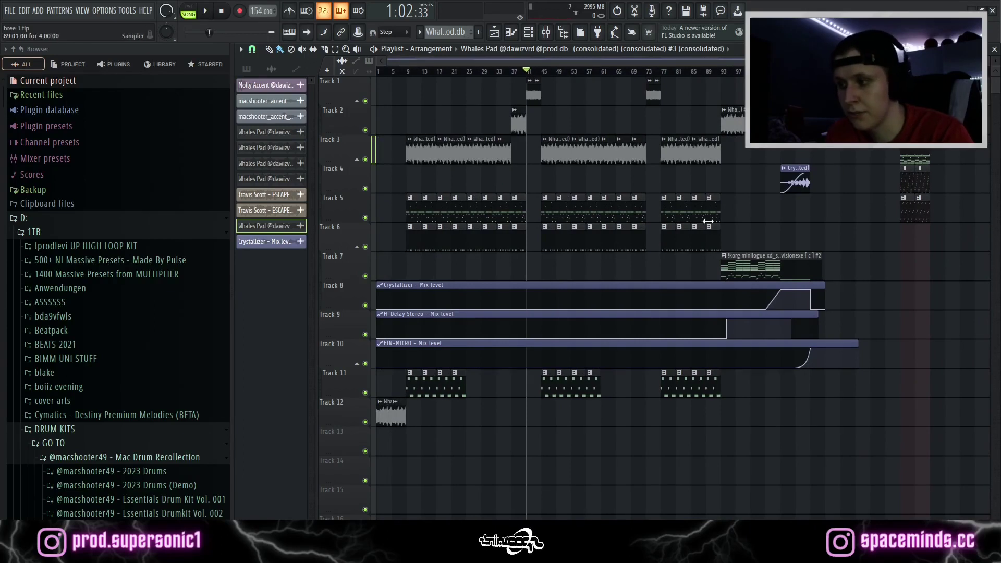
{"action": "scroll", "coordinate": [479, 68], "scroll_direction": "up", "scroll_amount": 5}
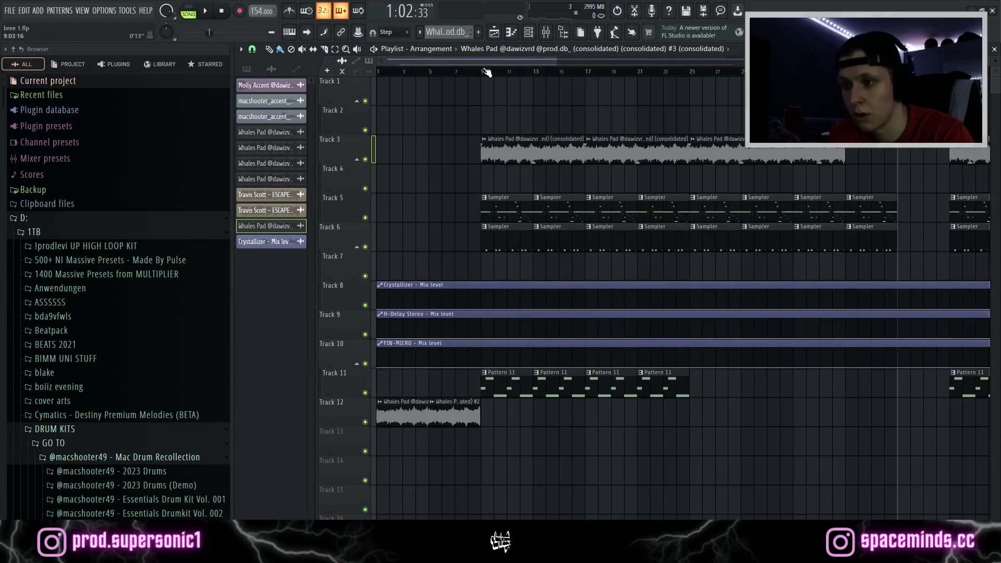
{"action": "left_click", "coordinate": [485, 71]}
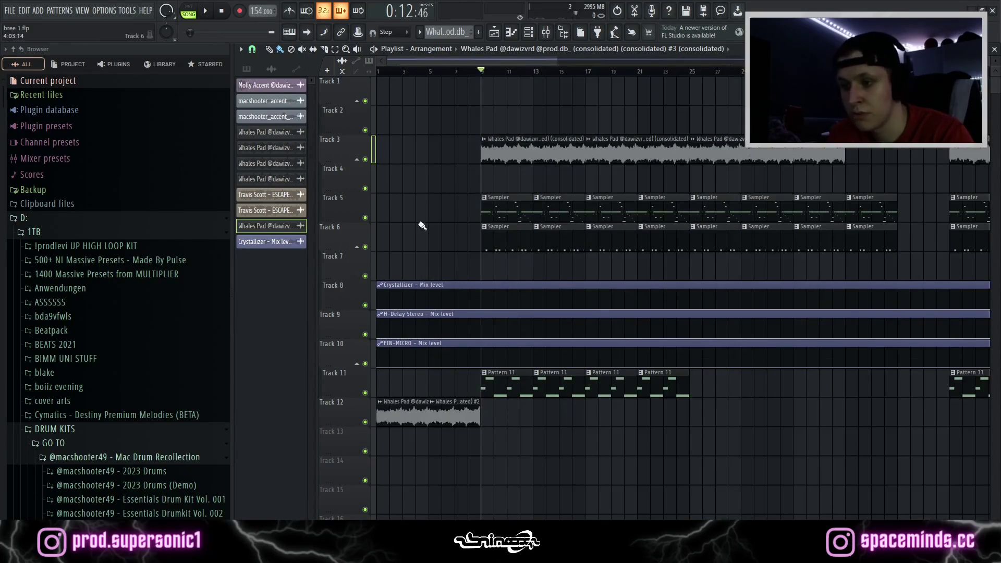
Step: Solo Track 5, enable Track 6 with it, play the drum patterns from bar 9, and stop playback
{"action": "right_click", "coordinate": [365, 218]}
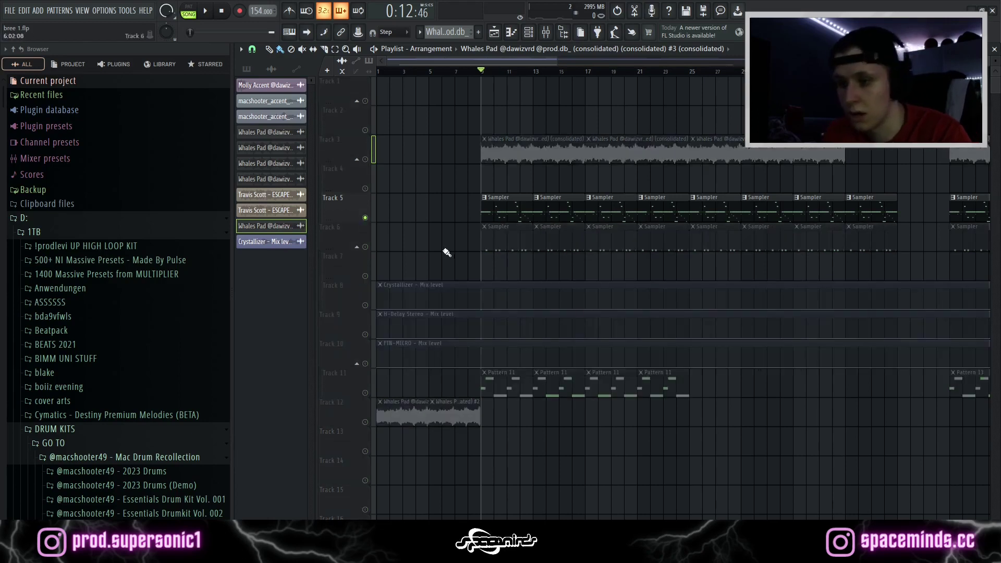
{"action": "left_click", "coordinate": [365, 247]}
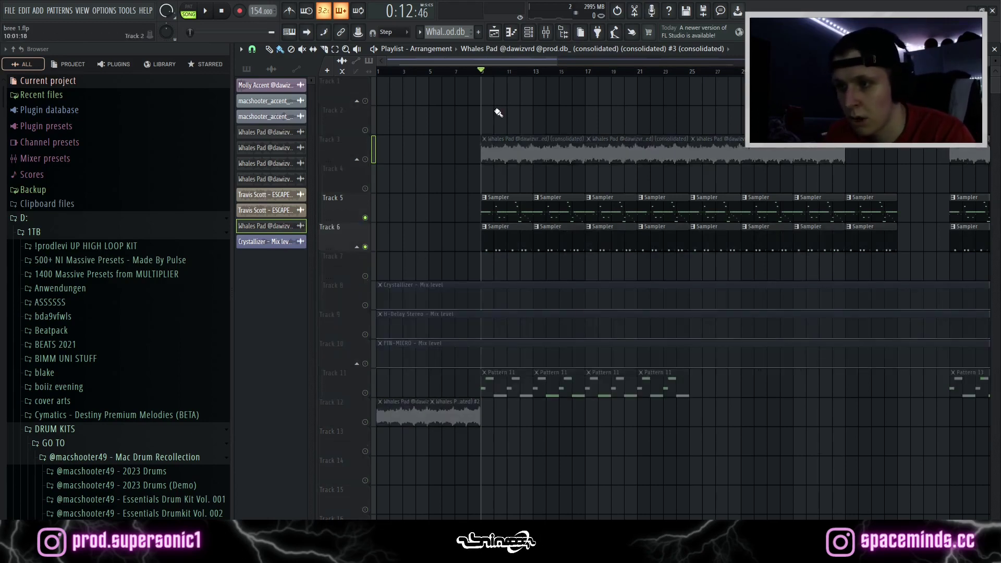
{"action": "key", "text": "space"}
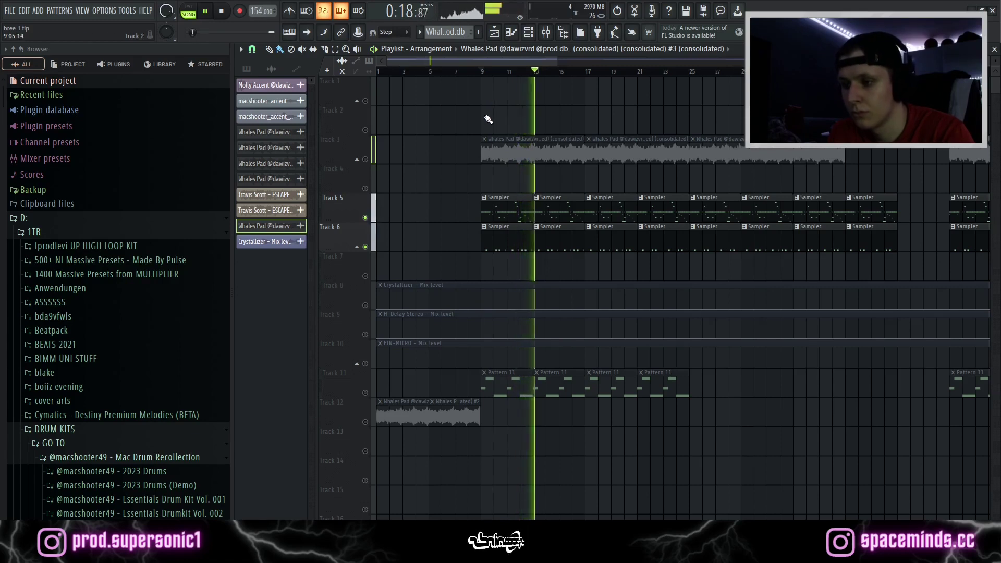
{"action": "key", "text": "space"}
Step: Open the Track 5 Sampler pattern's channels and examine the Heavy Hi-Hat Vol. 2 notes in the piano roll
{"action": "left_click", "coordinate": [510, 212]}
{"action": "left_click", "coordinate": [528, 32]}
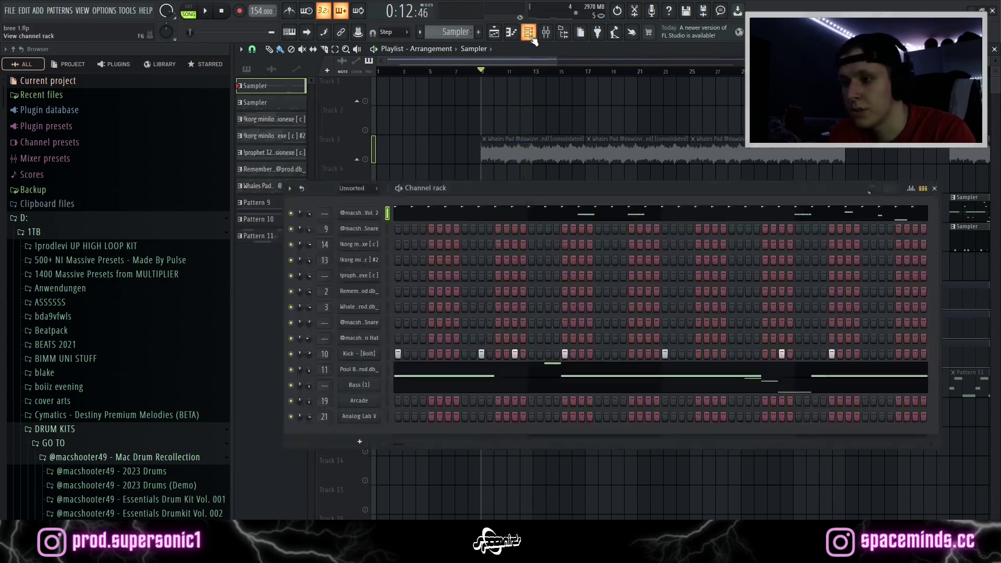
{"action": "right_click", "coordinate": [371, 212]}
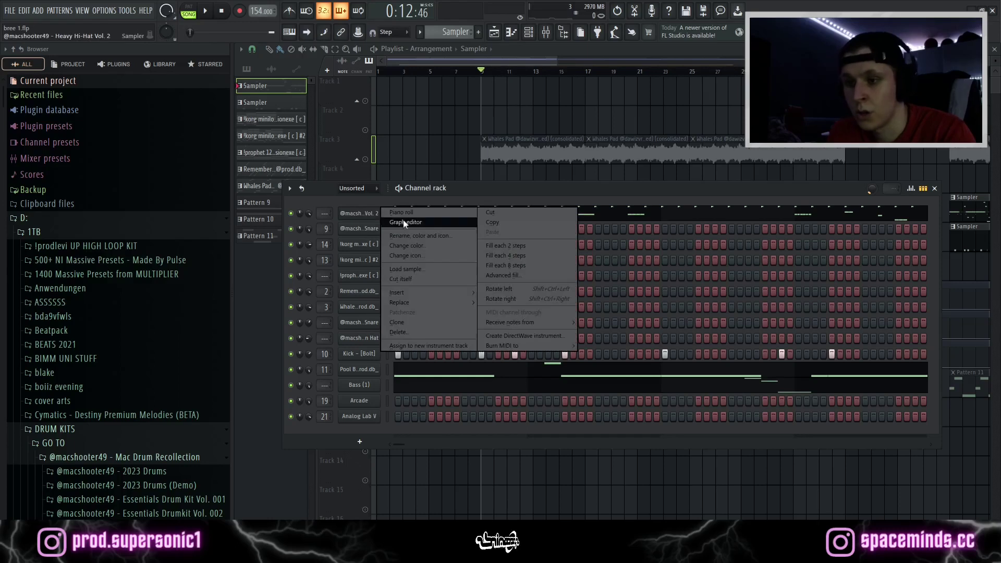
{"action": "left_click", "coordinate": [412, 212]}
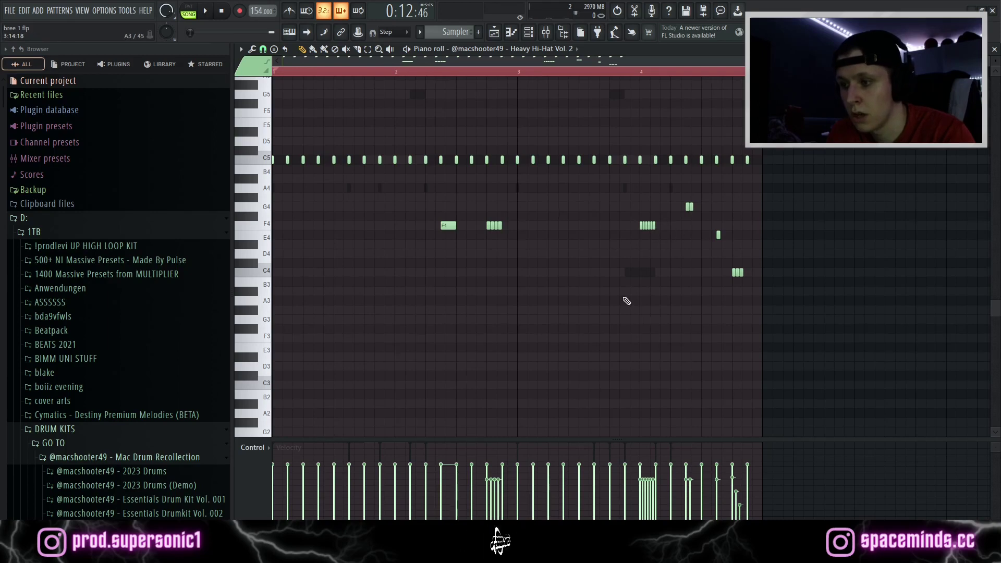
{"action": "scroll", "coordinate": [521, 245], "scroll_direction": "up", "scroll_amount": 1}
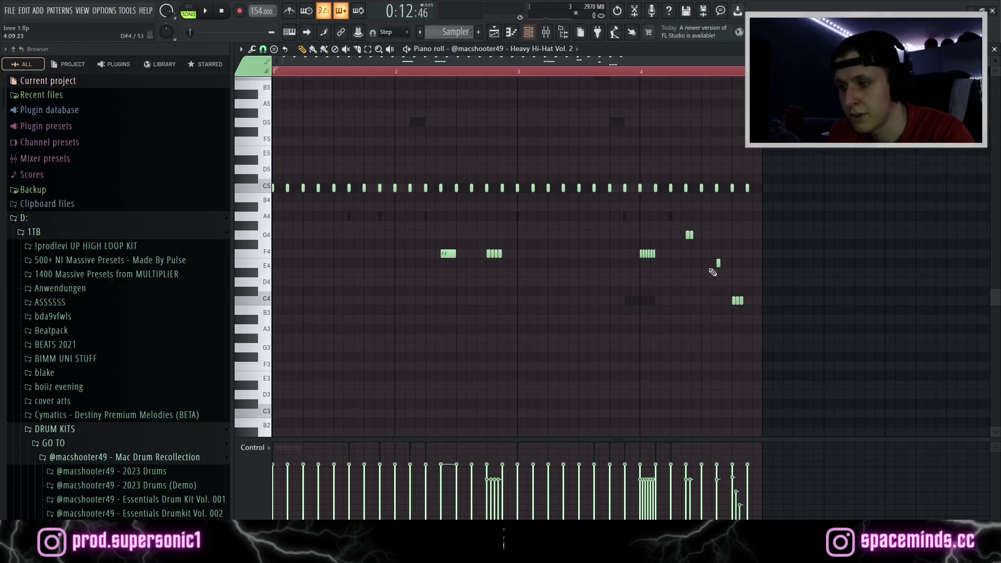
Step: Examine the Kick - [Bolt] channel's notes in the piano roll
{"action": "left_click", "coordinate": [533, 34]}
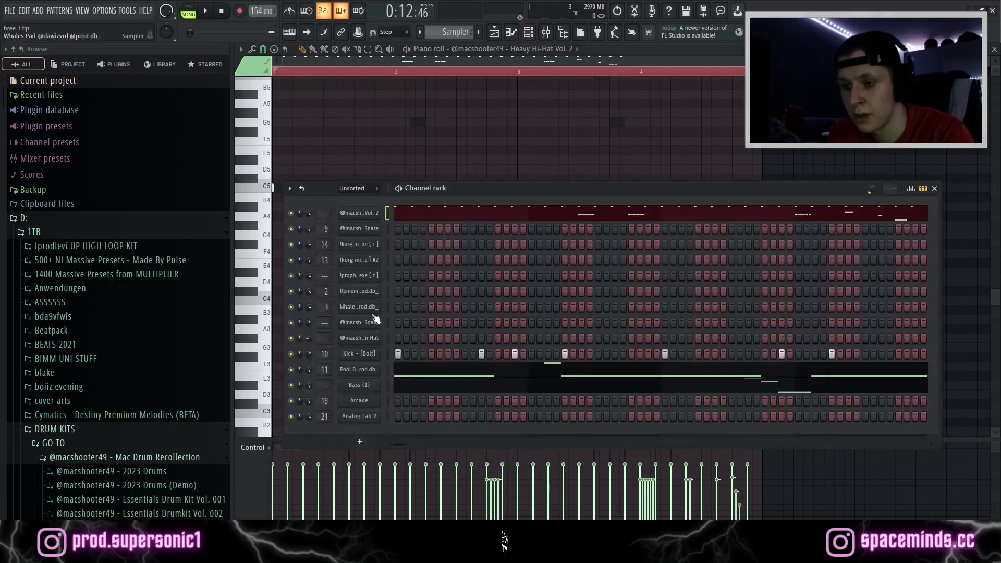
{"action": "right_click", "coordinate": [376, 361]}
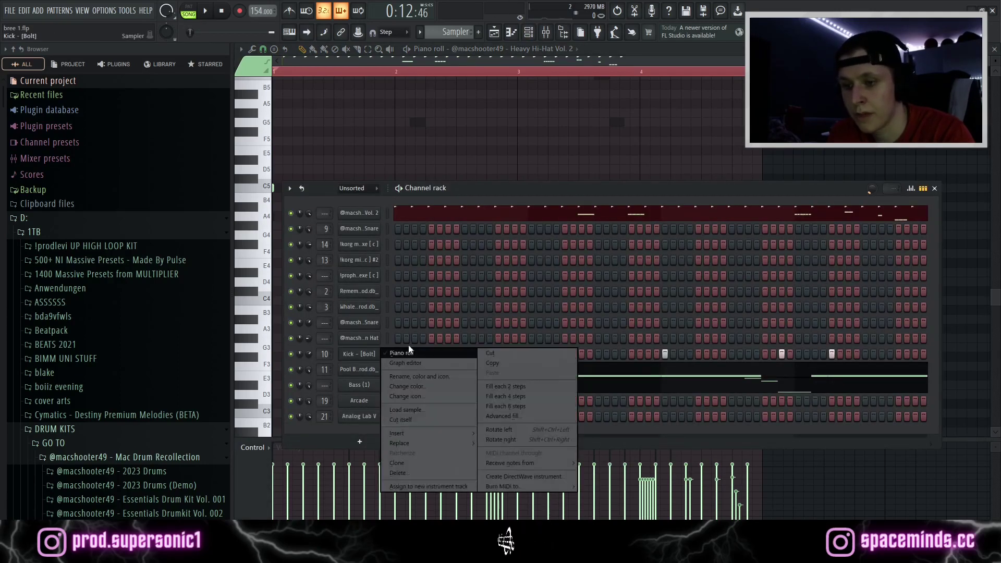
{"action": "left_click", "coordinate": [413, 350]}
{"action": "scroll", "coordinate": [288, 181], "scroll_direction": "up", "scroll_amount": 3}
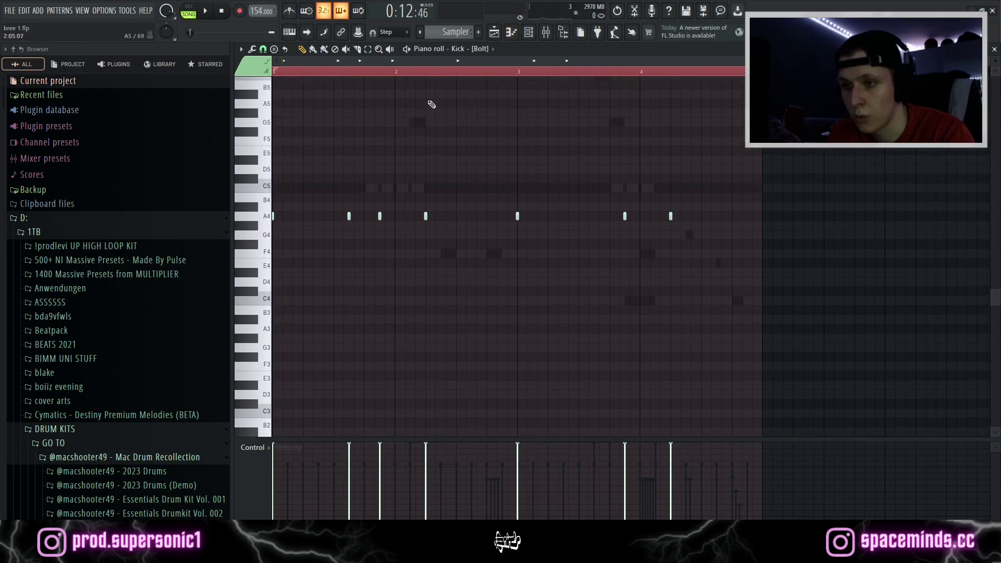
Step: Solo the Kick - [Bolt] channel, play its pattern while moving the channel rack clear of the notes, and stop playback
{"action": "left_click", "coordinate": [528, 32]}
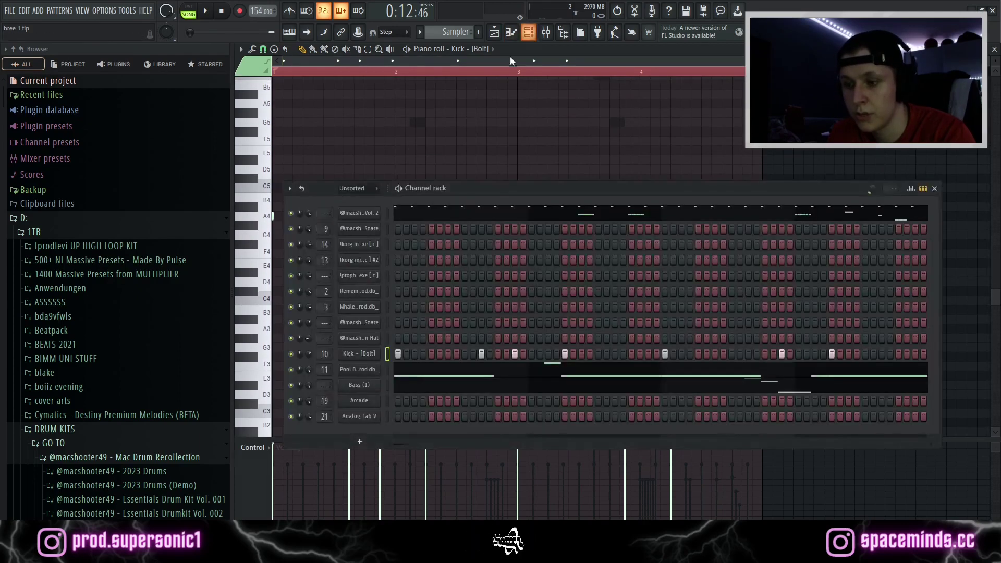
{"action": "right_click", "coordinate": [292, 355]}
{"action": "left_click", "coordinate": [313, 358]}
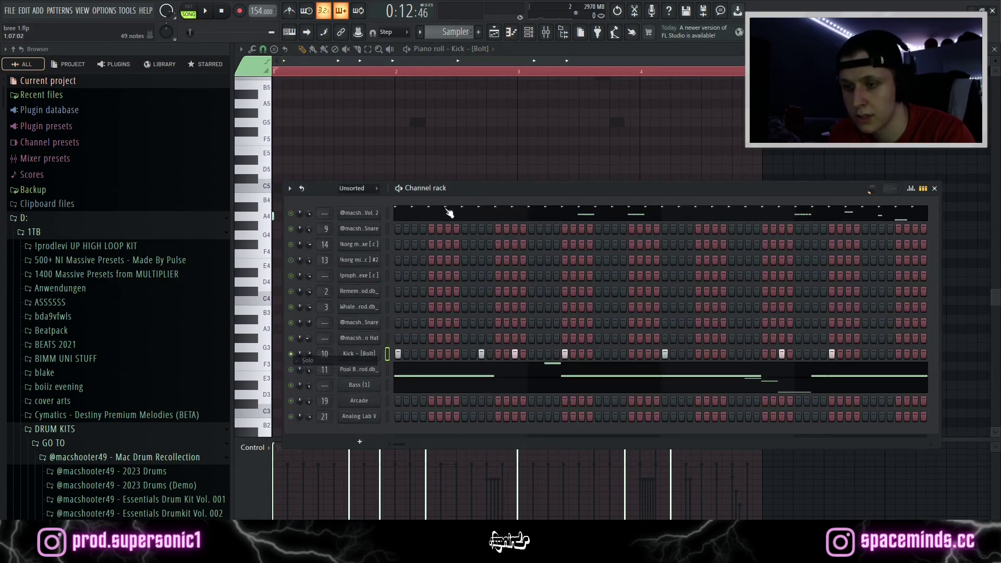
{"action": "key", "text": "space"}
{"action": "left_click_drag", "start_coordinate": [490, 190], "coordinate": [436, 328]}
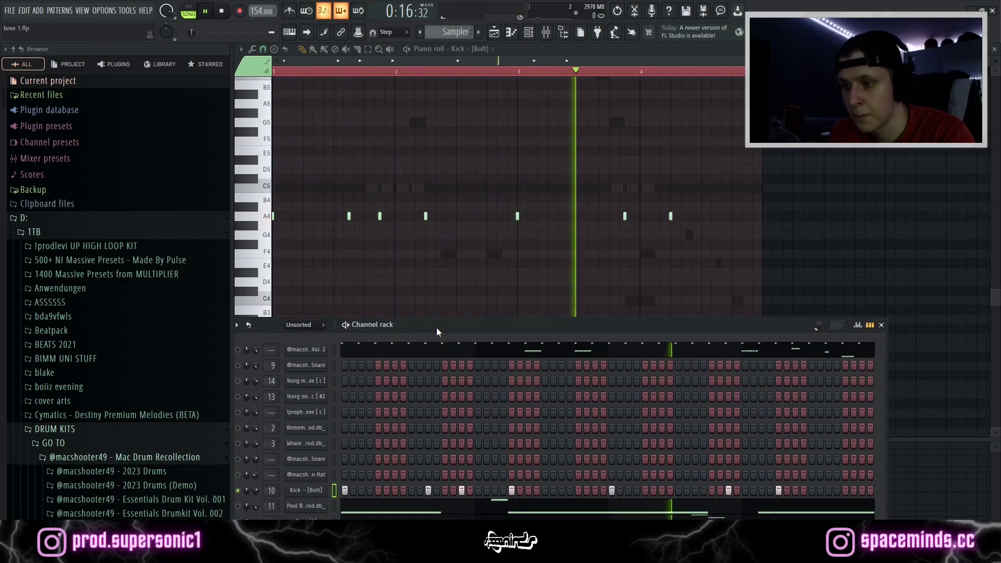
{"action": "left_click_drag", "start_coordinate": [436, 327], "coordinate": [557, 125]}
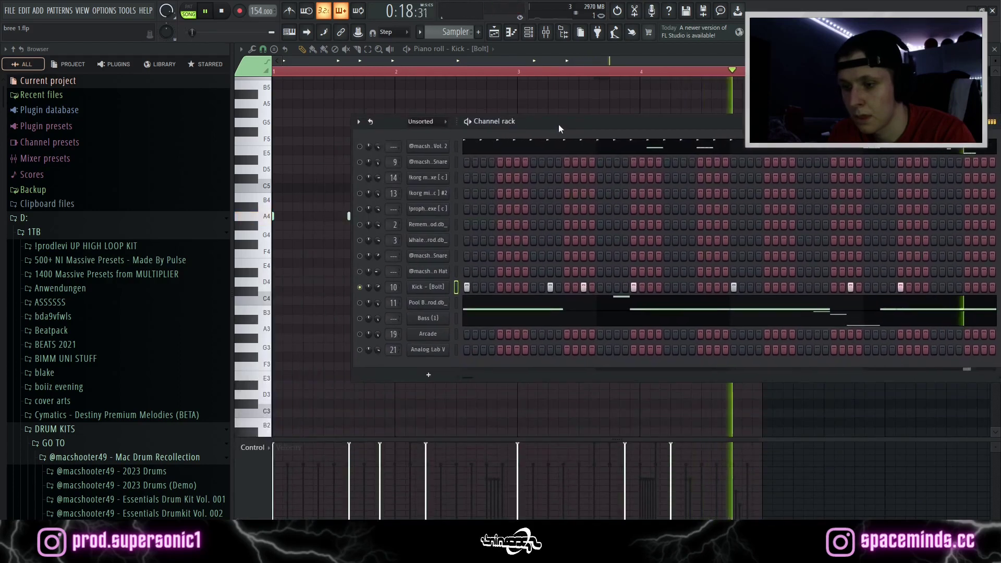
{"action": "key", "text": "space"}
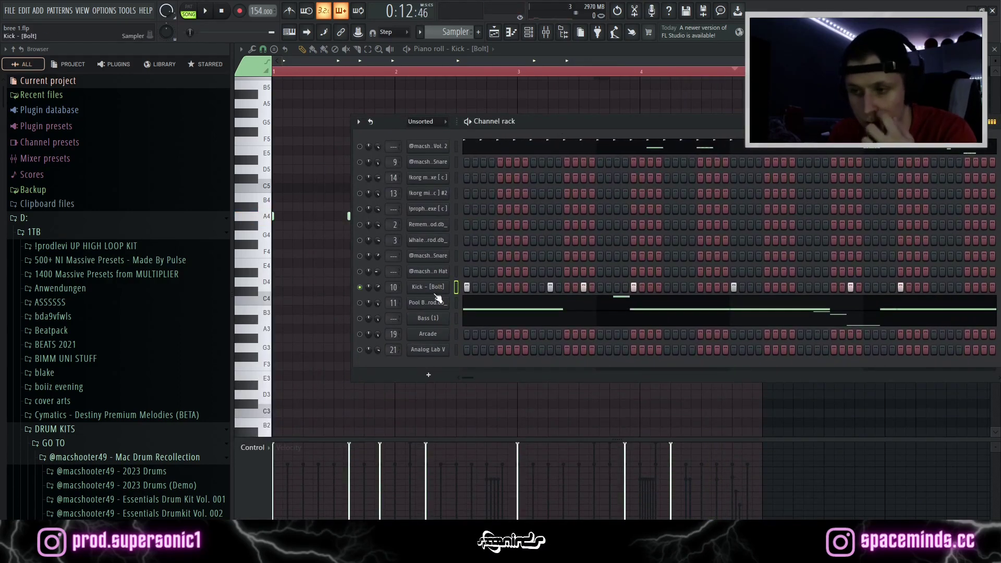
Step: Look through the drum kit folders in the browser and return to the start of the list
{"action": "scroll", "coordinate": [109, 326], "scroll_direction": "down", "scroll_amount": 6}
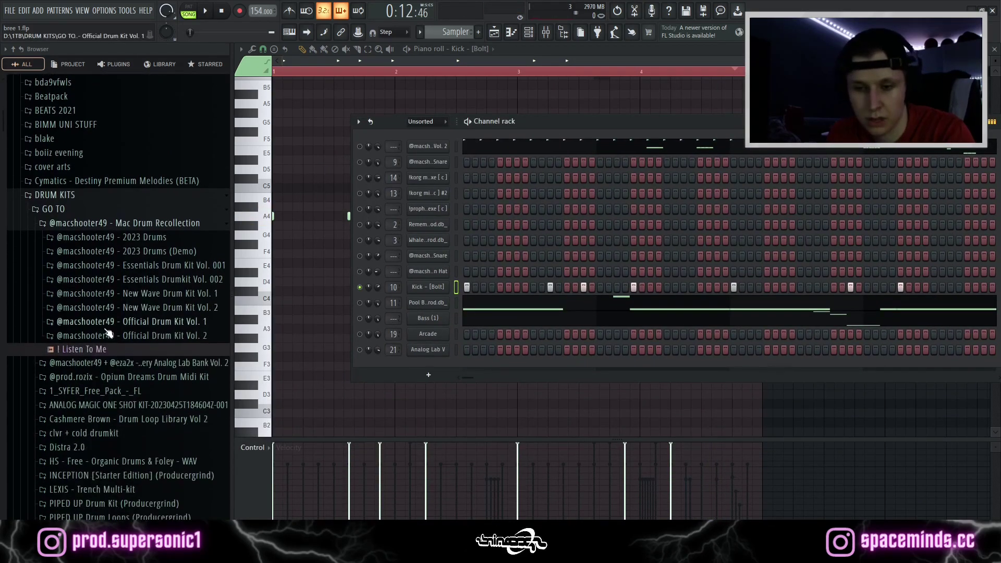
{"action": "scroll", "coordinate": [110, 326], "scroll_direction": "down", "scroll_amount": 9}
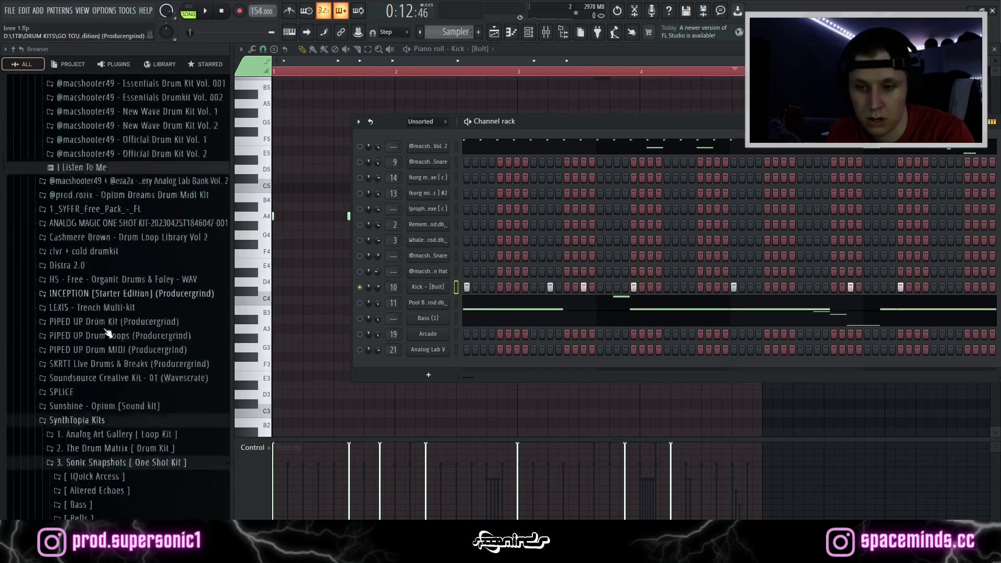
{"action": "scroll", "coordinate": [125, 323], "scroll_direction": "up", "scroll_amount": 15}
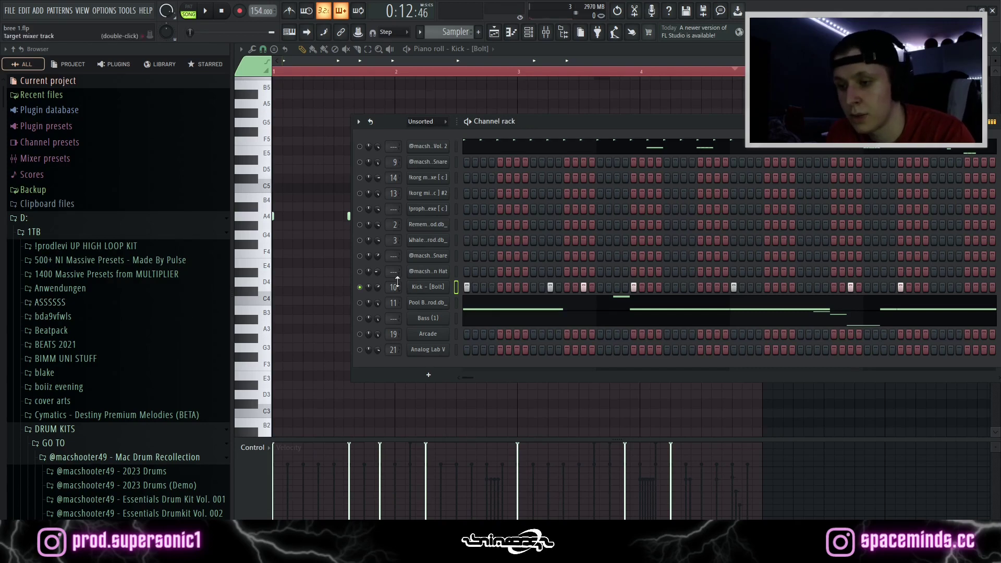
Step: Unmute the Pool Bass channel alongside the kick, and inspect its sampler settings
{"action": "left_click", "coordinate": [360, 303]}
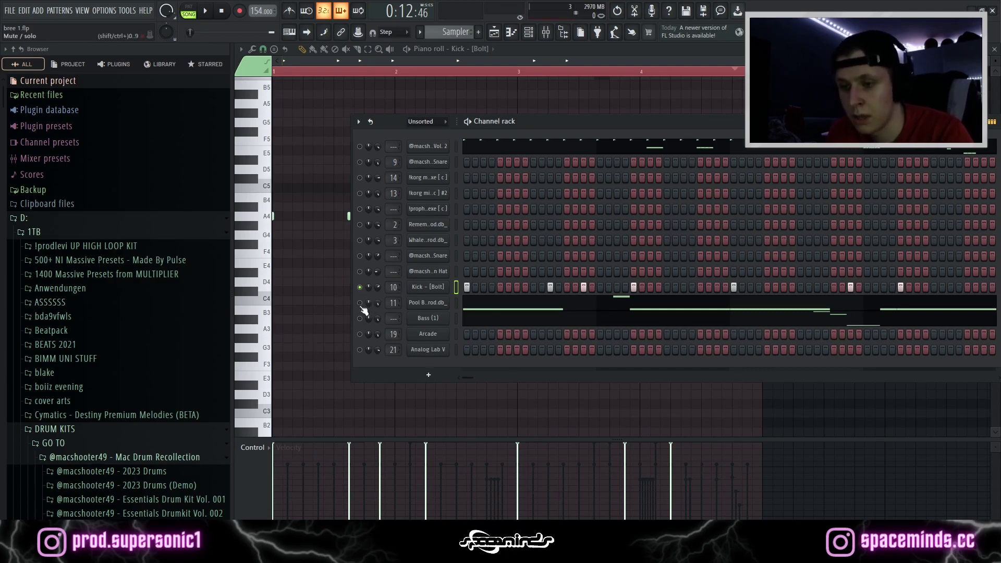
{"action": "left_click", "coordinate": [448, 303]}
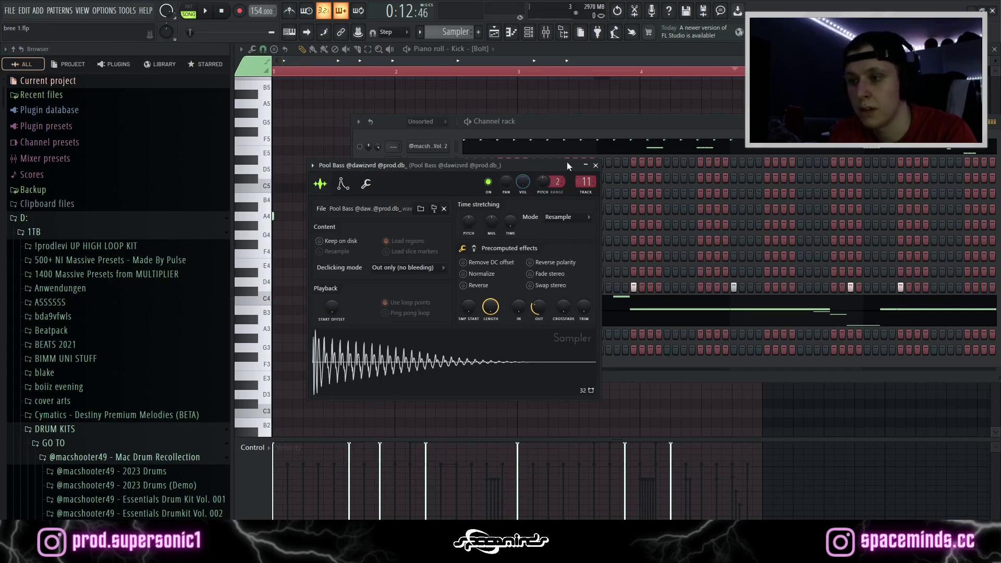
{"action": "left_click", "coordinate": [596, 166]}
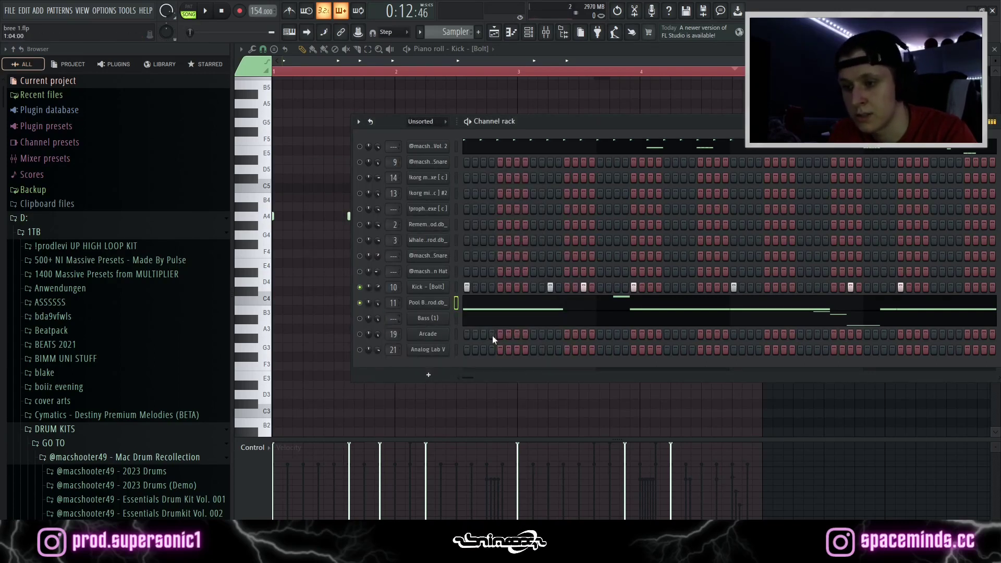
Step: Play the kick and Pool Bass together while examining the Pool Bass notes in the piano roll, and stop playback
{"action": "key", "text": "space"}
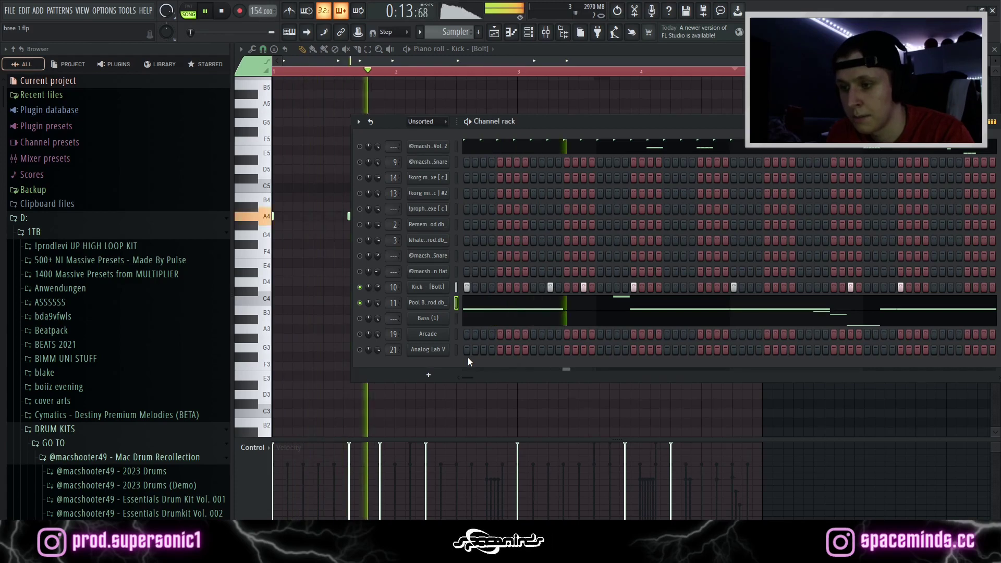
{"action": "right_click", "coordinate": [433, 303]}
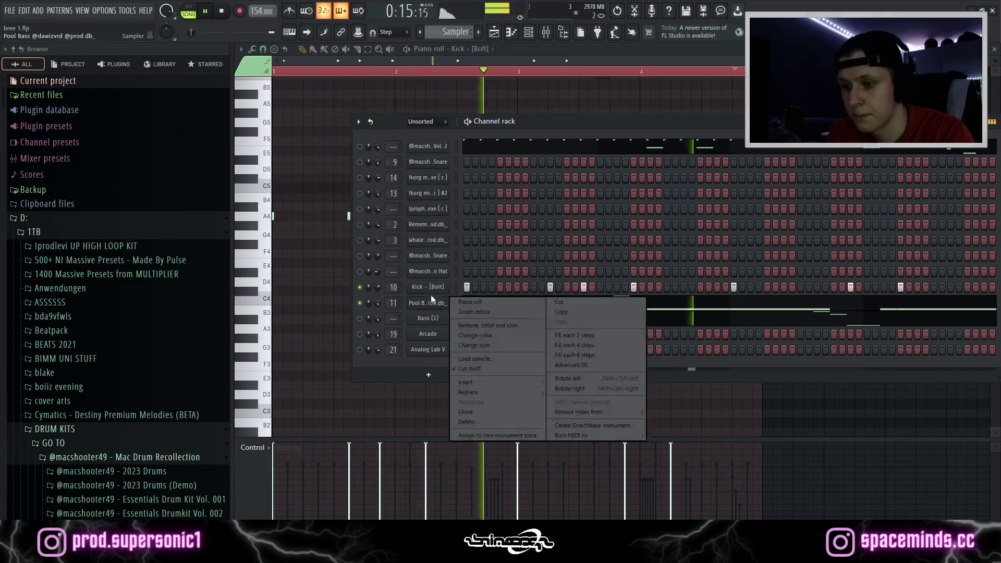
{"action": "left_click", "coordinate": [472, 302]}
{"action": "scroll", "coordinate": [466, 313], "scroll_direction": "up", "scroll_amount": 5}
{"action": "scroll", "coordinate": [461, 313], "scroll_direction": "down", "scroll_amount": 2}
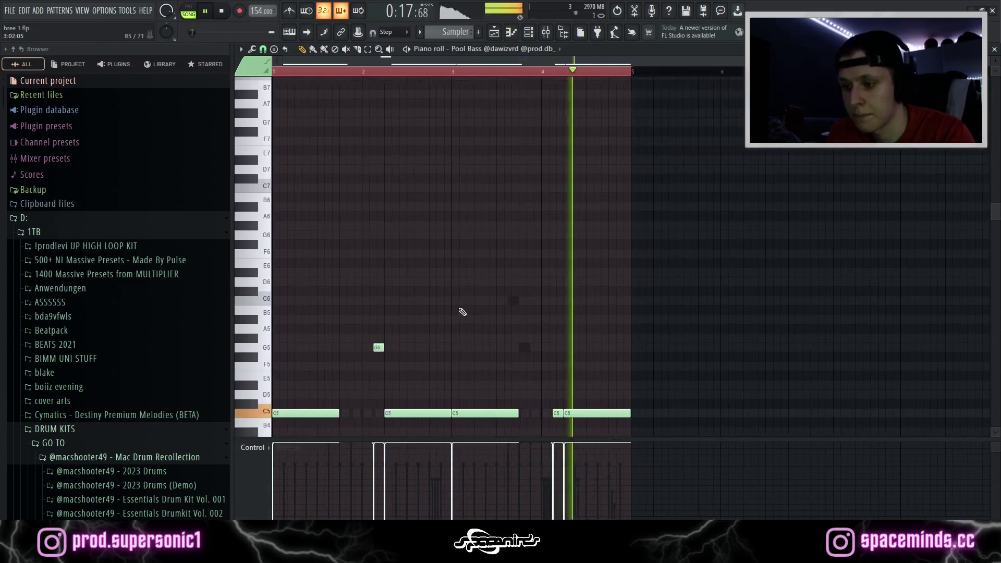
{"action": "scroll", "coordinate": [449, 315], "scroll_direction": "down", "scroll_amount": 2}
{"action": "key", "text": "space"}
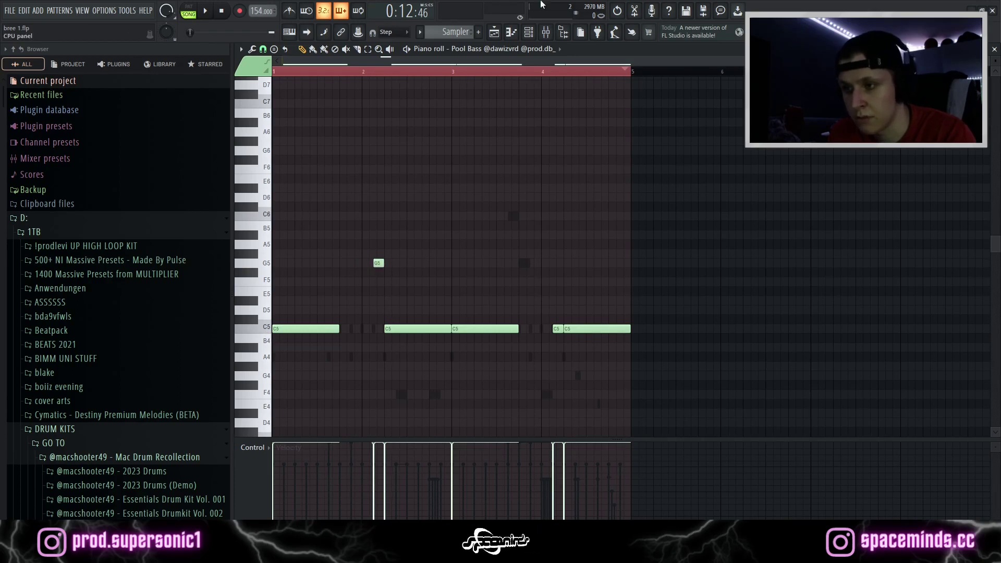
Step: Unmute the Bass (1) channel and examine its notes in the piano roll
{"action": "left_click", "coordinate": [528, 32]}
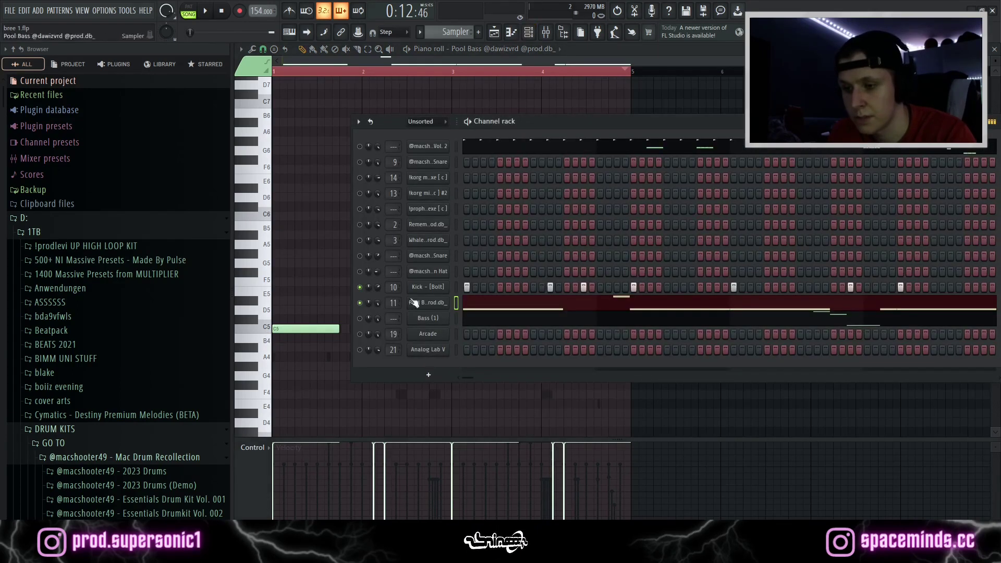
{"action": "right_click", "coordinate": [443, 317]}
{"action": "left_click", "coordinate": [473, 317]}
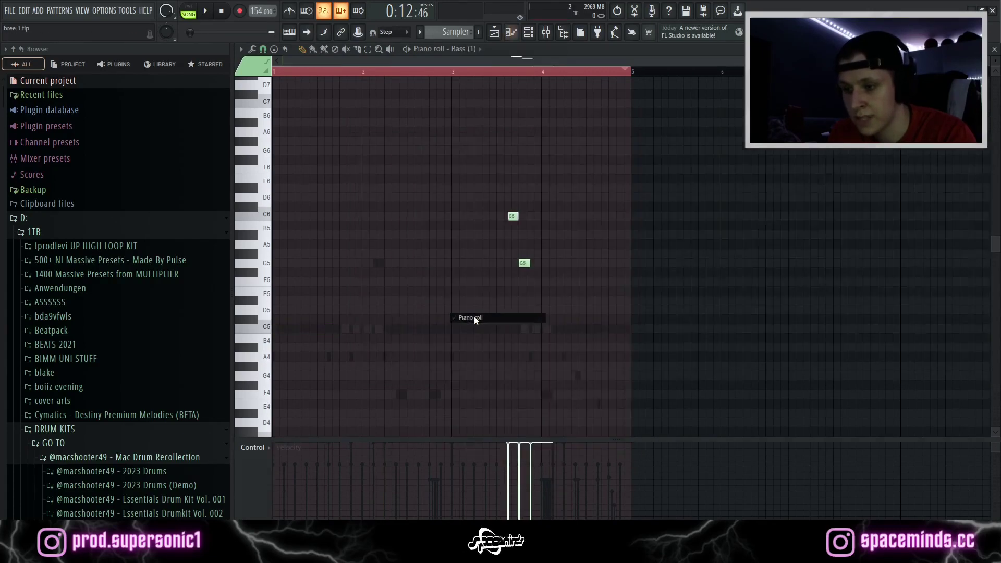
{"action": "scroll", "coordinate": [459, 219], "scroll_direction": "down", "scroll_amount": 5}
{"action": "scroll", "coordinate": [469, 206], "scroll_direction": "up", "scroll_amount": 4}
{"action": "scroll", "coordinate": [473, 193], "scroll_direction": "down", "scroll_amount": 3}
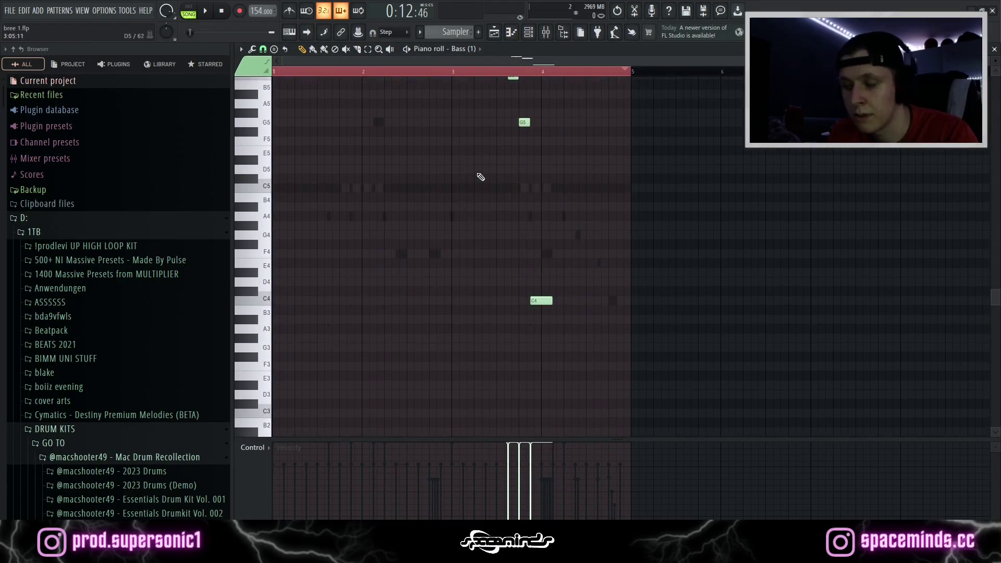
{"action": "scroll", "coordinate": [482, 183], "scroll_direction": "up", "scroll_amount": 3}
{"action": "scroll", "coordinate": [484, 188], "scroll_direction": "down", "scroll_amount": 3}
{"action": "scroll", "coordinate": [522, 223], "scroll_direction": "up", "scroll_amount": 3}
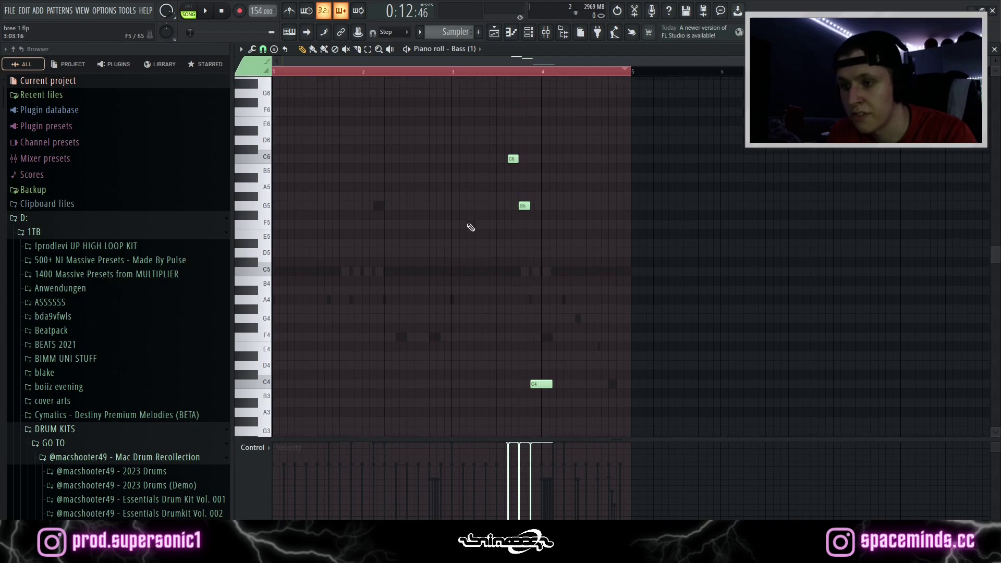
Step: Play the kick with both bass channels while viewing the Bass (1) notes, and stop playback
{"action": "left_click", "coordinate": [528, 32]}
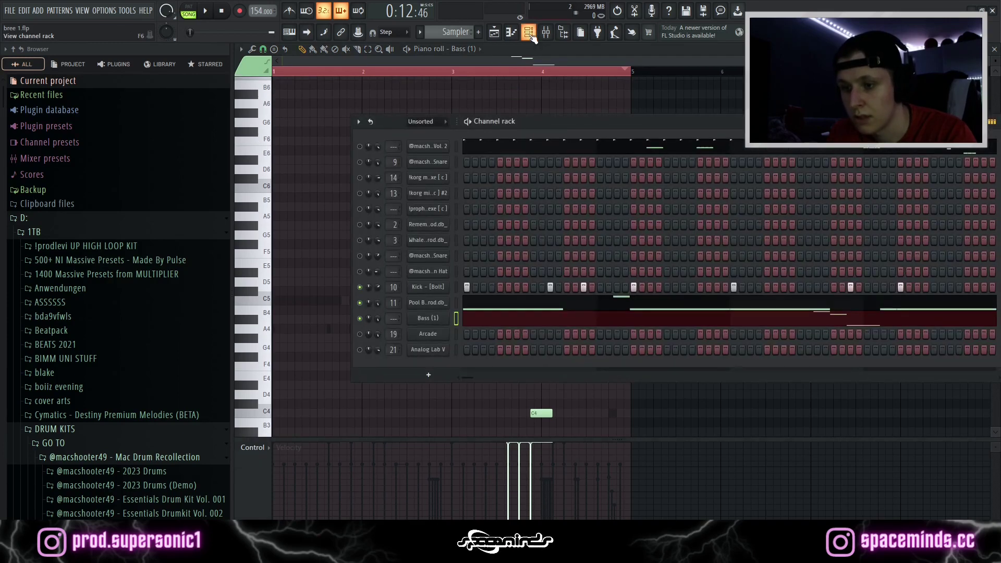
{"action": "left_click", "coordinate": [528, 31]}
{"action": "key", "text": "space"}
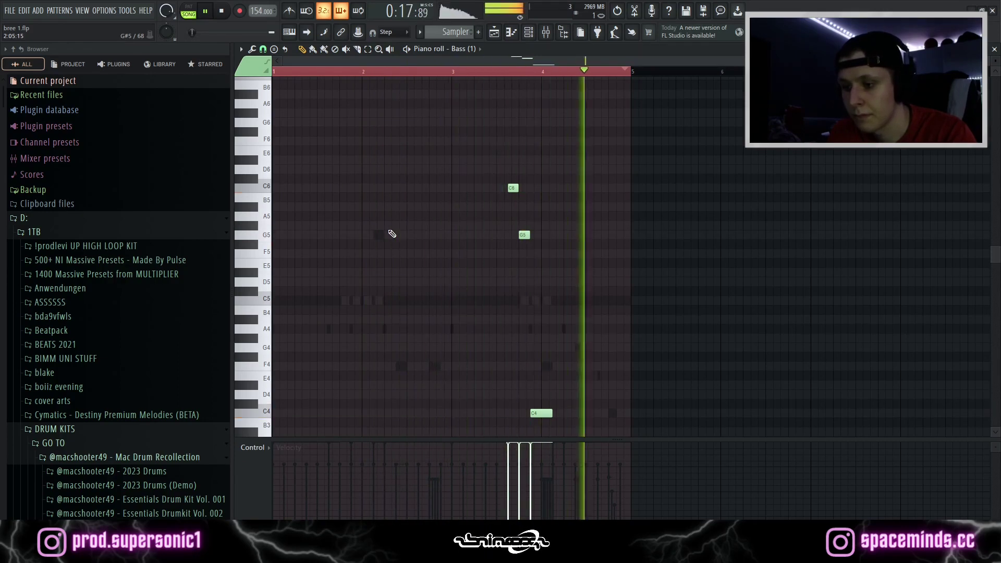
{"action": "scroll", "coordinate": [400, 240], "scroll_direction": "down", "scroll_amount": 3}
{"action": "key", "text": "space"}
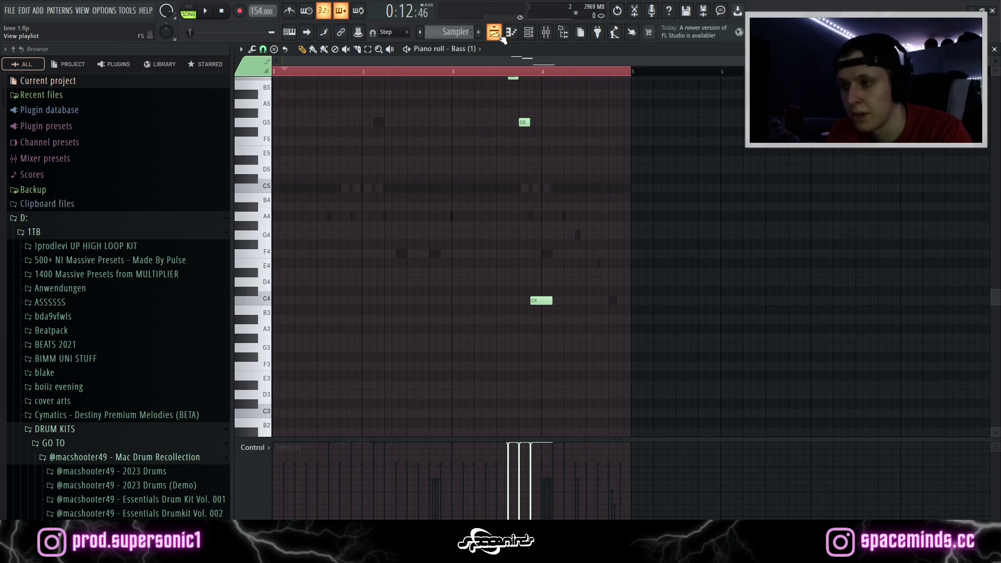
Step: Review the Bass (1) notes and the channel rack once more, and return to the playlist
{"action": "scroll", "coordinate": [463, 248], "scroll_direction": "up", "scroll_amount": 4}
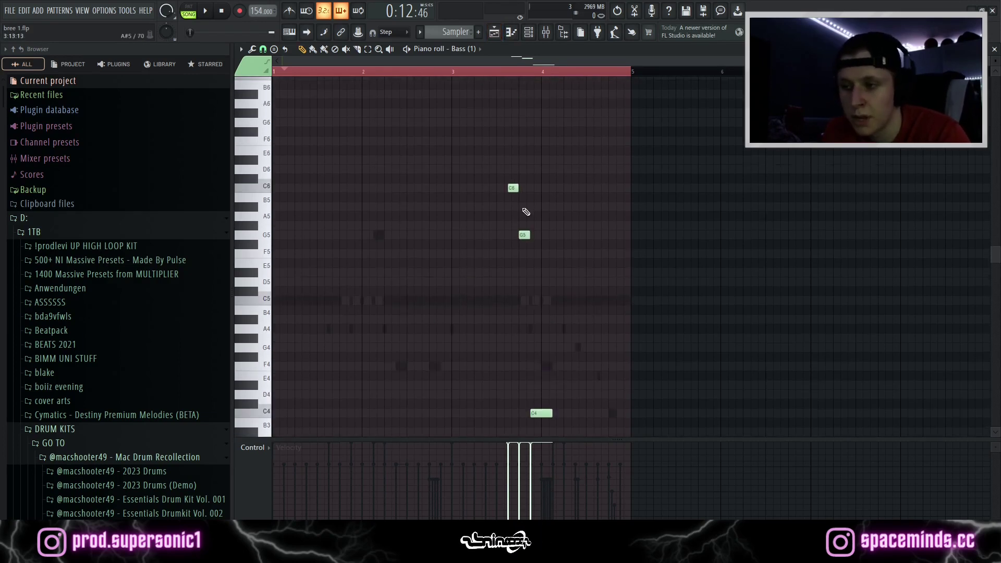
{"action": "key", "text": "F6"}
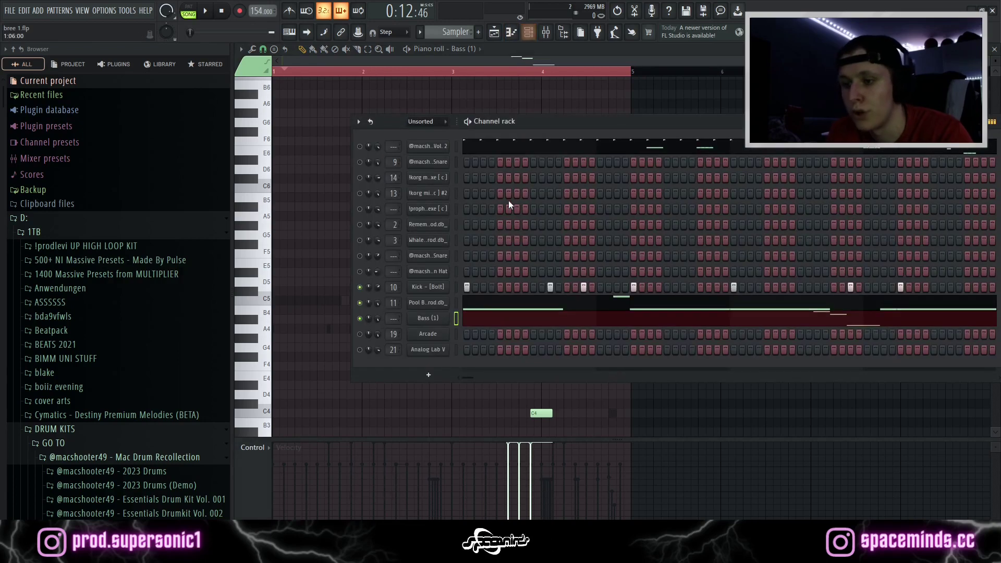
{"action": "key", "text": "F5"}
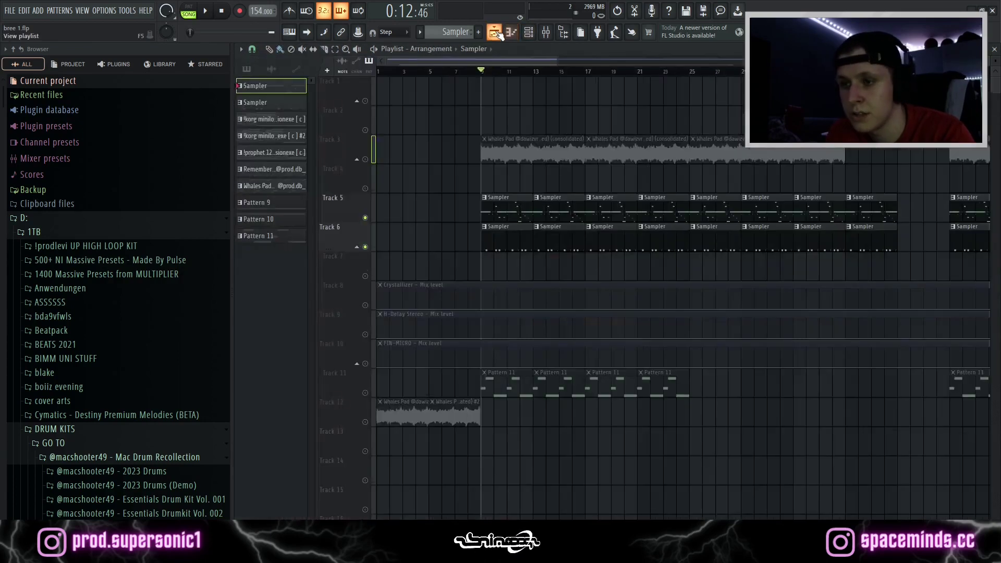
Step: Open the Track 6 Sampler pattern and review its snare and open hat steps in the channel rack
{"action": "double_click", "coordinate": [512, 237]}
{"action": "key", "text": "F6"}
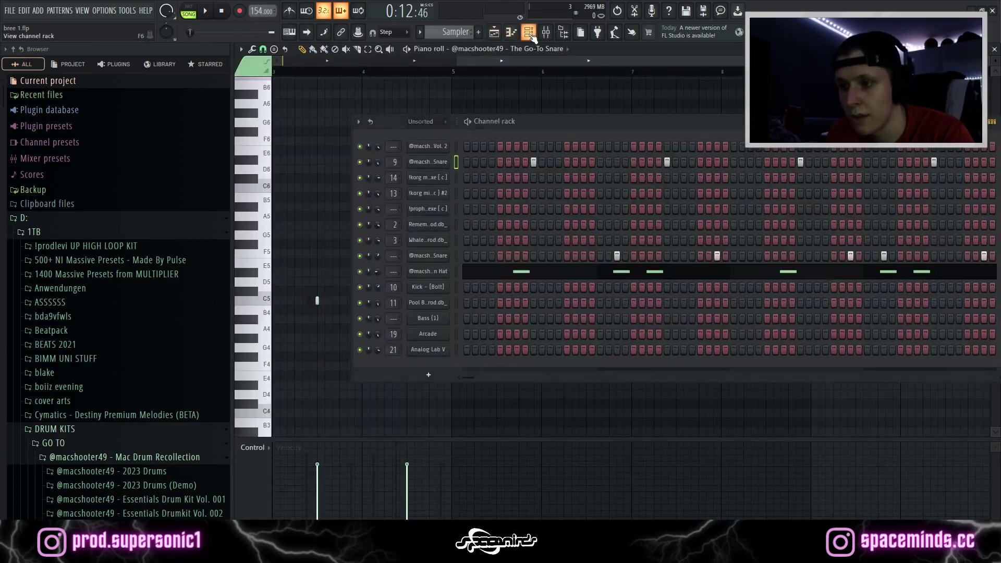
{"action": "left_click_drag", "start_coordinate": [519, 111], "coordinate": [476, 91]}
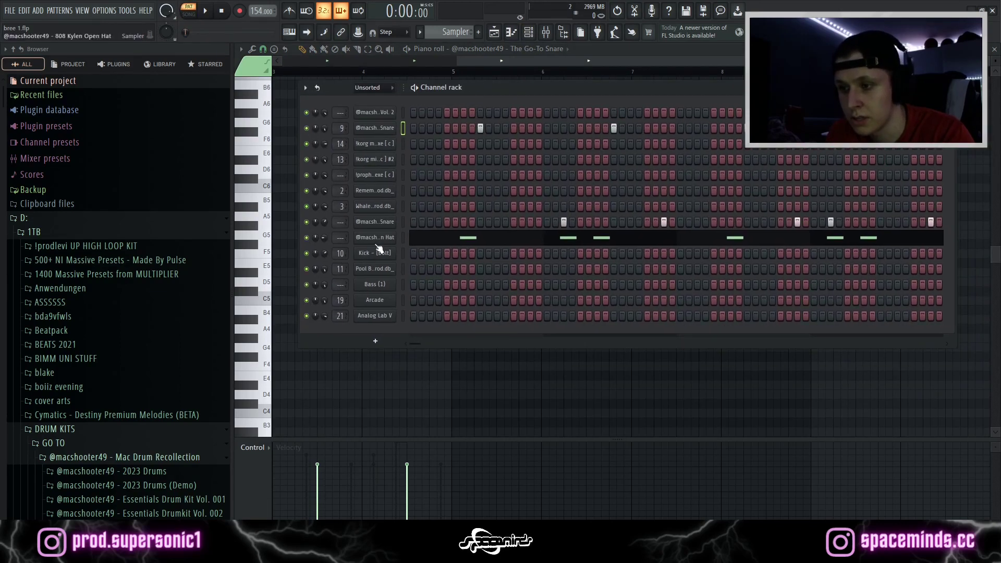
{"action": "key", "text": "space"}
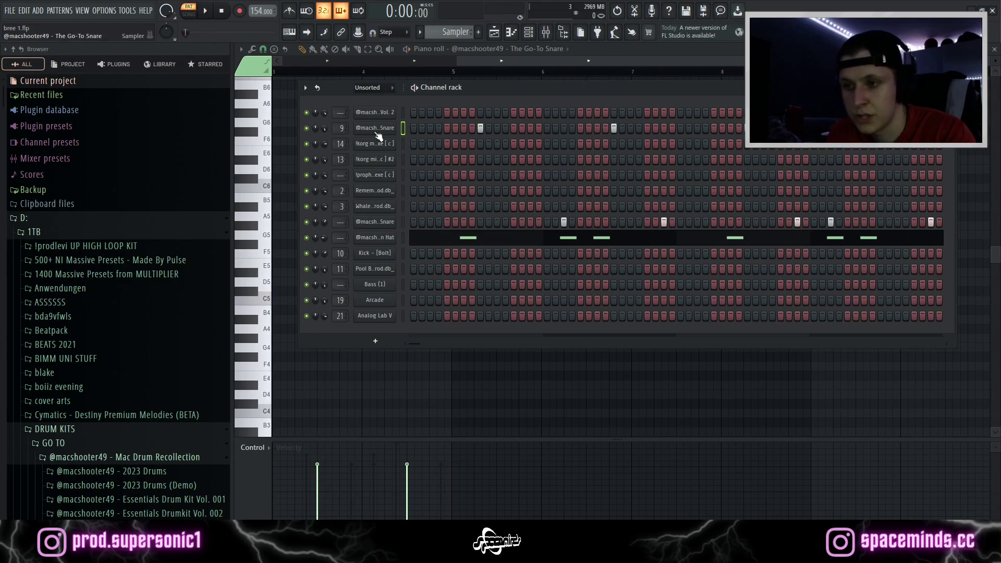
Step: Inspect the sampler settings and waveform of The Go-To Snare channel, and close its window
{"action": "left_click", "coordinate": [390, 128]}
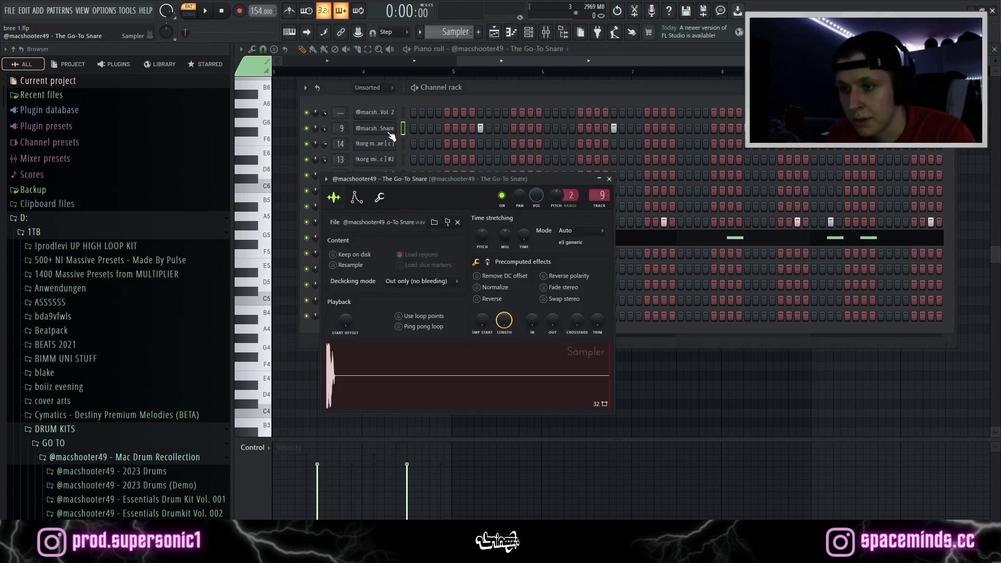
{"action": "left_click_drag", "start_coordinate": [410, 180], "coordinate": [458, 178]}
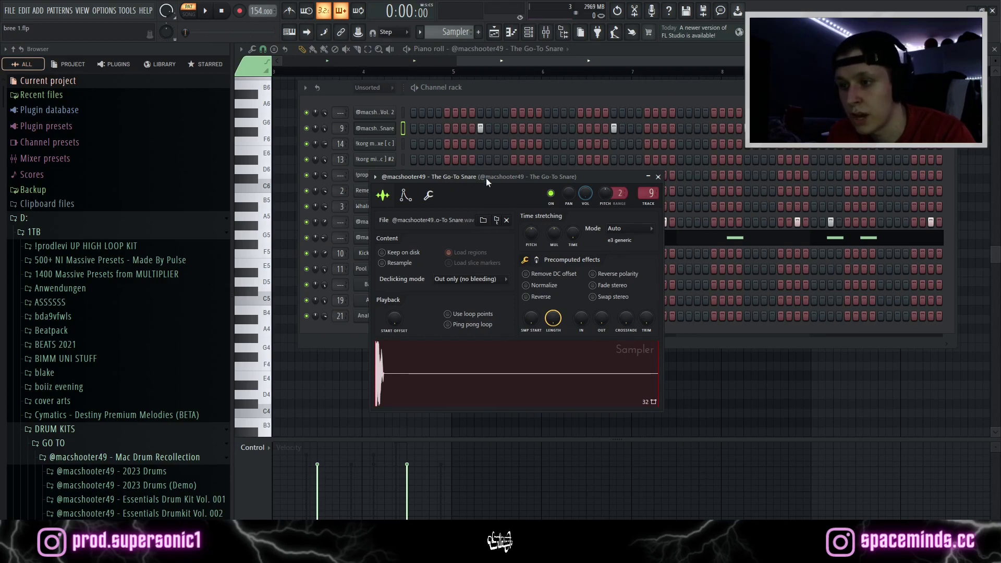
{"action": "left_click_drag", "start_coordinate": [486, 177], "coordinate": [504, 168]}
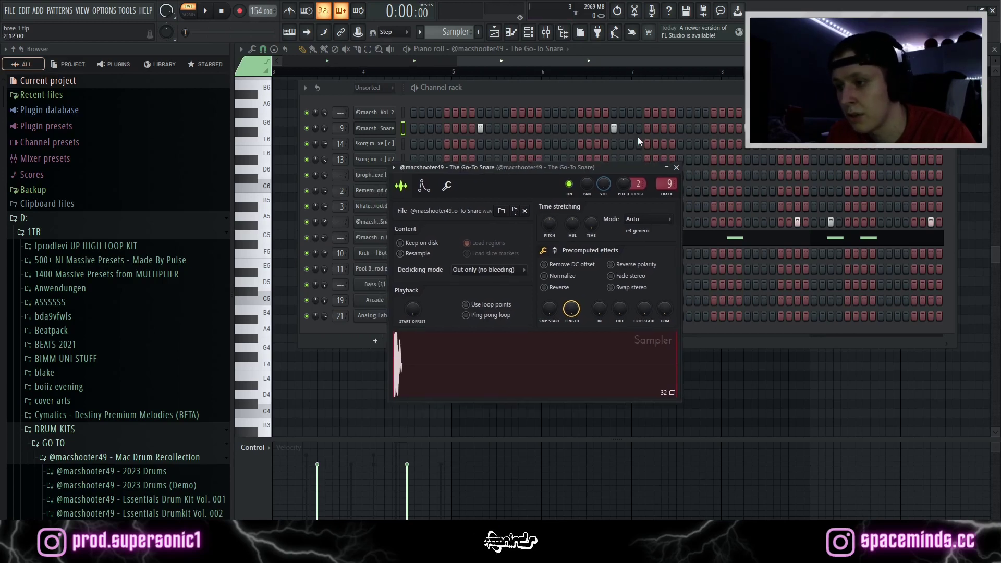
{"action": "left_click", "coordinate": [677, 168]}
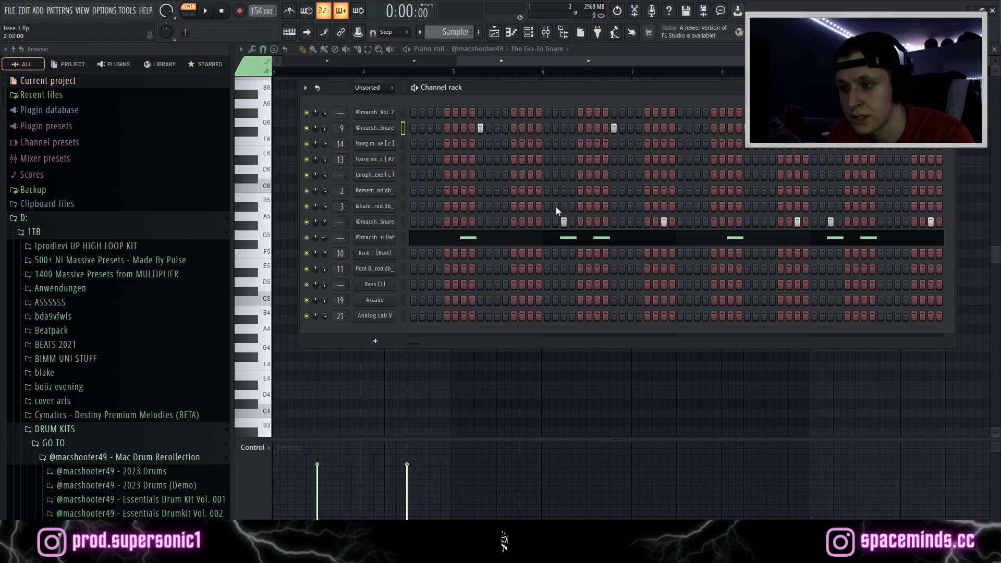
Step: Inspect the Oreos Part 2 Snare and 808 Kylen Open Hat samples one after the other, and close each window
{"action": "left_click", "coordinate": [385, 226]}
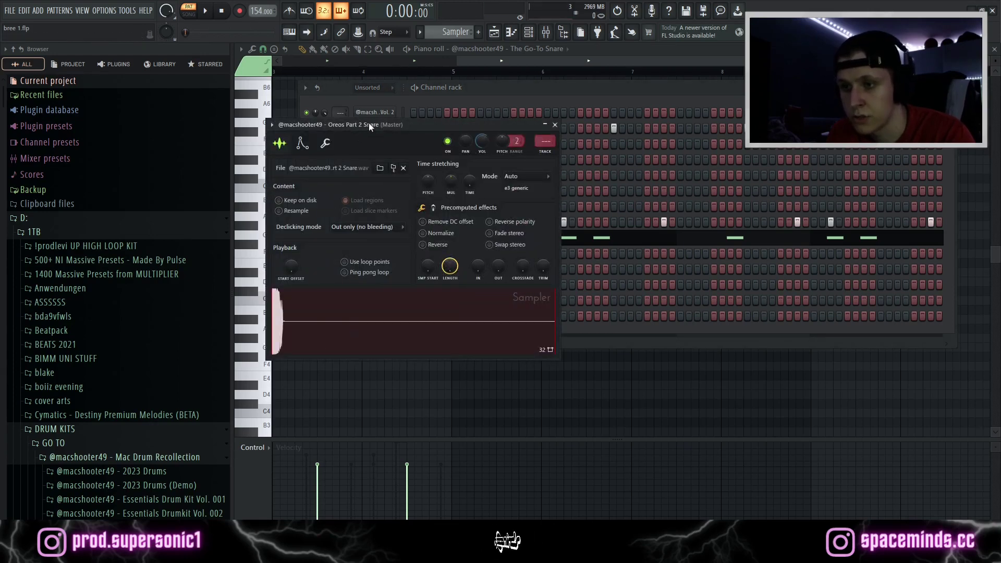
{"action": "left_click", "coordinate": [556, 125]}
{"action": "left_click", "coordinate": [392, 241]}
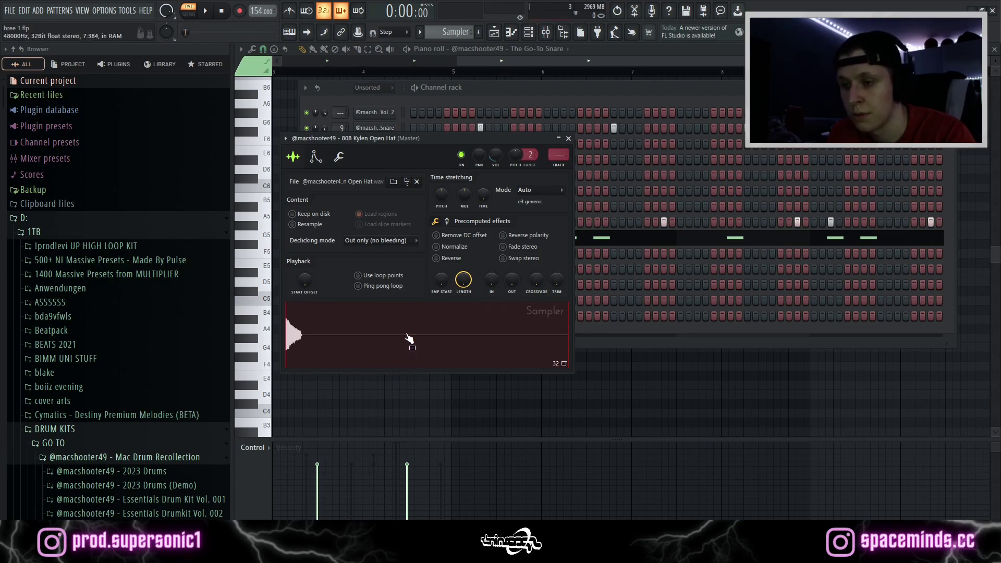
{"action": "left_click", "coordinate": [568, 139]}
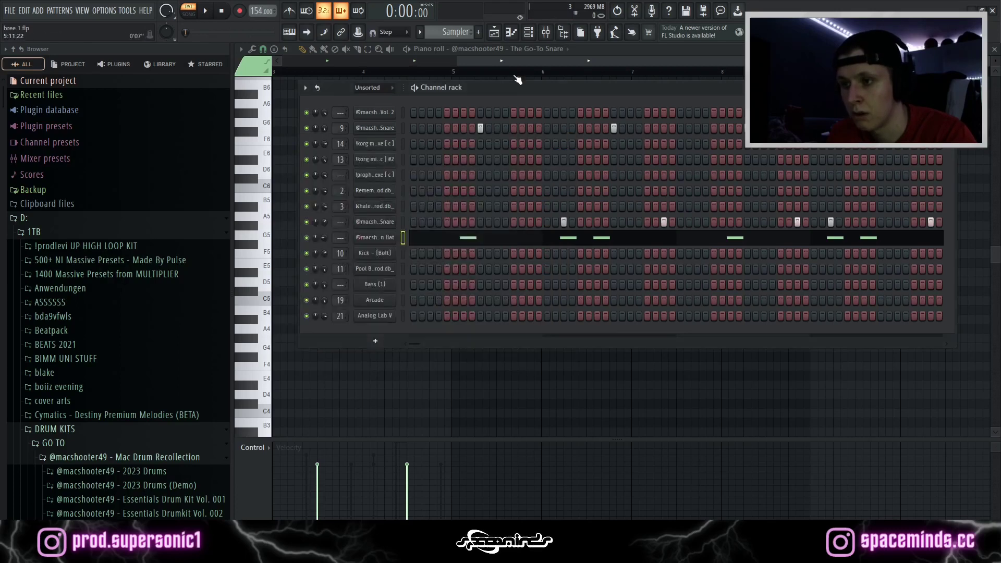
Step: Play the soloed drum and bass patterns on Tracks 5 and 6 from bar 9 in the playlist, and stop playback
{"action": "left_click", "coordinate": [494, 33]}
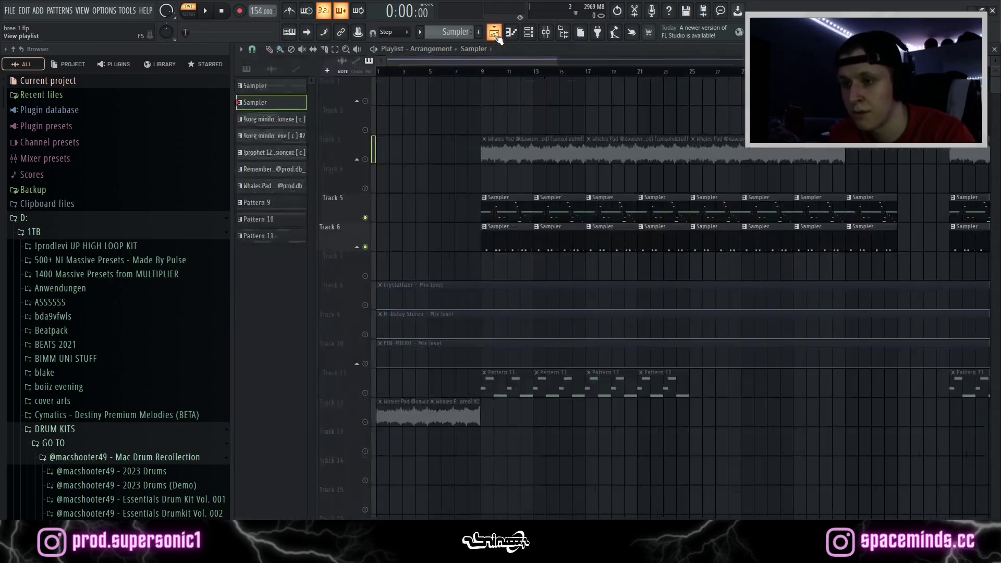
{"action": "left_click", "coordinate": [483, 72]}
{"action": "scroll", "coordinate": [466, 175], "scroll_direction": "up", "scroll_amount": 3}
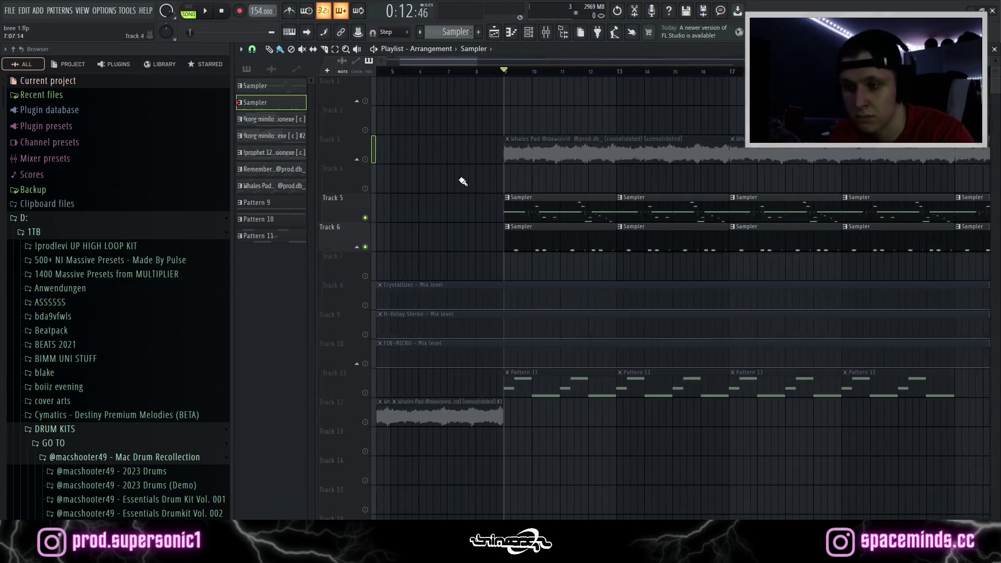
{"action": "key", "text": "space"}
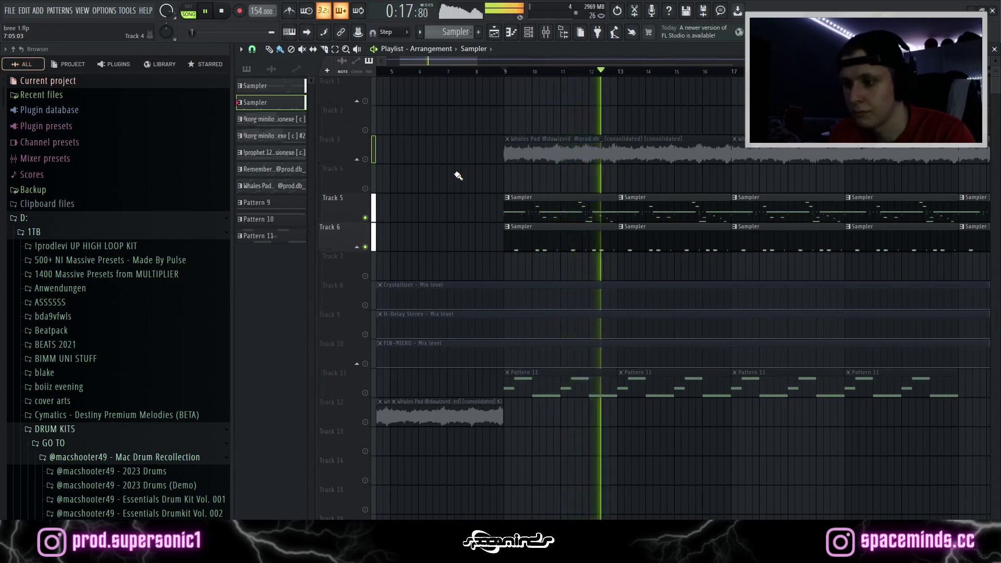
{"action": "key", "text": "space"}
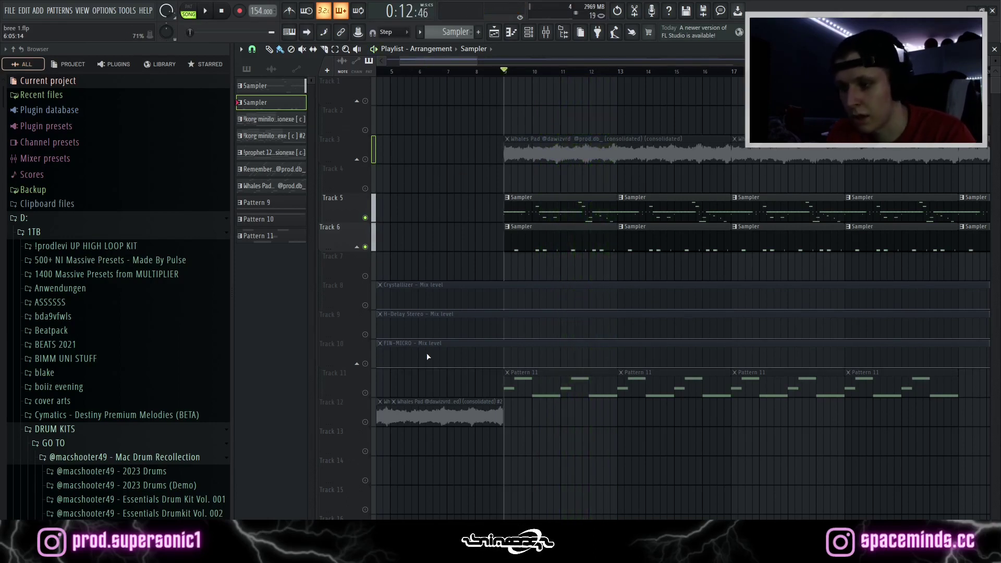
Step: Solo Track 11, play Pattern 11 while viewing its Analog Lab V notes in the piano roll, and stop playback
{"action": "scroll", "coordinate": [454, 156], "scroll_direction": "down", "scroll_amount": 8, "text": "ctrl"}
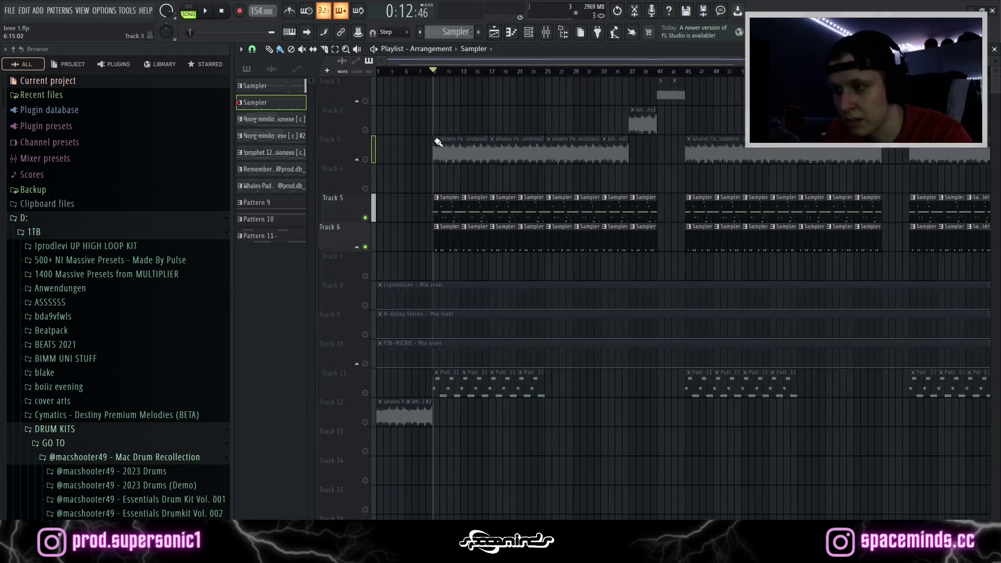
{"action": "scroll", "coordinate": [436, 143], "scroll_direction": "down", "scroll_amount": 4}
{"action": "scroll", "coordinate": [436, 139], "scroll_direction": "up", "scroll_amount": 4}
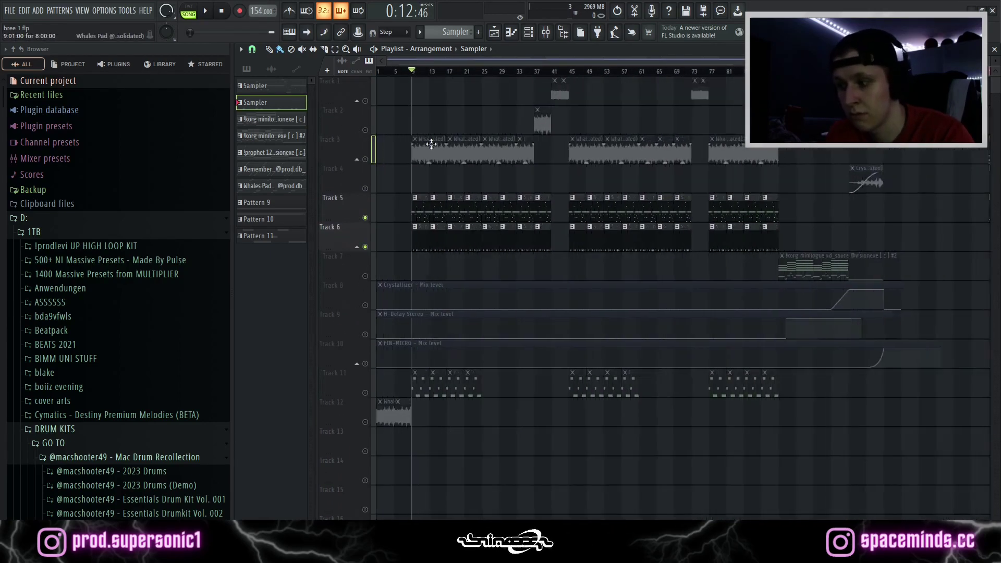
{"action": "scroll", "coordinate": [443, 188], "scroll_direction": "down", "scroll_amount": 1, "text": "ctrl"}
{"action": "scroll", "coordinate": [413, 200], "scroll_direction": "up", "scroll_amount": 4, "text": "ctrl"}
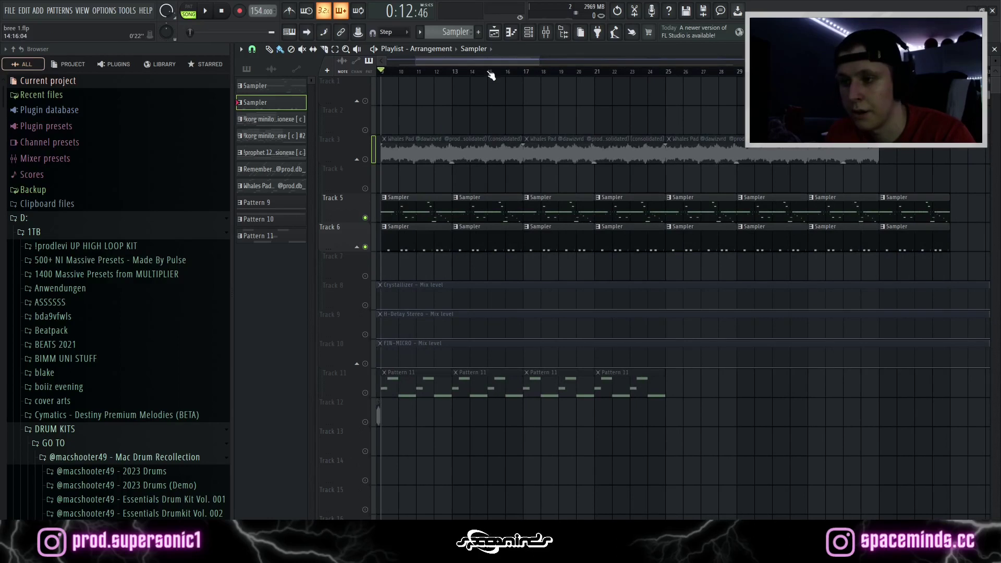
{"action": "left_click_drag", "start_coordinate": [487, 62], "coordinate": [465, 62]}
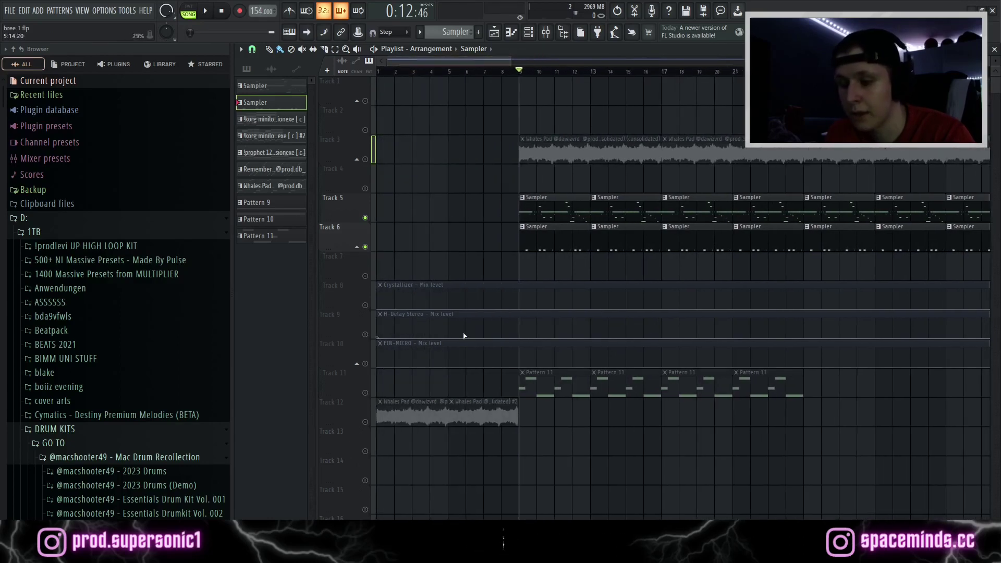
{"action": "left_click", "coordinate": [360, 389]}
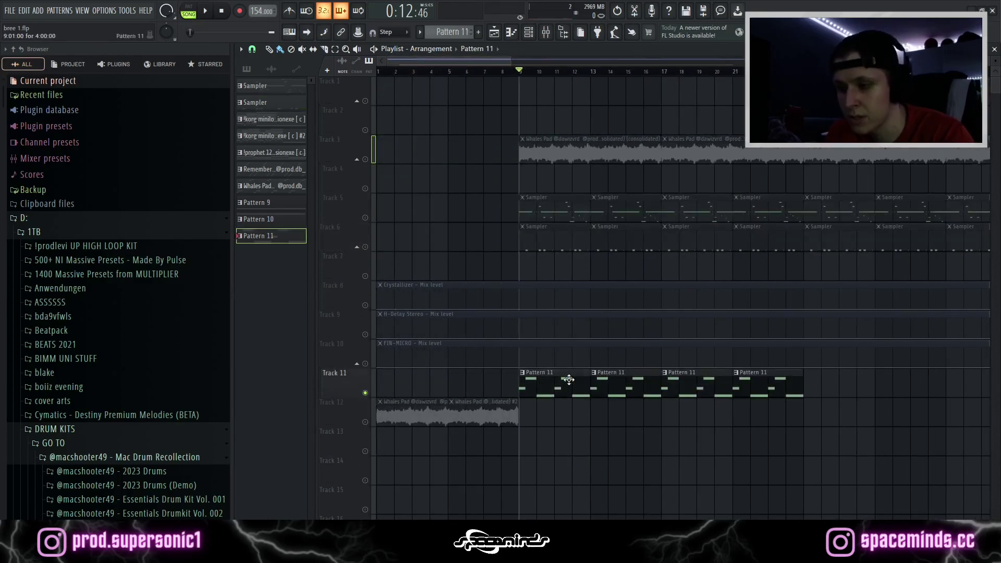
{"action": "double_click", "coordinate": [568, 380]}
{"action": "key", "text": "space"}
{"action": "left_click_drag", "start_coordinate": [543, 63], "coordinate": [357, 67]}
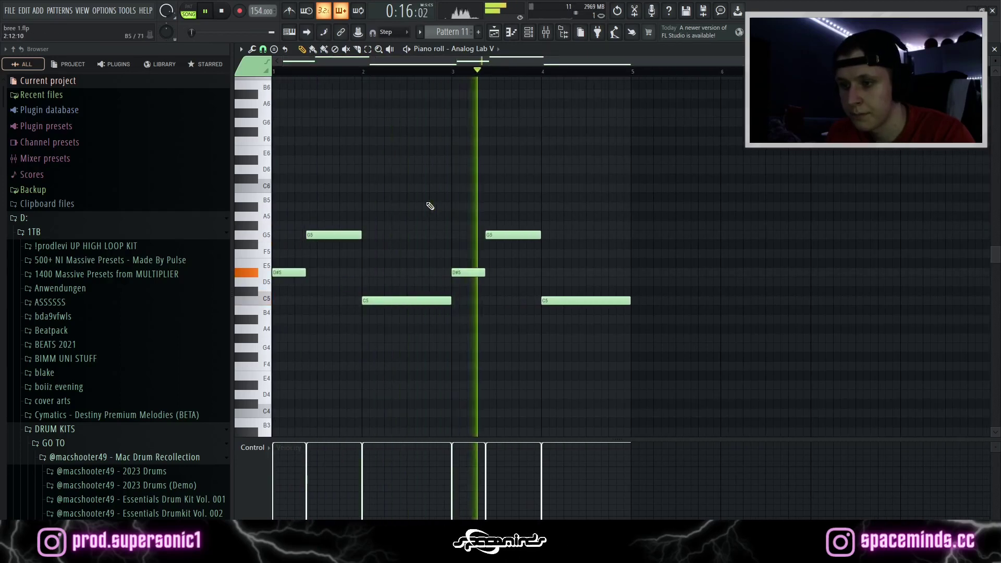
{"action": "key", "text": "space"}
Step: Inspect the DEADSPIRIT preset loaded in the Analog Lab V channel, close the plugin, and return to the playlist
{"action": "left_click", "coordinate": [529, 33]}
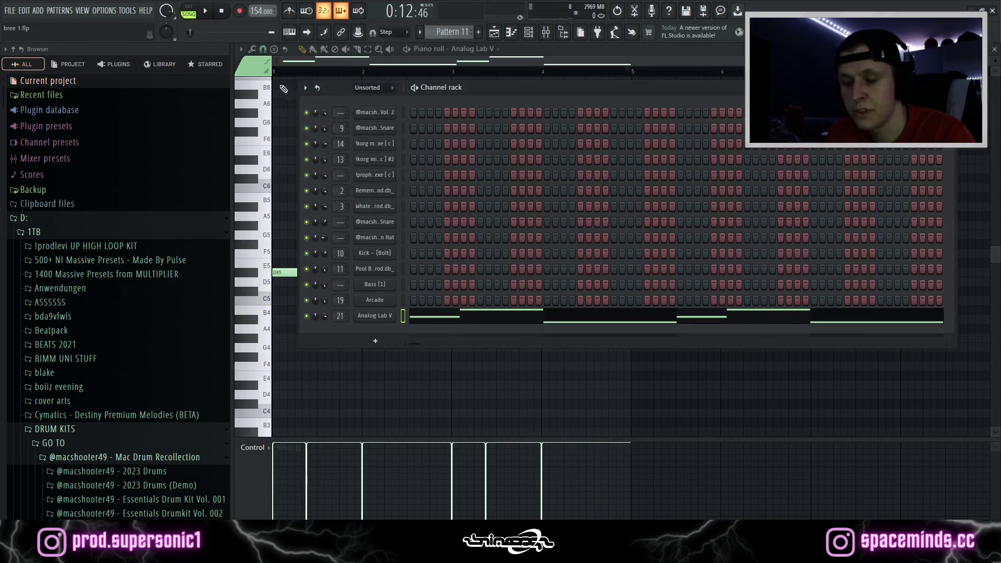
{"action": "left_click", "coordinate": [388, 320]}
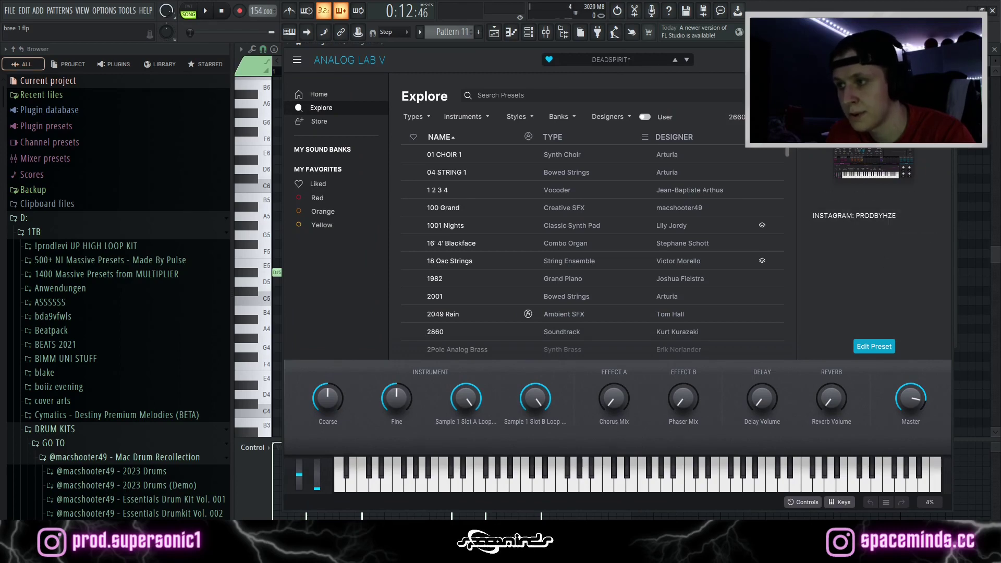
{"action": "left_click", "coordinate": [948, 42]}
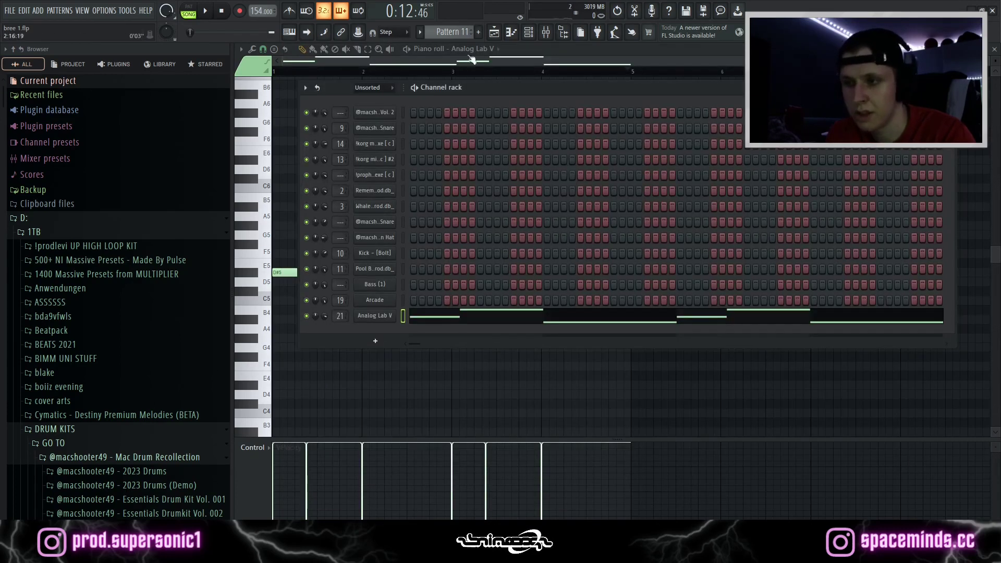
{"action": "left_click", "coordinate": [498, 35]}
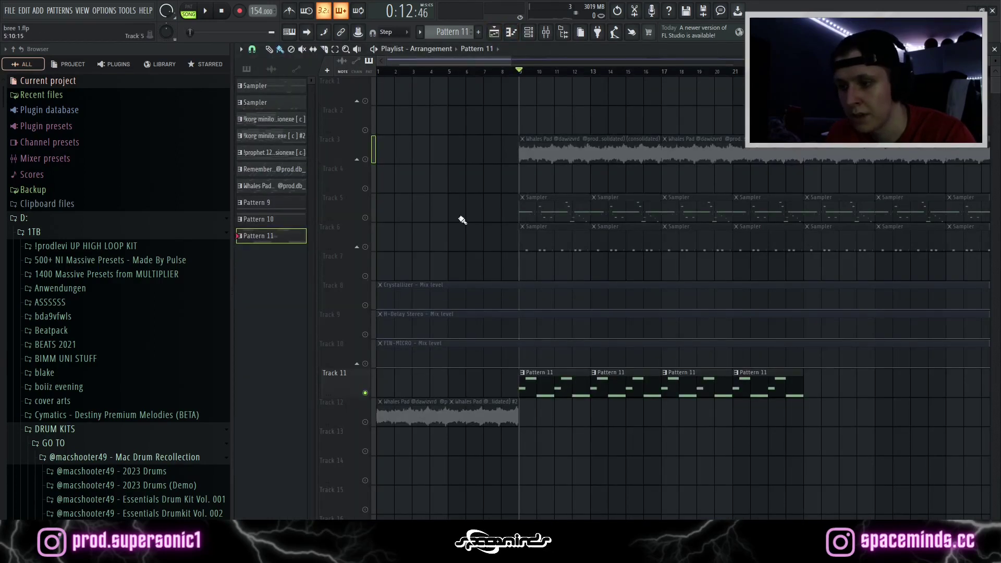
Step: Unsolo Track 11, play the full arrangement from bar 9 with all tracks active, and stop playback
{"action": "scroll", "coordinate": [449, 206], "scroll_direction": "down", "scroll_amount": 5}
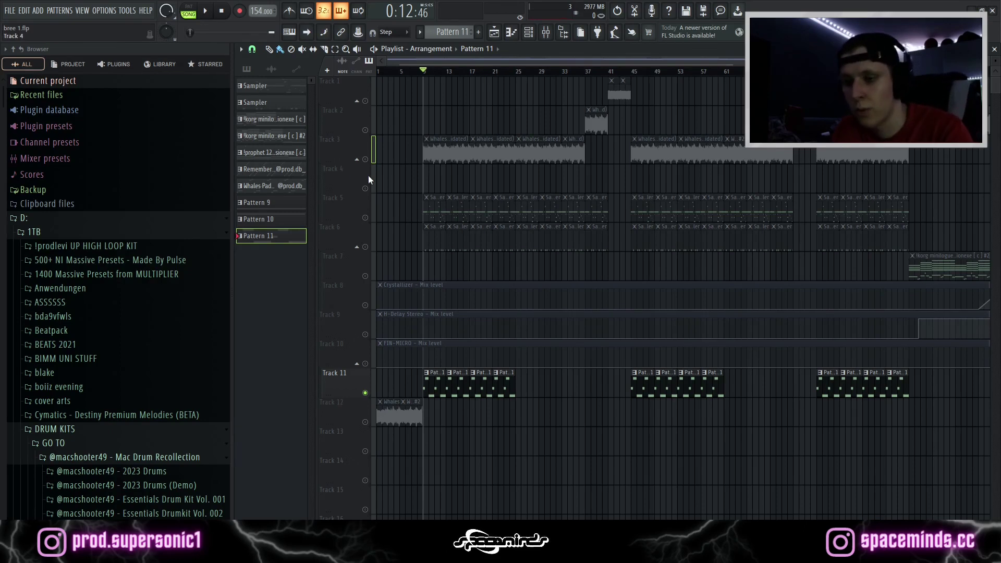
{"action": "scroll", "coordinate": [371, 159], "scroll_direction": "down", "scroll_amount": 6}
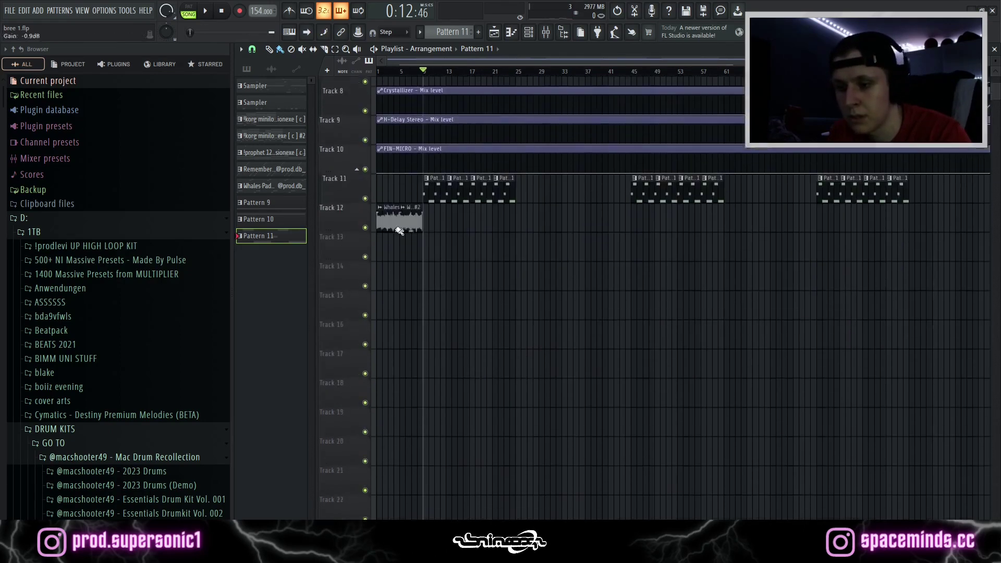
{"action": "scroll", "coordinate": [465, 342], "scroll_direction": "up", "scroll_amount": 6}
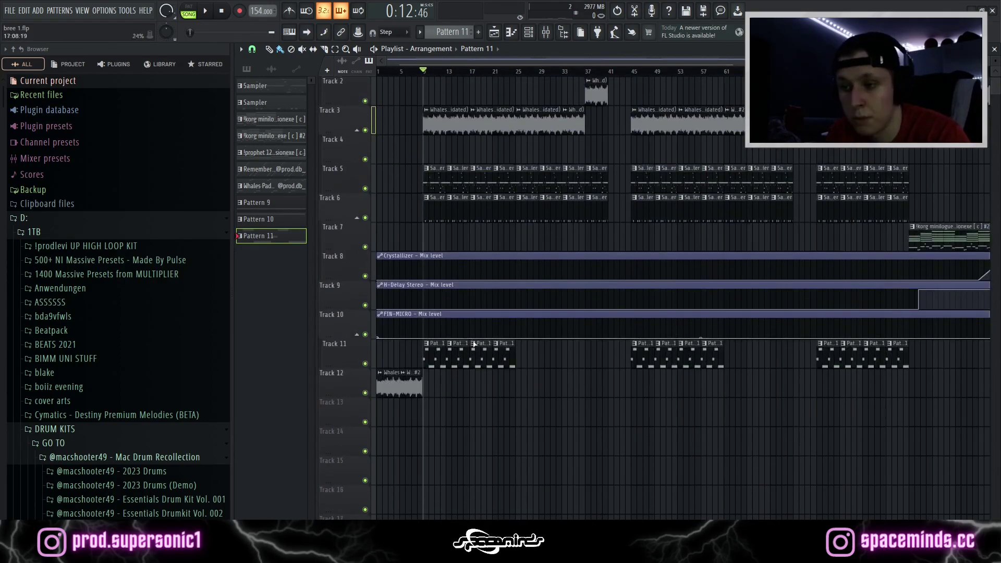
{"action": "key", "text": "space"}
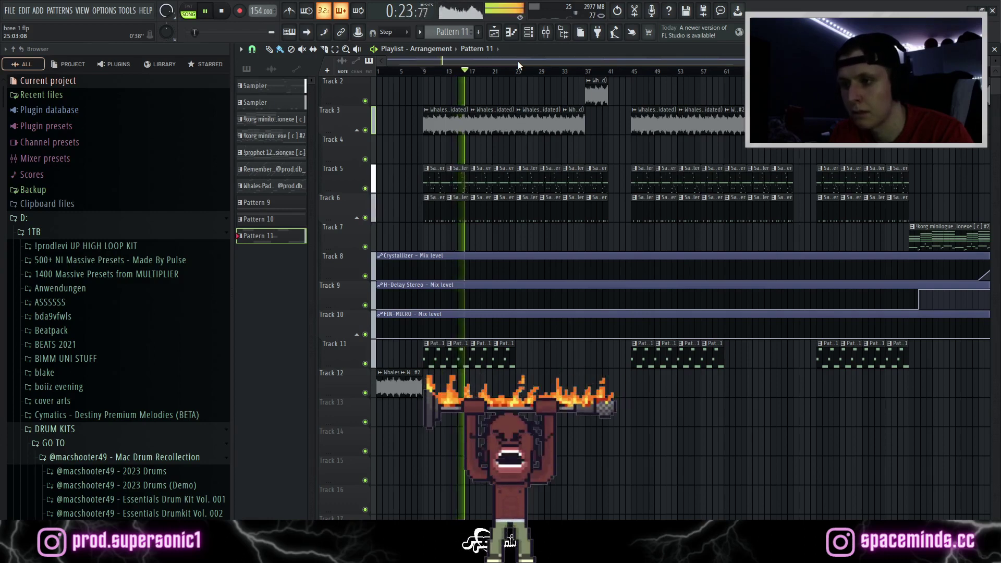
{"action": "key", "text": "space"}
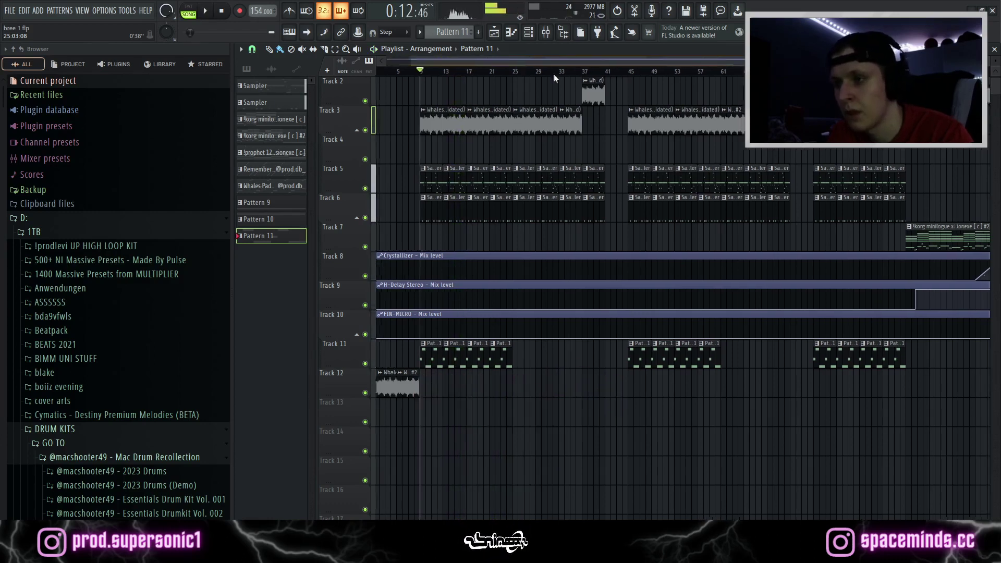
Step: Place the playhead at bar 93 and examine the closing section's melody and mix level automation clips
{"action": "left_click", "coordinate": [518, 61]}
{"action": "scroll", "coordinate": [552, 260], "scroll_direction": "right", "scroll_amount": 2}
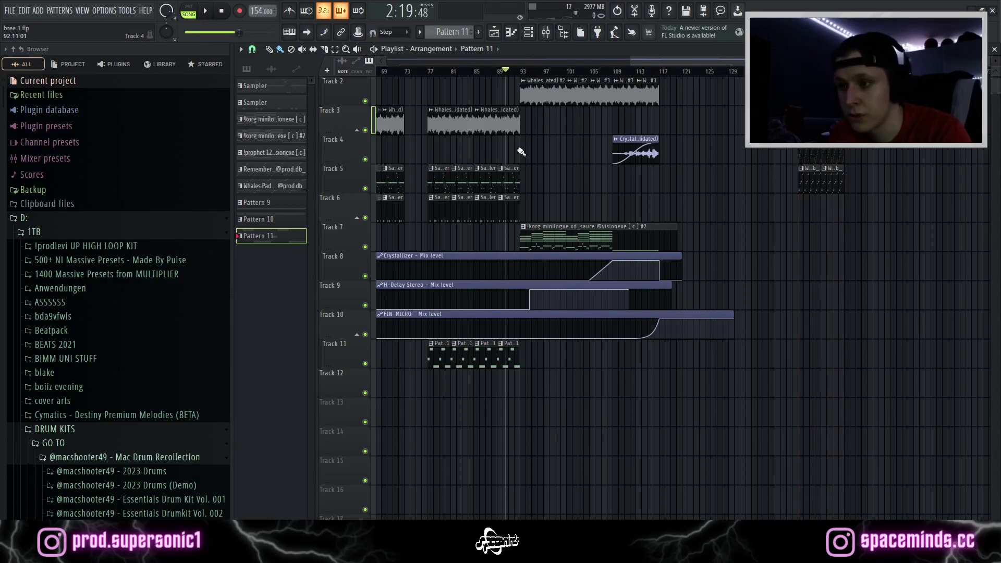
{"action": "scroll", "coordinate": [521, 152], "scroll_direction": "up", "scroll_amount": 5}
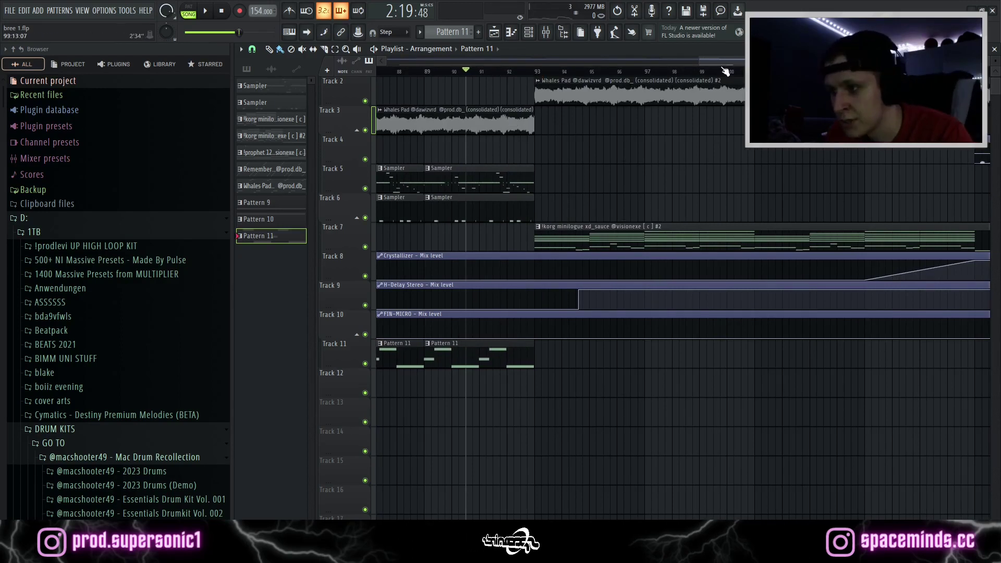
{"action": "scroll", "coordinate": [724, 61], "scroll_direction": "left", "scroll_amount": 2}
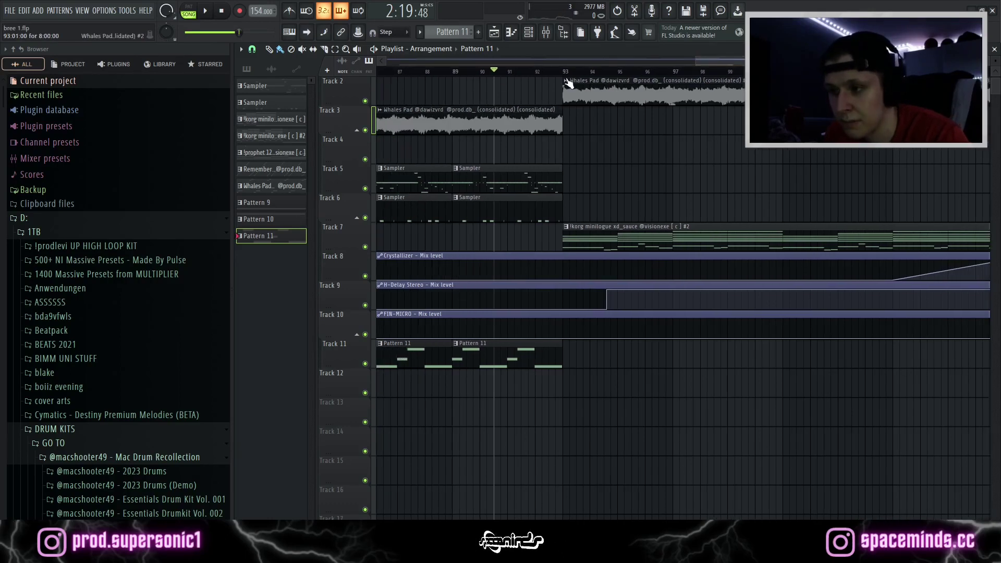
{"action": "left_click", "coordinate": [566, 72]}
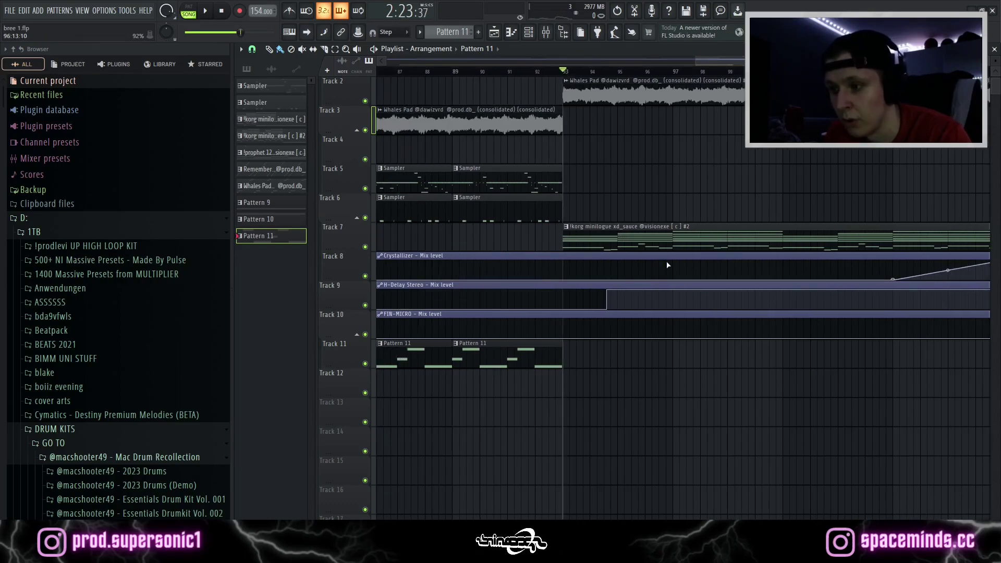
{"action": "scroll", "coordinate": [667, 227], "scroll_direction": "down", "scroll_amount": 2}
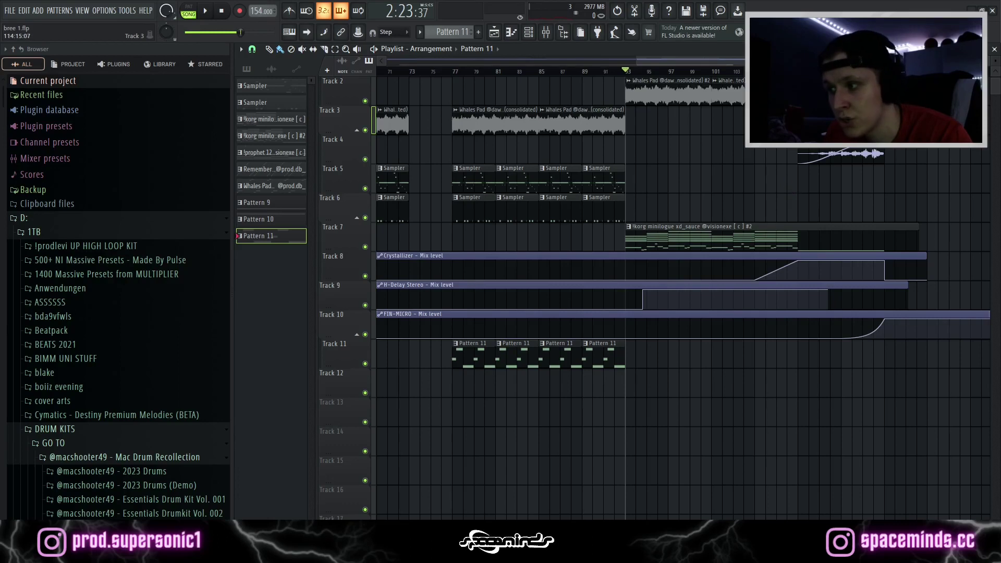
{"action": "left_click_drag", "start_coordinate": [680, 61], "coordinate": [706, 54]}
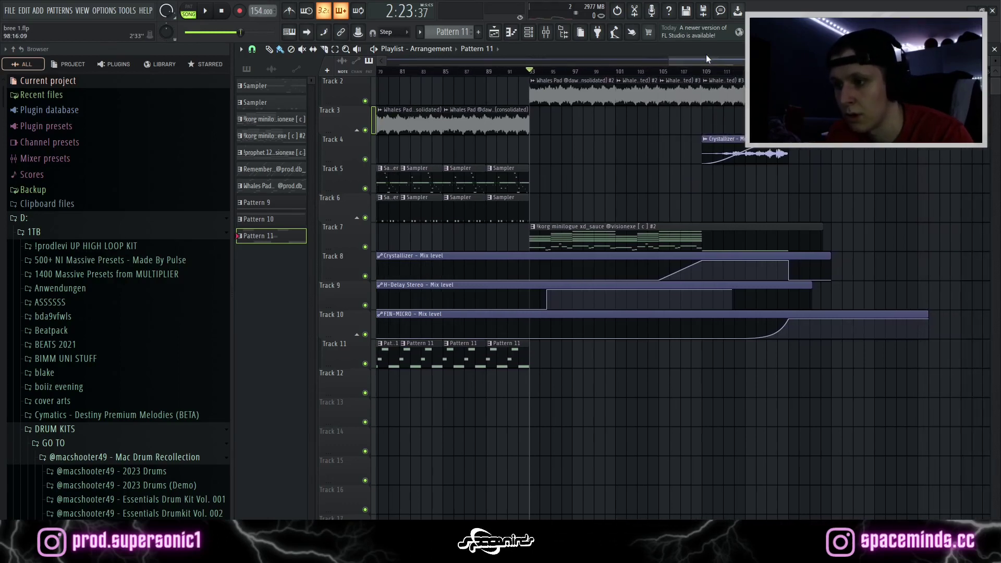
Step: Play the closing section from bar 93 through the end of the Crystallizer audio clip, and stop playback
{"action": "scroll", "coordinate": [840, 192], "scroll_direction": "down", "scroll_amount": 3}
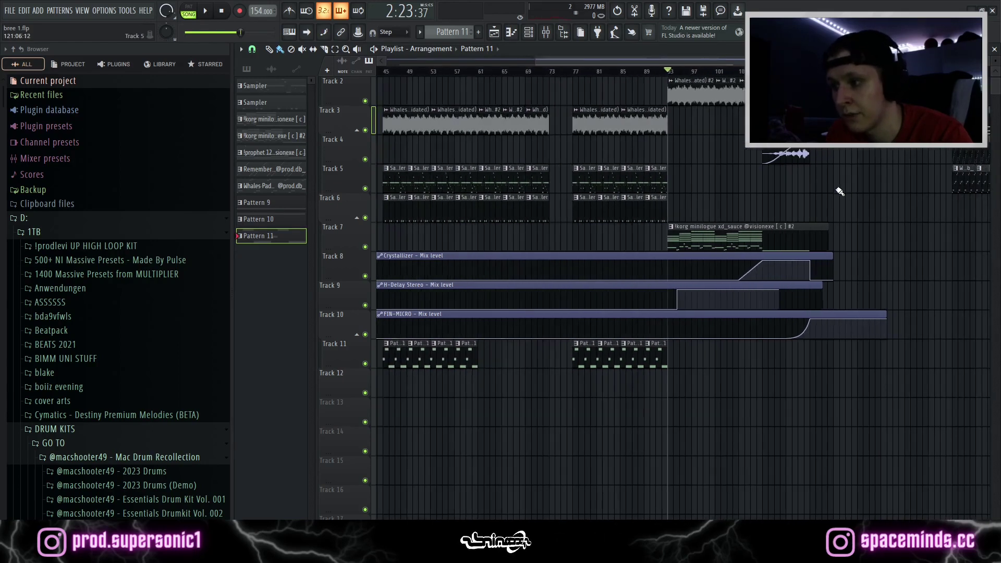
{"action": "scroll", "coordinate": [634, 220], "scroll_direction": "up", "scroll_amount": 3}
{"action": "key", "text": "space"}
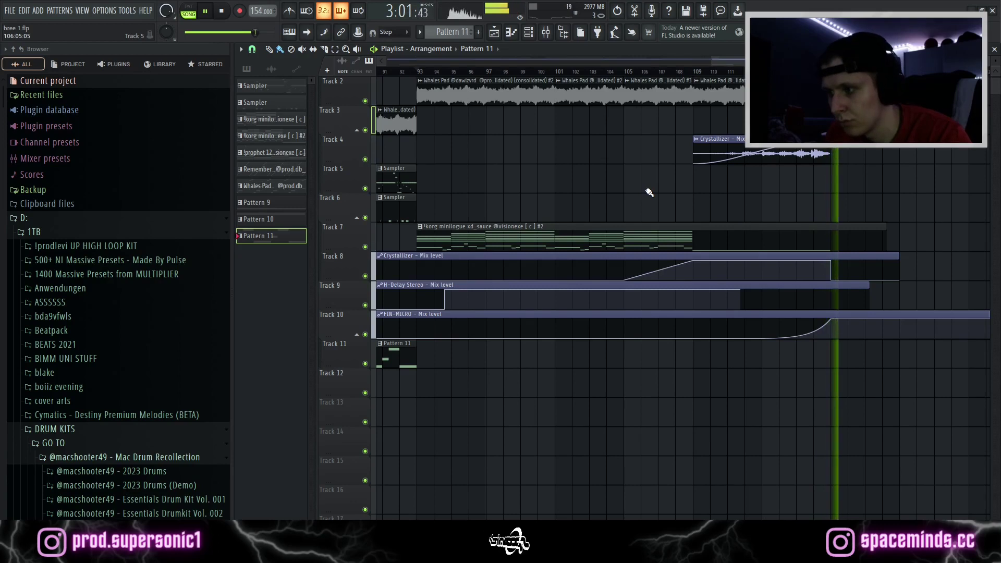
{"action": "key", "text": "space"}
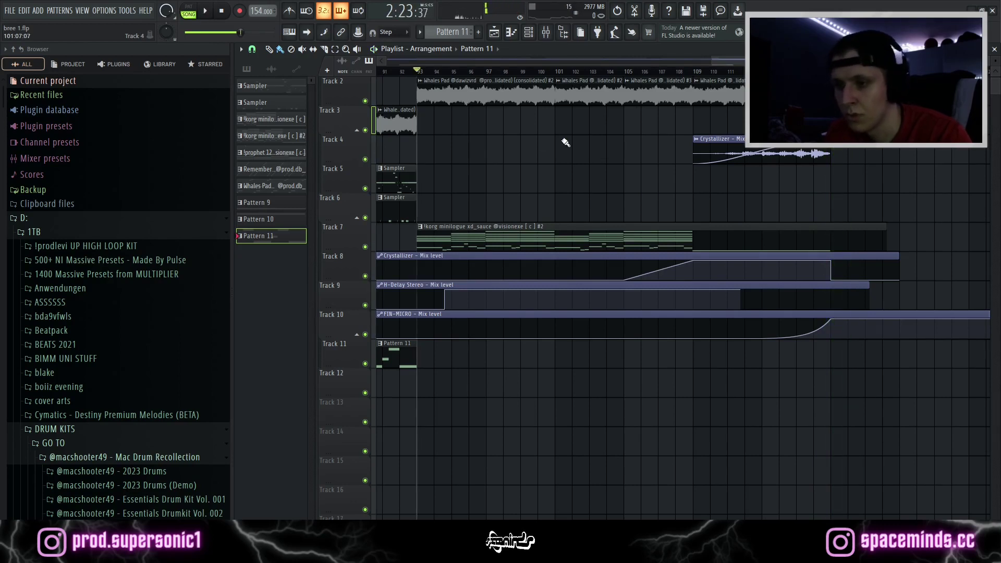
Step: Open the second !korg minilogue xd_sauce channel of Track 7's closing pattern in the piano roll and examine its chord notes
{"action": "left_click", "coordinate": [489, 225]}
{"action": "left_click", "coordinate": [536, 33]}
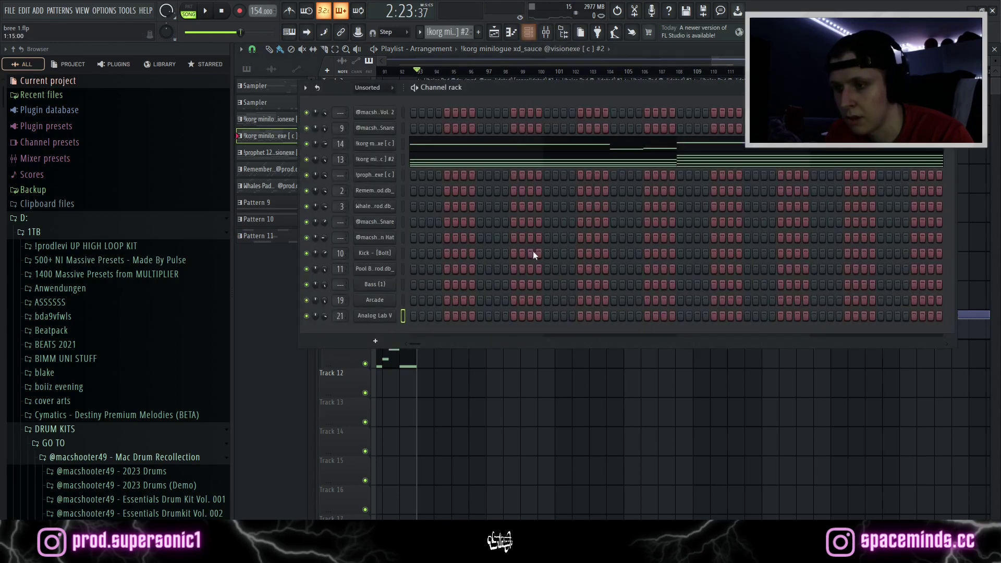
{"action": "right_click", "coordinate": [381, 159]}
{"action": "left_click", "coordinate": [449, 164]}
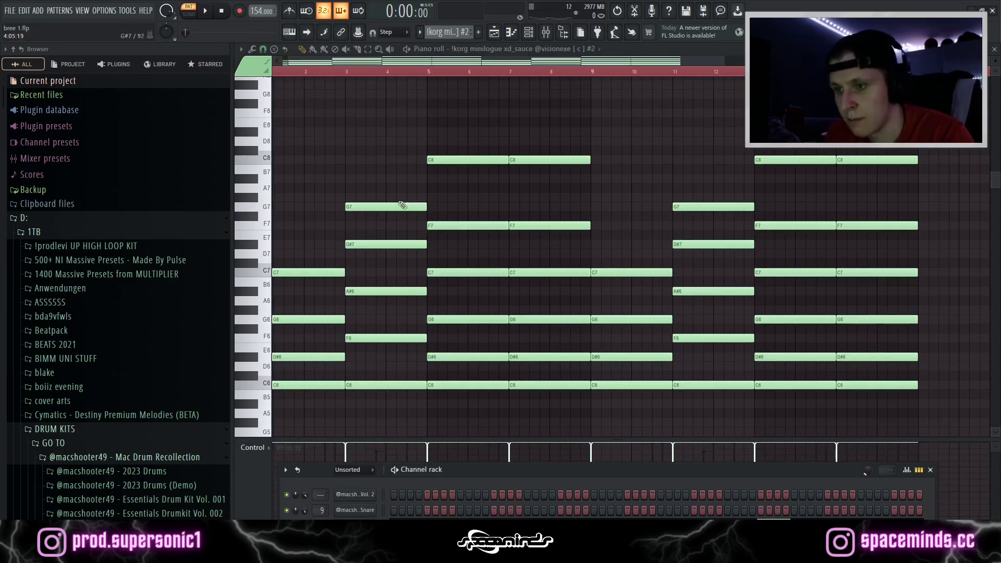
{"action": "scroll", "coordinate": [485, 300], "scroll_direction": "down", "scroll_amount": 3}
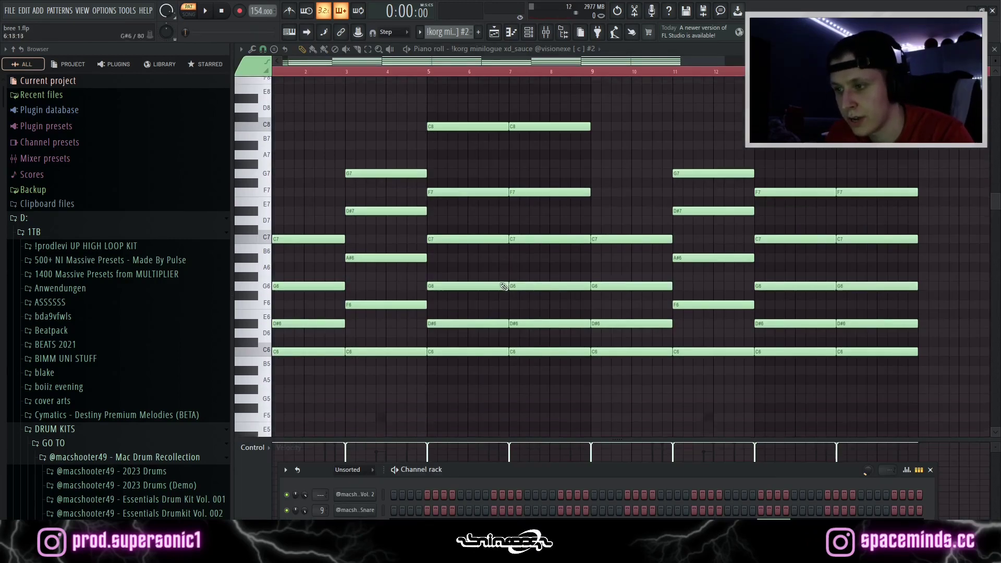
{"action": "scroll", "coordinate": [476, 238], "scroll_direction": "up", "scroll_amount": 2}
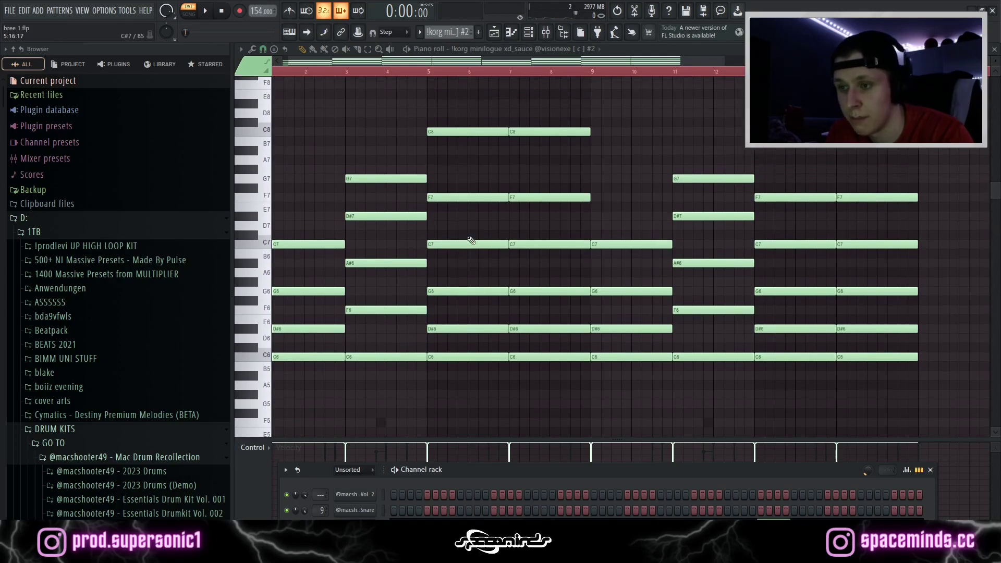
{"action": "left_click", "coordinate": [494, 32]}
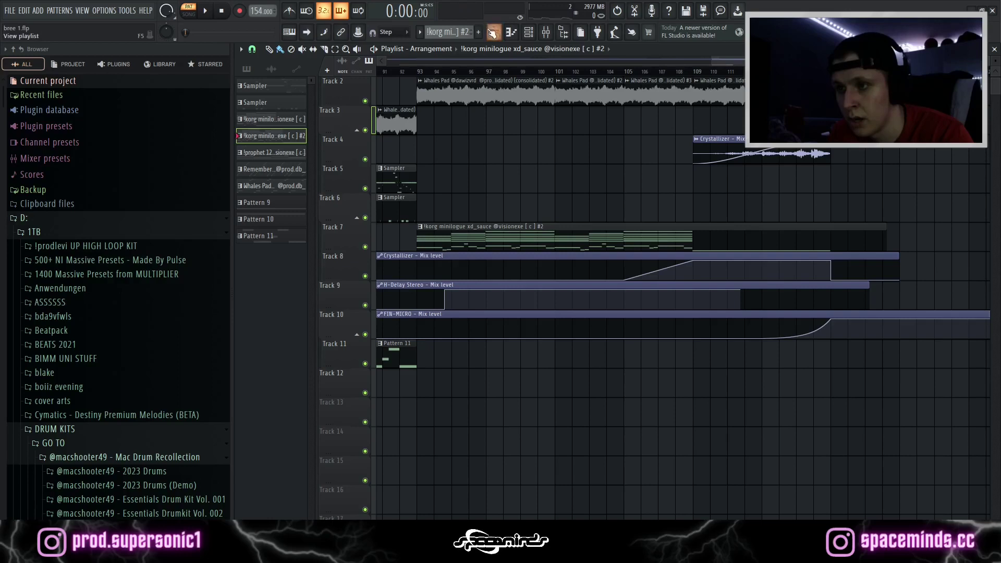
{"action": "left_click", "coordinate": [500, 36]}
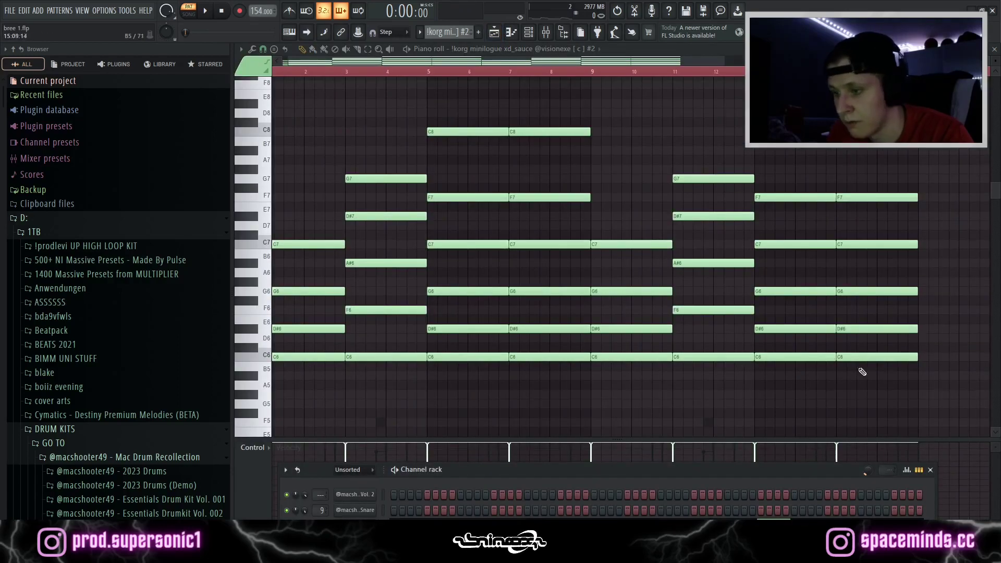
{"action": "scroll", "coordinate": [425, 347], "scroll_direction": "down", "scroll_amount": 2}
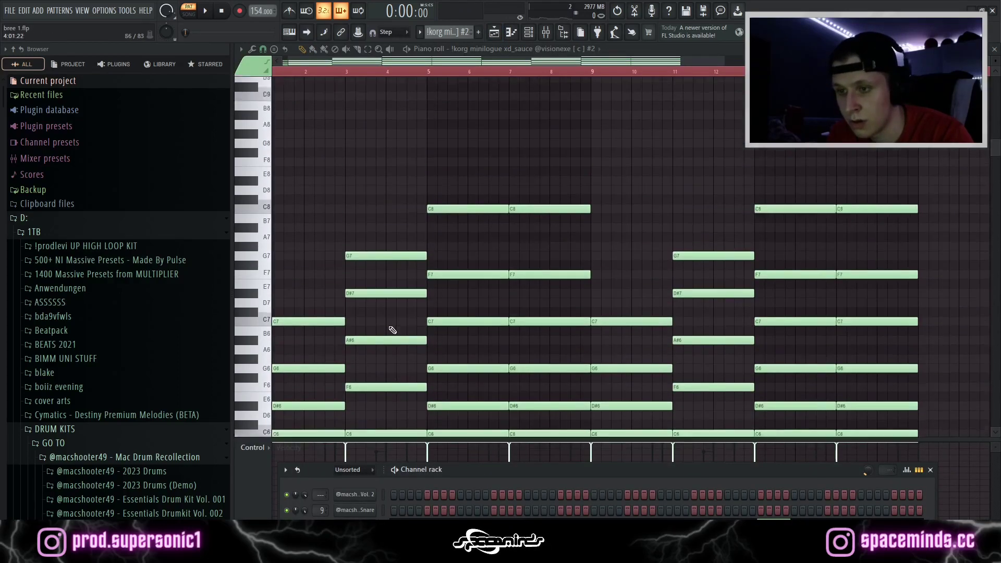
{"action": "scroll", "coordinate": [378, 238], "scroll_direction": "up", "scroll_amount": 4}
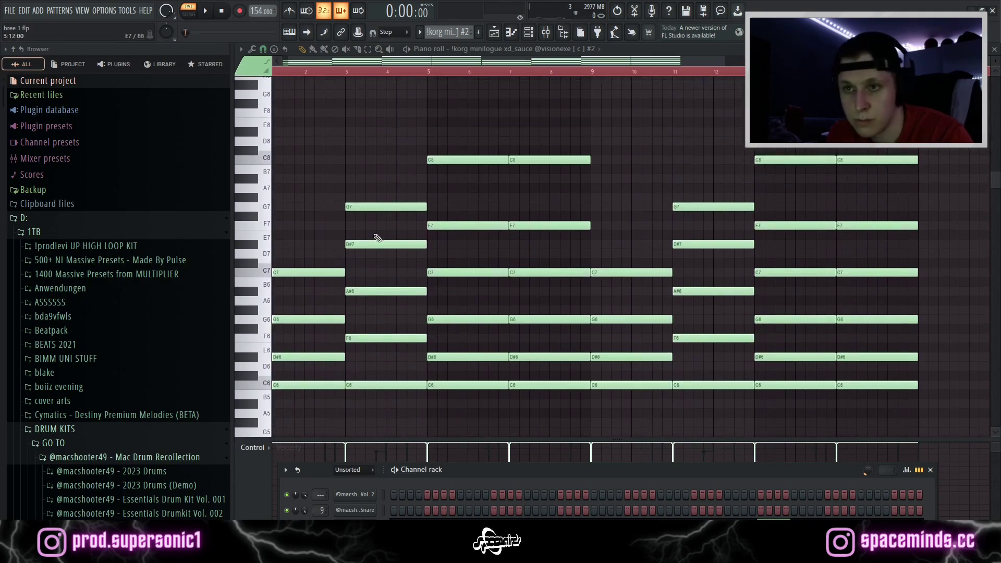
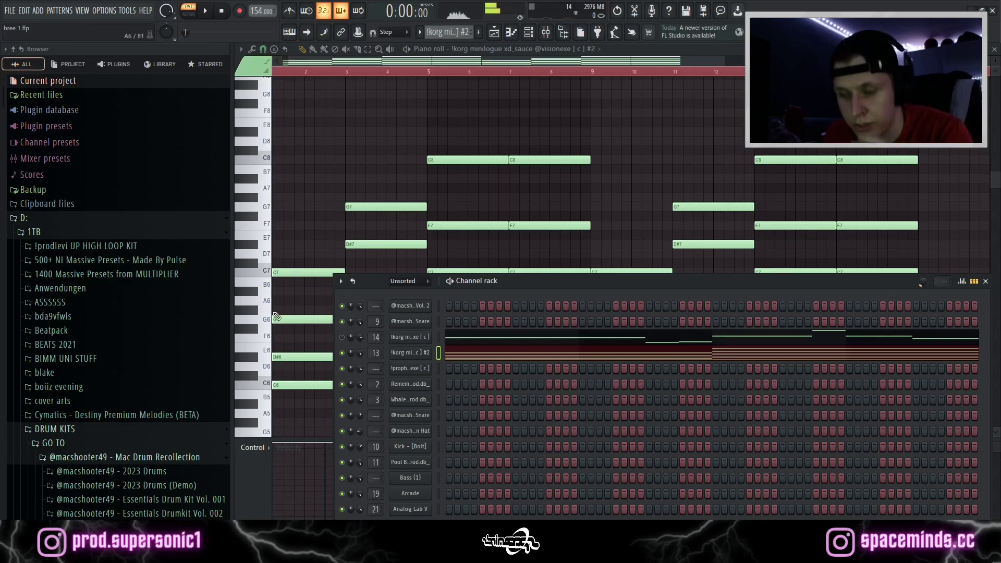
Step: Inspect the first !korg minilogue xd_sauce channel's sampler settings, close them, and start playing the pattern with the second minilogue channel muted
{"action": "left_click", "coordinate": [428, 341]}
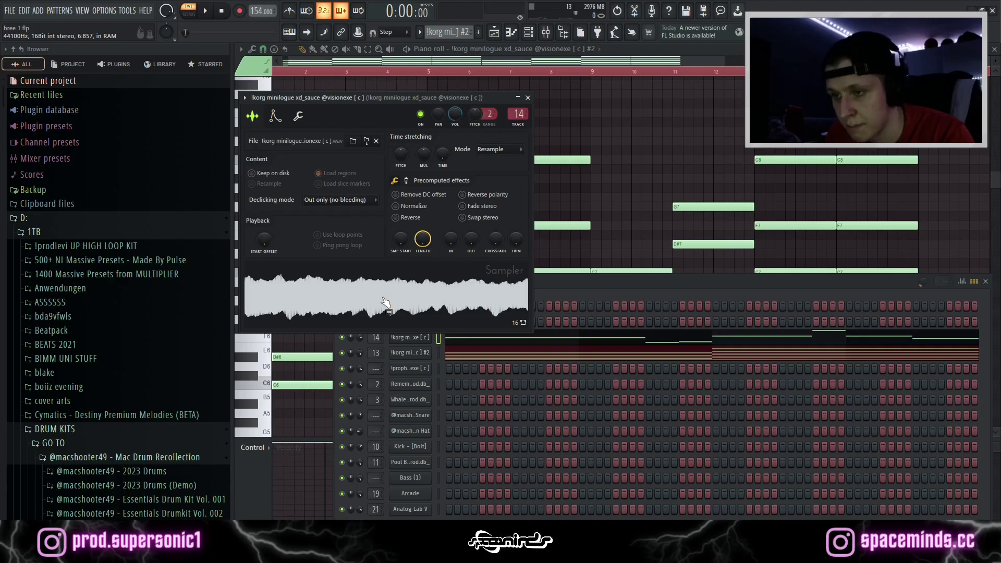
{"action": "left_click", "coordinate": [528, 97]}
{"action": "key", "text": "space"}
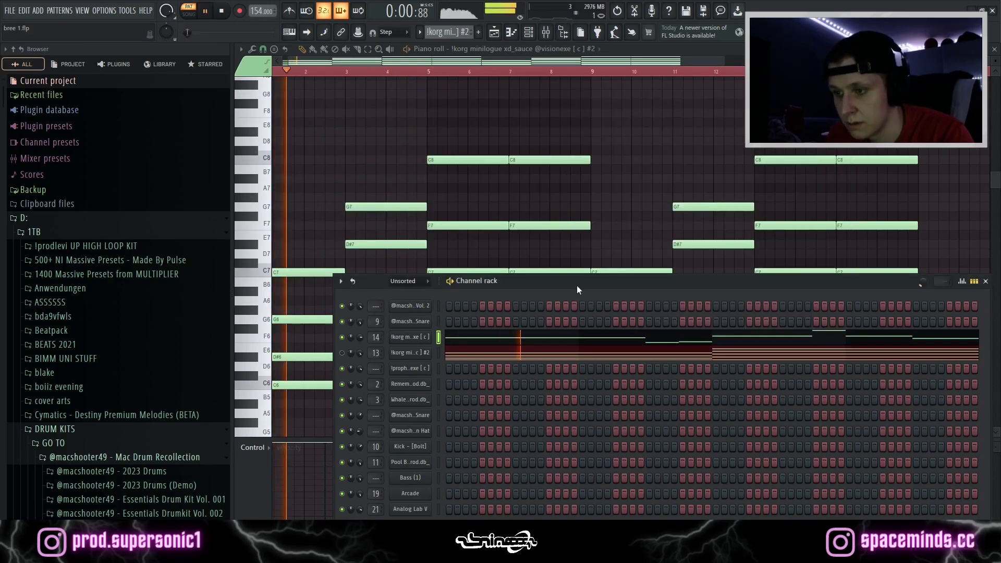
{"action": "left_click_drag", "start_coordinate": [577, 286], "coordinate": [585, 295]}
Step: View the first minilogue channel's melody in the piano roll while it plays through the long C4 note, stop playback, and review the whole melody
{"action": "right_click", "coordinate": [449, 346]}
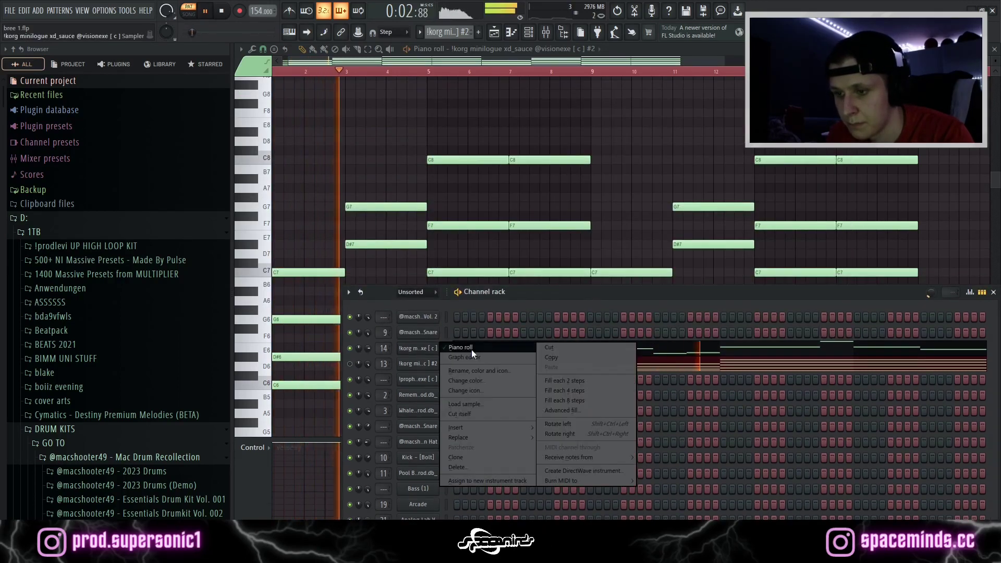
{"action": "left_click", "coordinate": [472, 350]}
{"action": "left_click", "coordinate": [474, 346]}
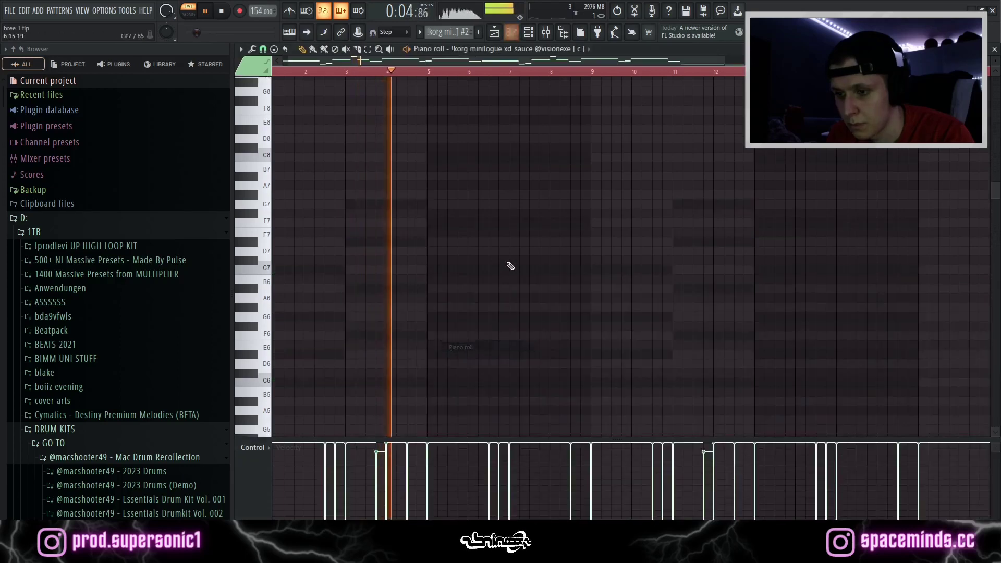
{"action": "scroll", "coordinate": [502, 238], "scroll_direction": "down", "scroll_amount": 1}
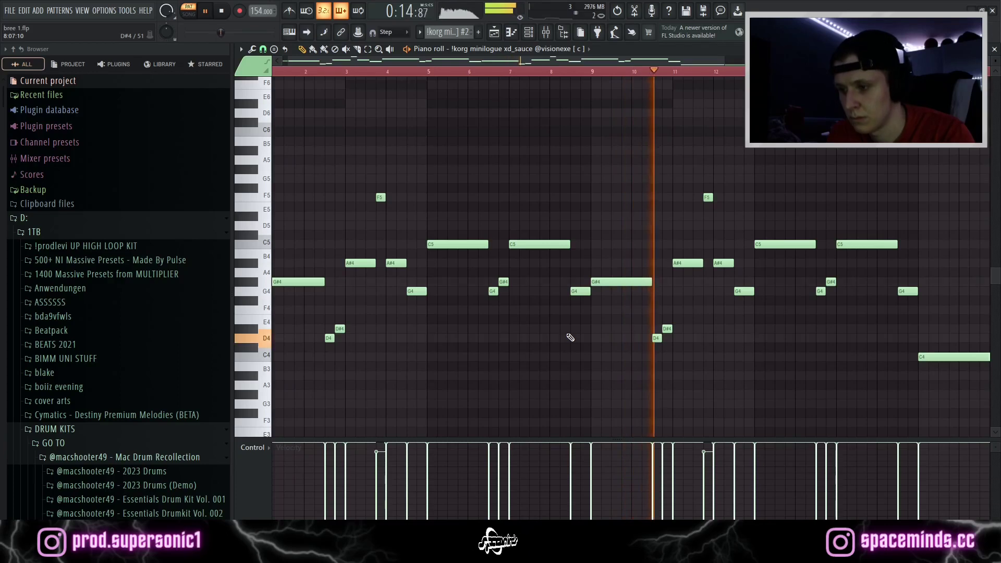
{"action": "left_click_drag", "start_coordinate": [537, 58], "coordinate": [777, 78]}
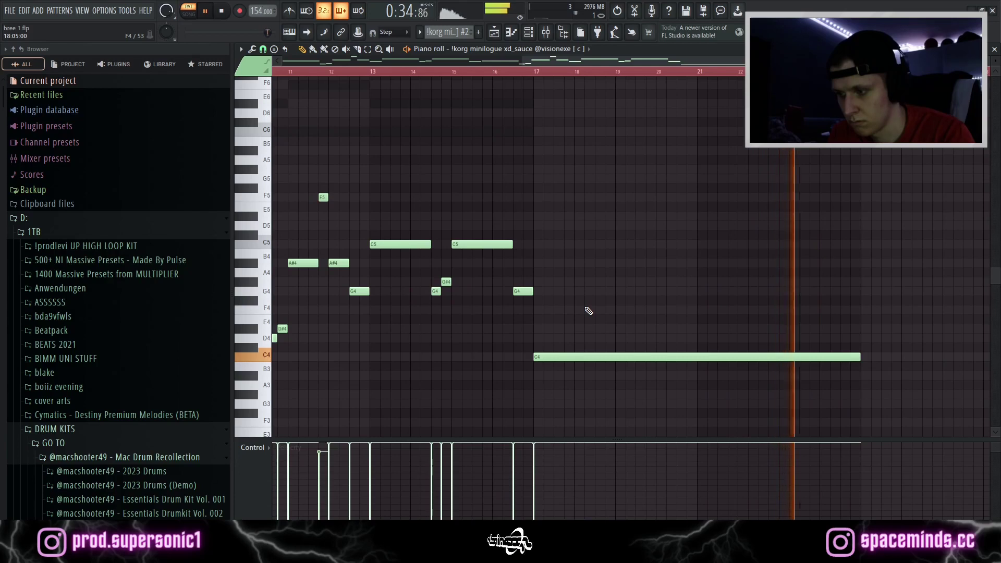
{"action": "key", "text": "space"}
{"action": "scroll", "coordinate": [621, 244], "scroll_direction": "down", "scroll_amount": 3}
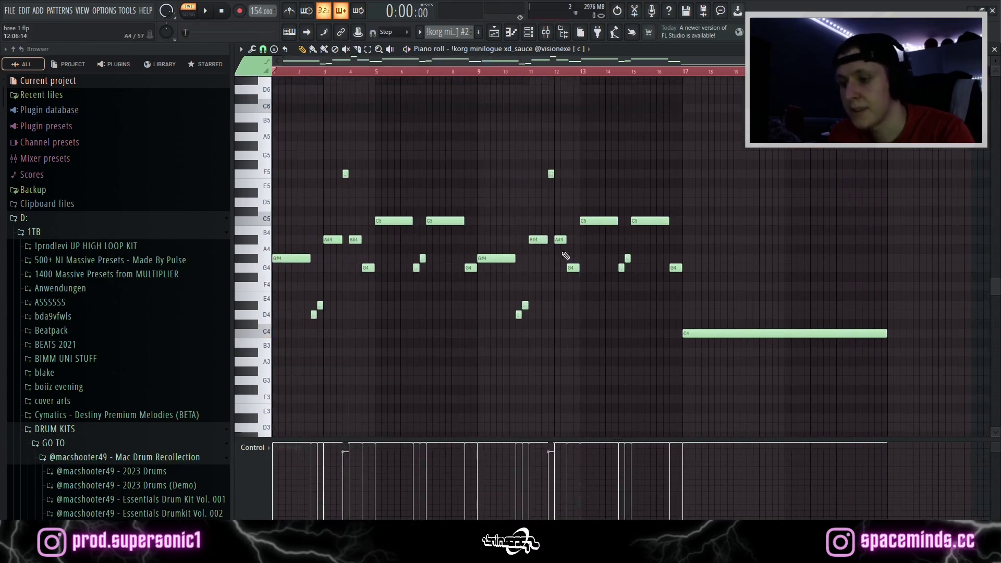
{"action": "scroll", "coordinate": [471, 228], "scroll_direction": "up", "scroll_amount": 1}
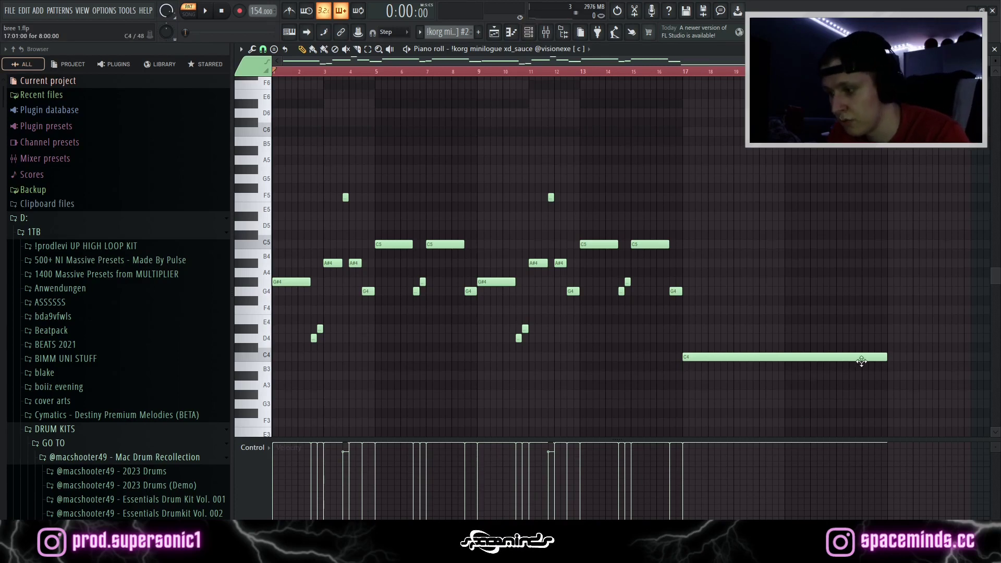
Step: Play the pattern with both minilogue channels active, stop playback, and return to the playlist
{"action": "left_click", "coordinate": [529, 34]}
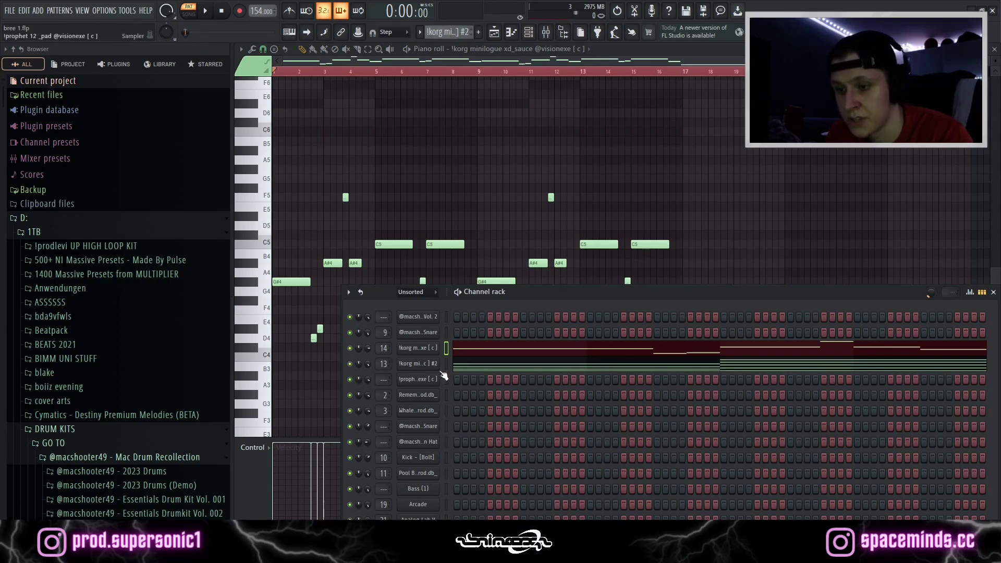
{"action": "left_click_drag", "start_coordinate": [514, 293], "coordinate": [494, 252]}
{"action": "key", "text": "space"}
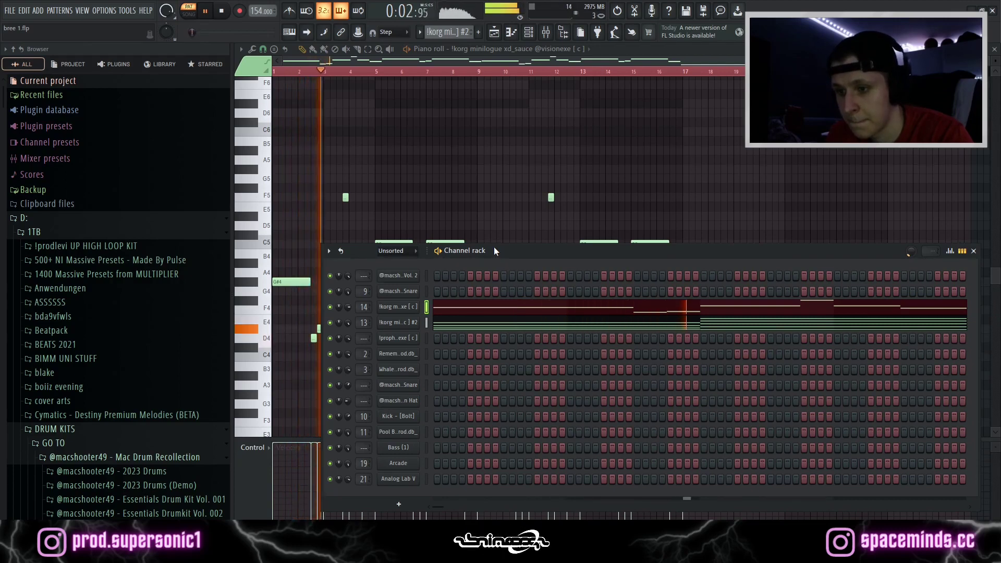
{"action": "left_click_drag", "start_coordinate": [494, 246], "coordinate": [450, 368]}
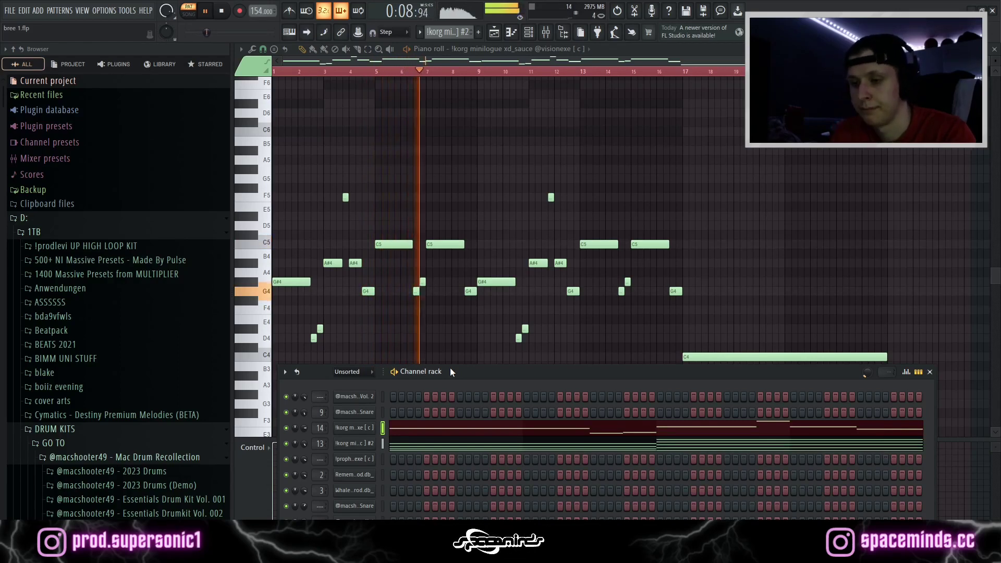
{"action": "left_click_drag", "start_coordinate": [449, 368], "coordinate": [410, 339]}
{"action": "key", "text": "space"}
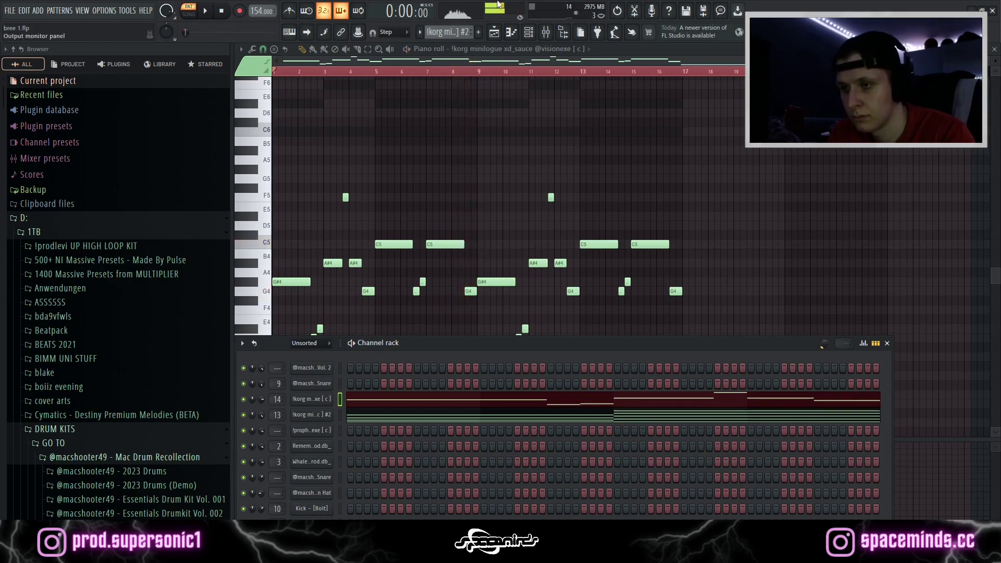
{"action": "left_click", "coordinate": [495, 35]}
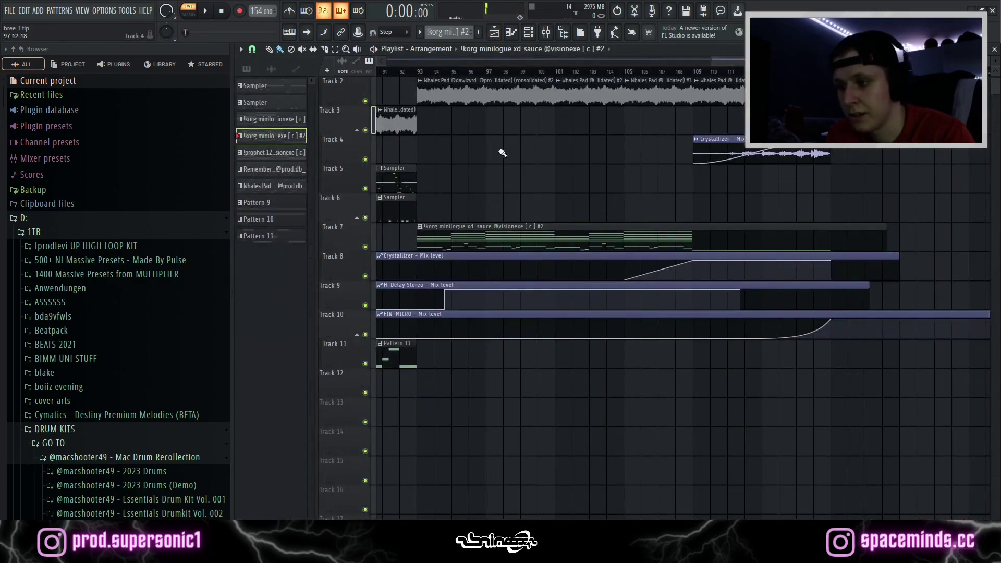
Step: Mute Tracks 7 and 4, play the closing section's Whales Pad from bar 105, and stop playback
{"action": "left_click_drag", "start_coordinate": [723, 59], "coordinate": [713, 61]}
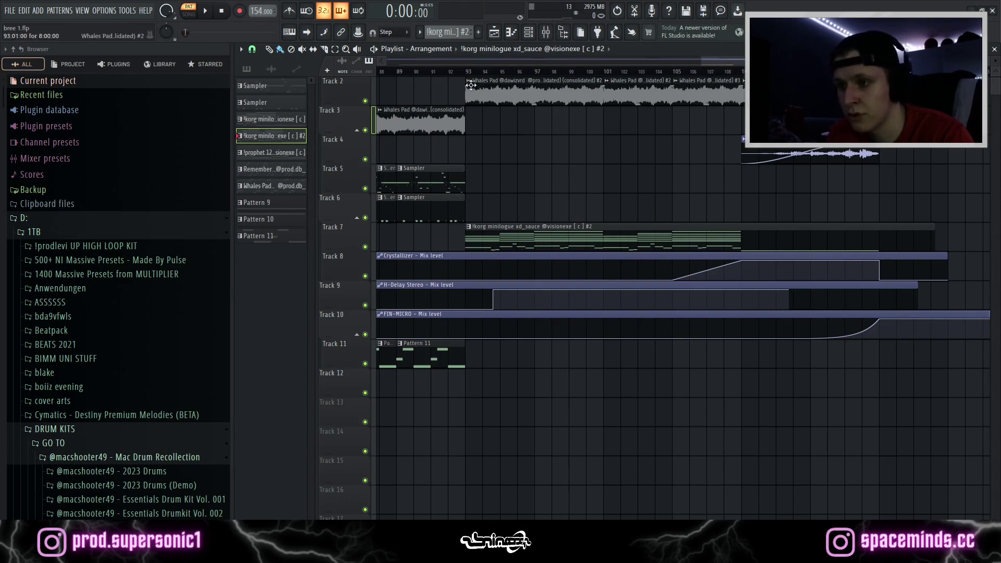
{"action": "scroll", "coordinate": [738, 62], "scroll_direction": "left", "scroll_amount": 3}
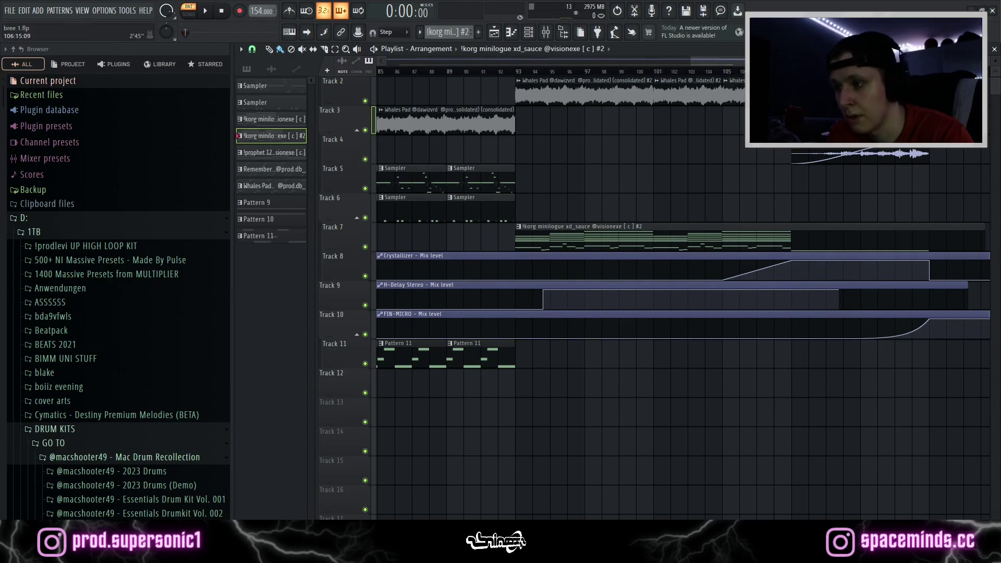
{"action": "scroll", "coordinate": [667, 133], "scroll_direction": "right", "scroll_amount": 7}
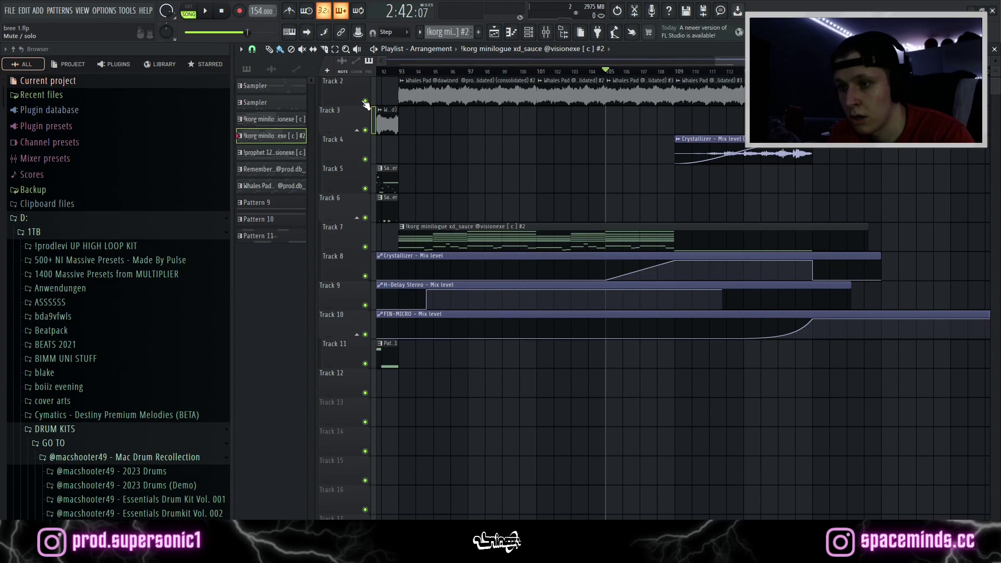
{"action": "left_click", "coordinate": [365, 247]}
{"action": "left_click", "coordinate": [365, 159]}
{"action": "key", "text": "space"}
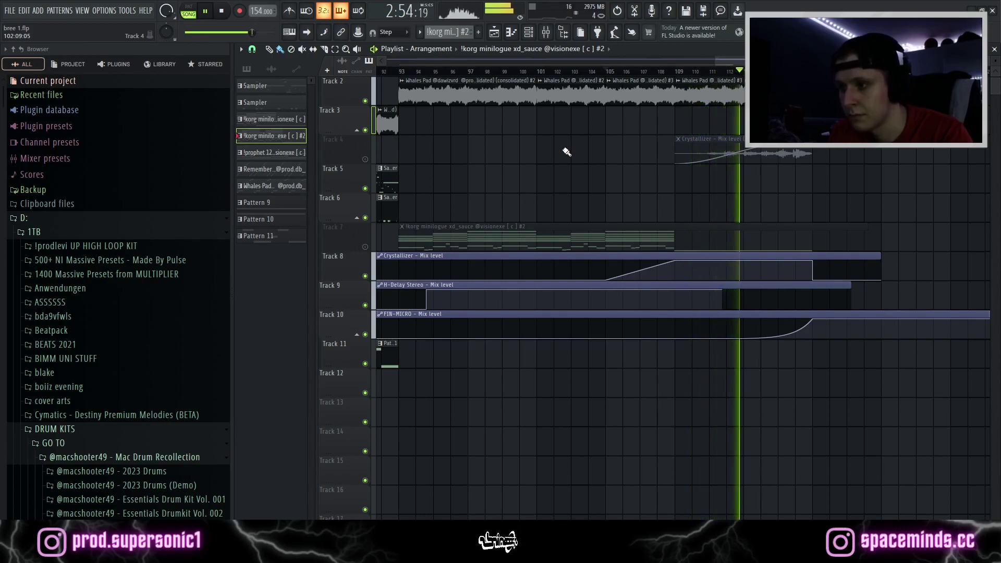
{"action": "key", "text": "space"}
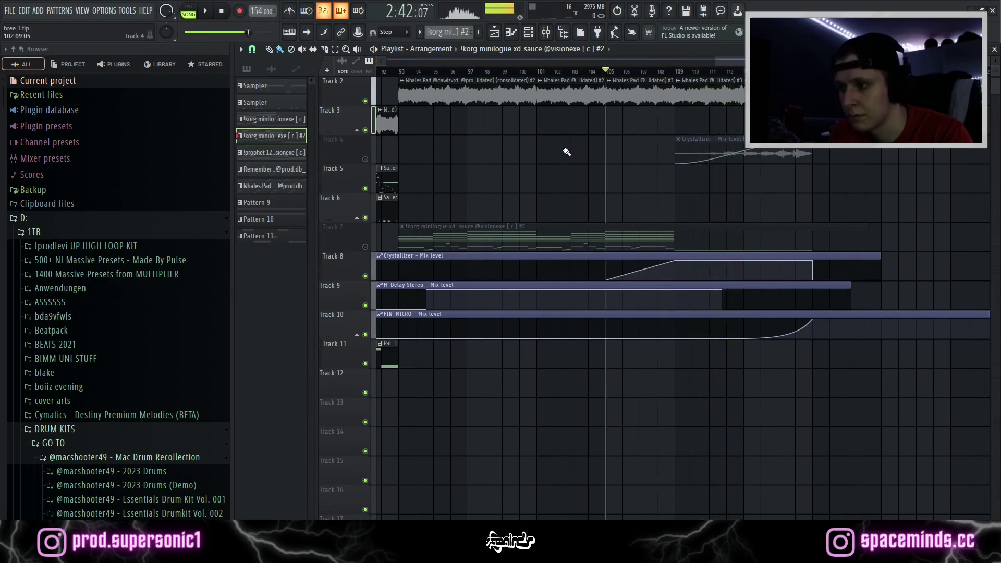
{"action": "left_click", "coordinate": [223, 11]}
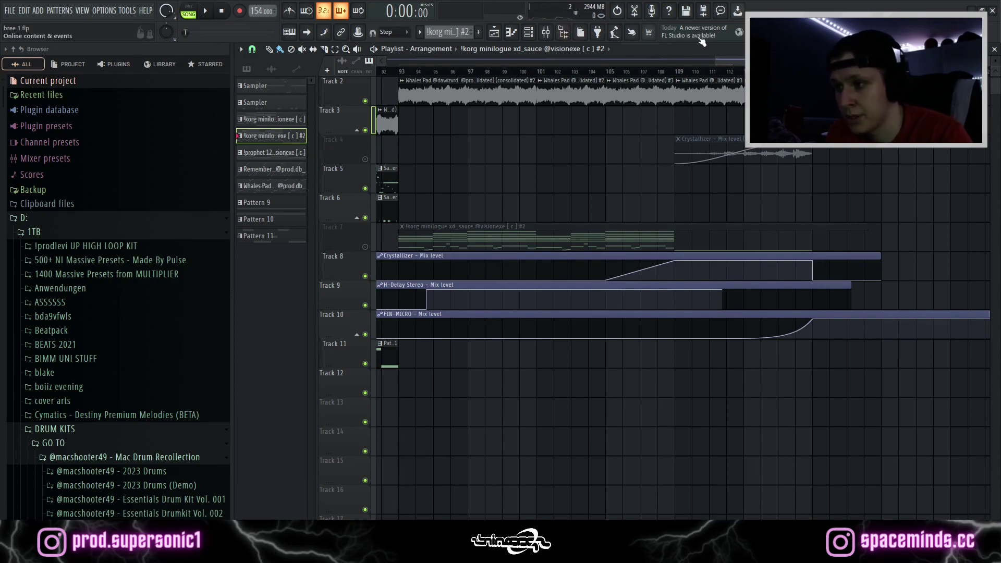
Step: Solo Track 4, play its consolidated Crystallizer audio clip from bar 109 to its end, and stop playback
{"action": "left_click_drag", "start_coordinate": [734, 59], "coordinate": [737, 60]}
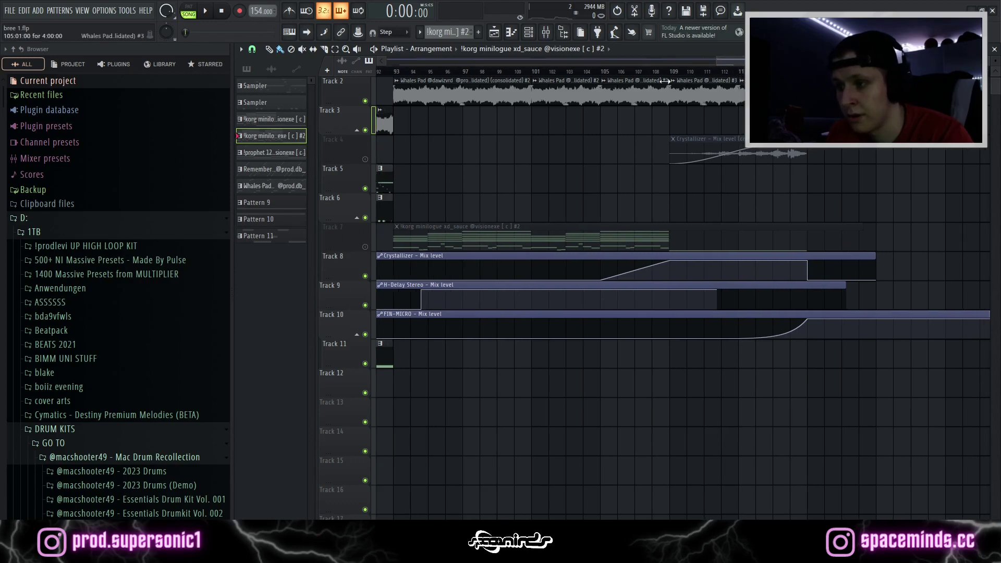
{"action": "right_click", "coordinate": [365, 159]}
{"action": "left_click_drag", "start_coordinate": [736, 58], "coordinate": [778, 60]}
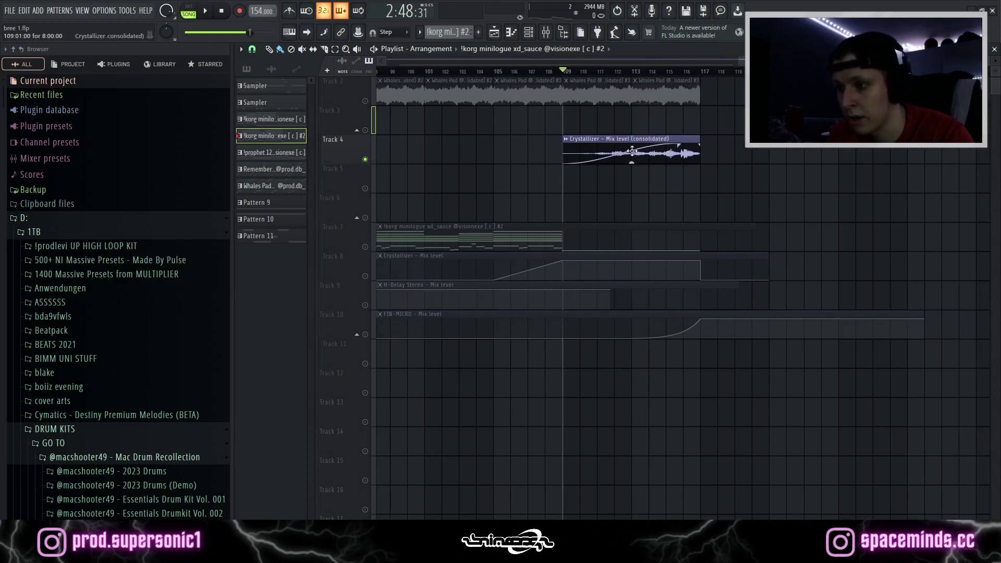
{"action": "key", "text": "space"}
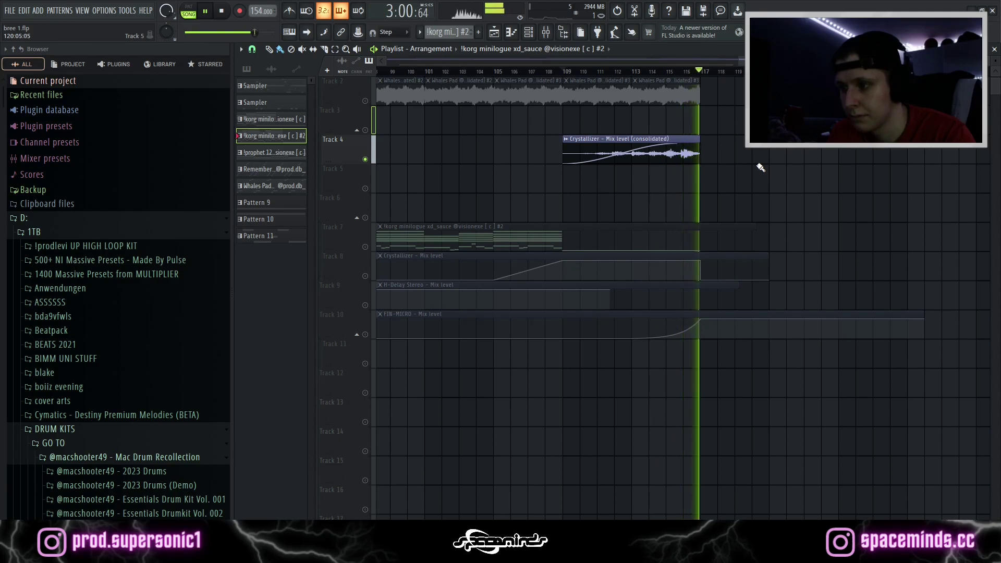
{"action": "key", "text": "space"}
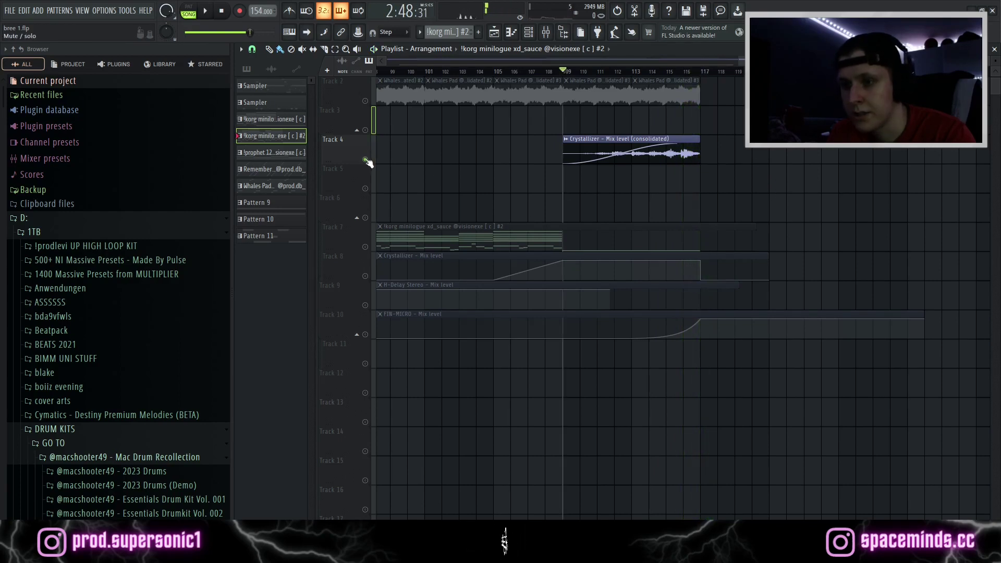
Step: Unsolo Track 4 so all tracks sound, and set the playback position to bar 85
{"action": "left_click", "coordinate": [365, 159], "text": "ctrl"}
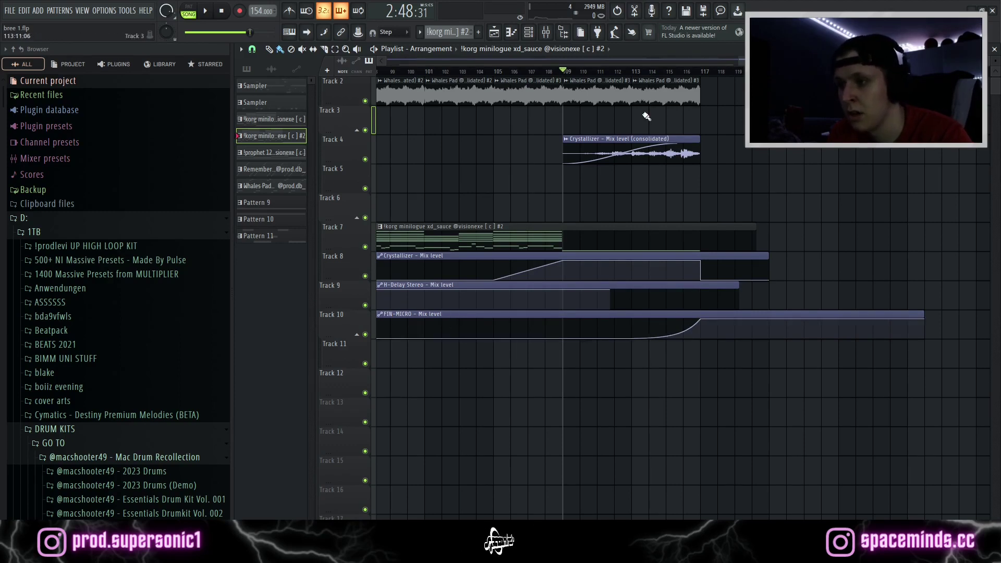
{"action": "scroll", "coordinate": [827, 175], "scroll_direction": "down", "scroll_amount": 2}
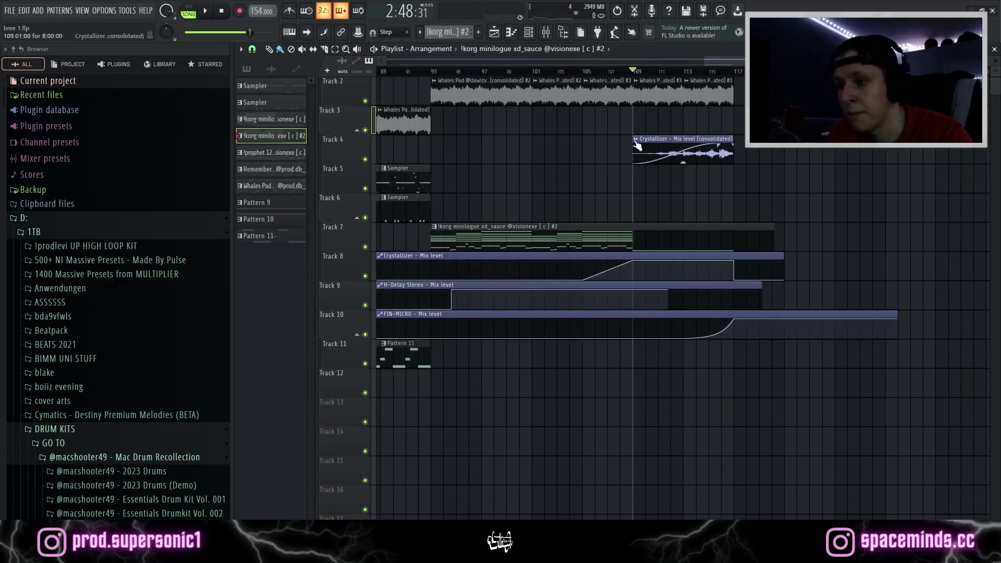
{"action": "left_click_drag", "start_coordinate": [723, 58], "coordinate": [678, 59]}
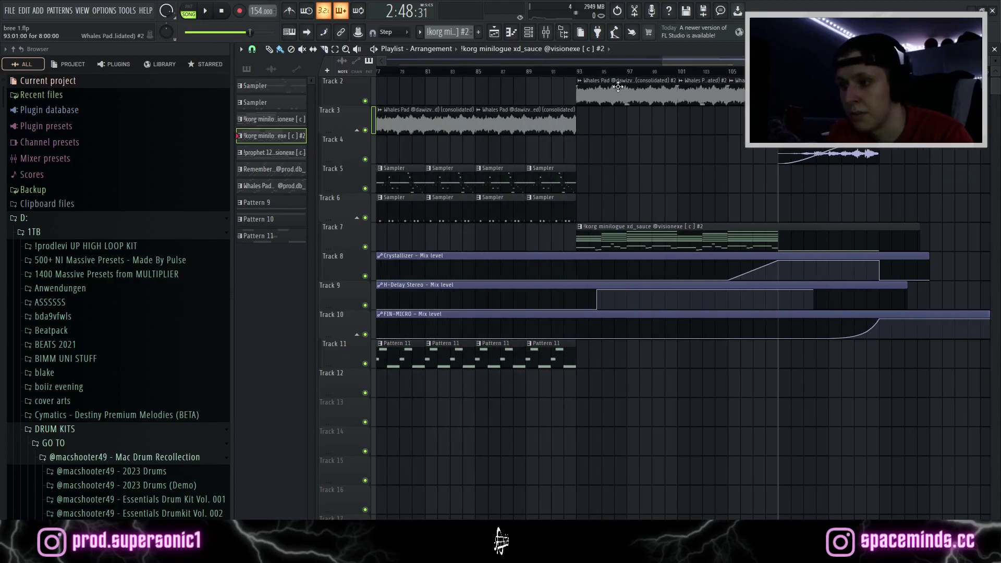
{"action": "left_click_drag", "start_coordinate": [581, 72], "coordinate": [658, 73]}
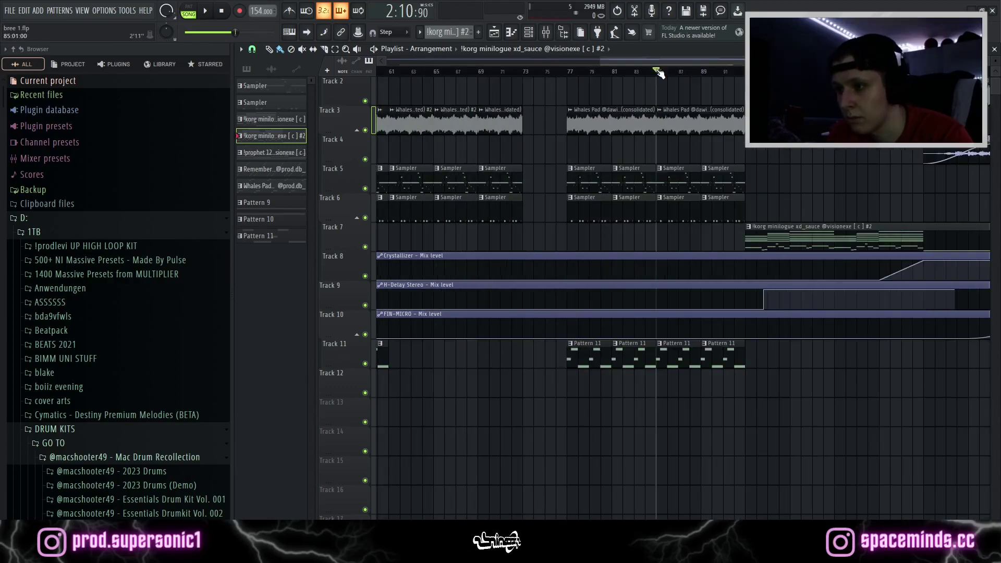
Step: Play the full arrangement from bar 85 through the closing section with all layers active, and stop playback
{"action": "scroll", "coordinate": [710, 149], "scroll_direction": "down", "scroll_amount": 6}
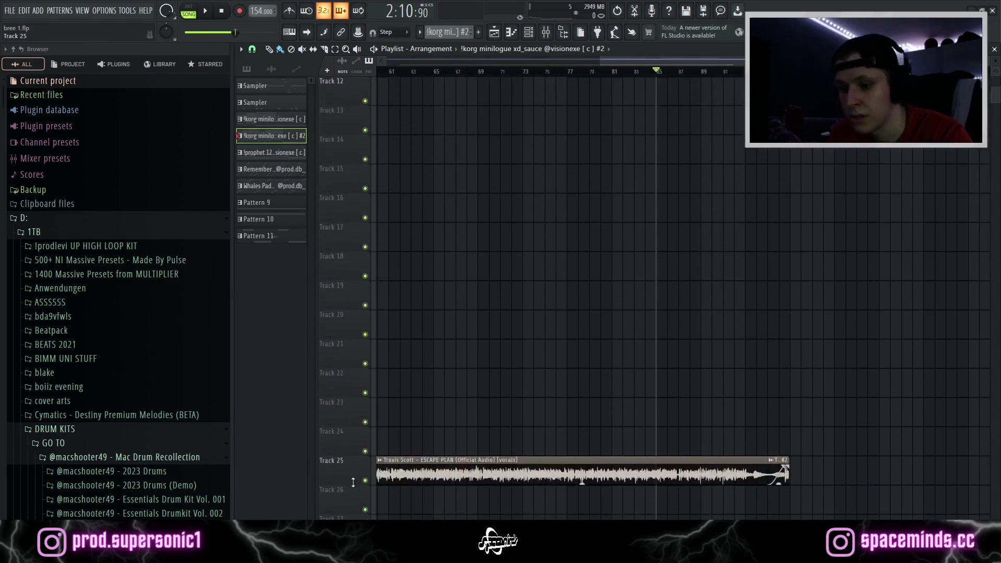
{"action": "scroll", "coordinate": [633, 242], "scroll_direction": "up", "scroll_amount": 7}
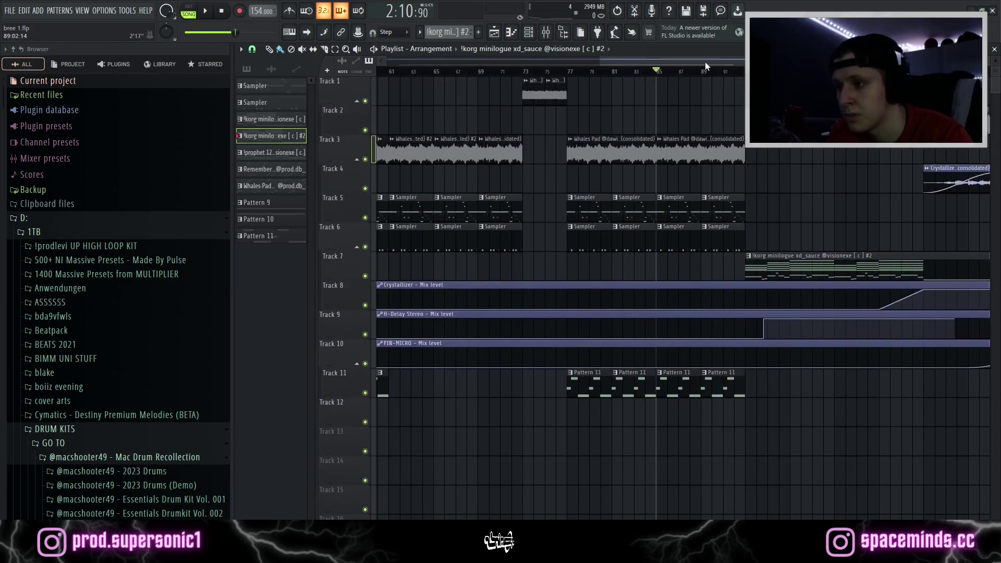
{"action": "left_click_drag", "start_coordinate": [705, 62], "coordinate": [732, 60]}
{"action": "key", "text": "space"}
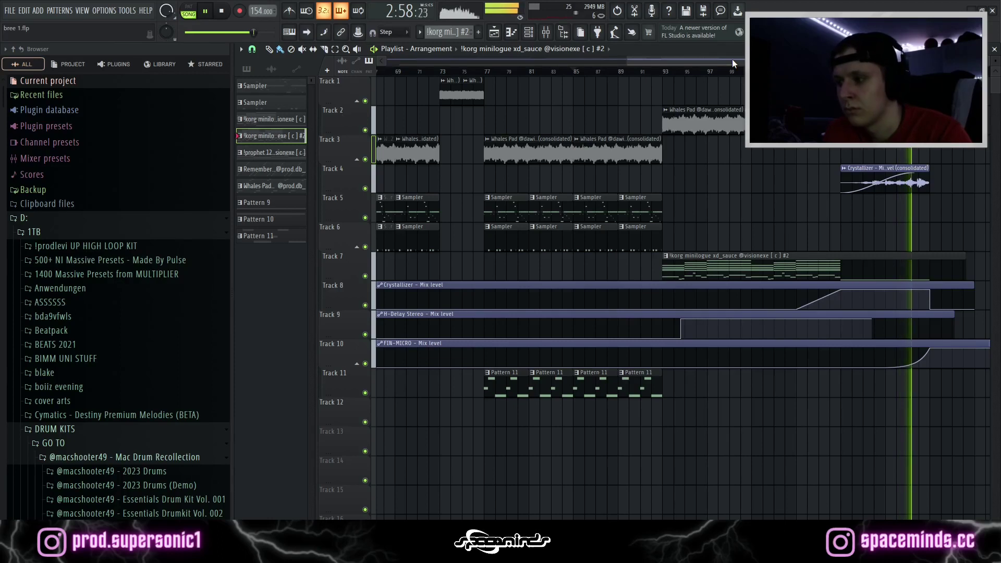
{"action": "left_click_drag", "start_coordinate": [718, 58], "coordinate": [729, 51]}
{"action": "key", "text": "space"}
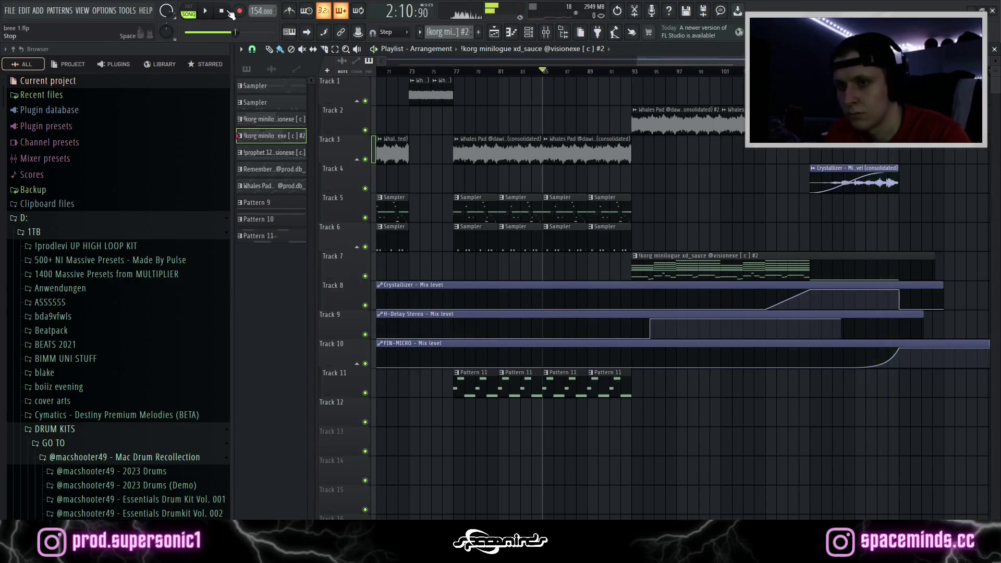
Step: Play the arrangement from the bar 73 break into the section with drums and bass up to about bar 85, and stop playback
{"action": "scroll", "coordinate": [649, 284], "scroll_direction": "down", "scroll_amount": 10}
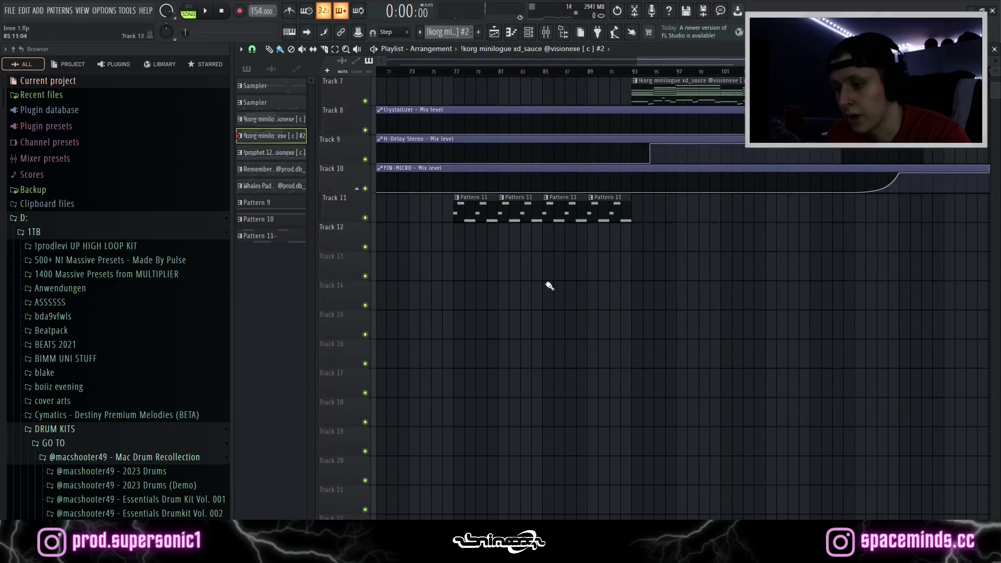
{"action": "scroll", "coordinate": [443, 313], "scroll_direction": "up", "scroll_amount": 10}
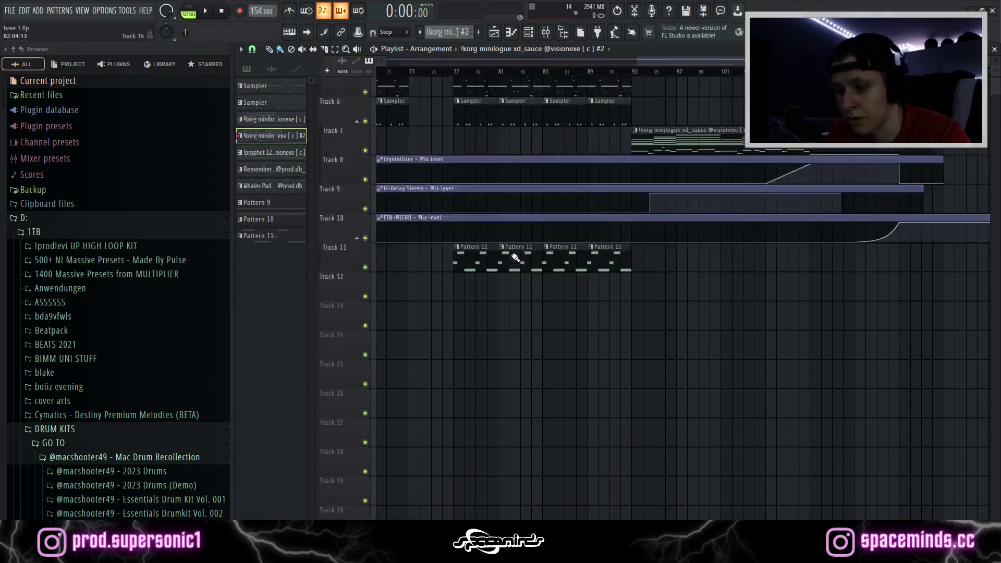
{"action": "left_click_drag", "start_coordinate": [658, 62], "coordinate": [612, 60]}
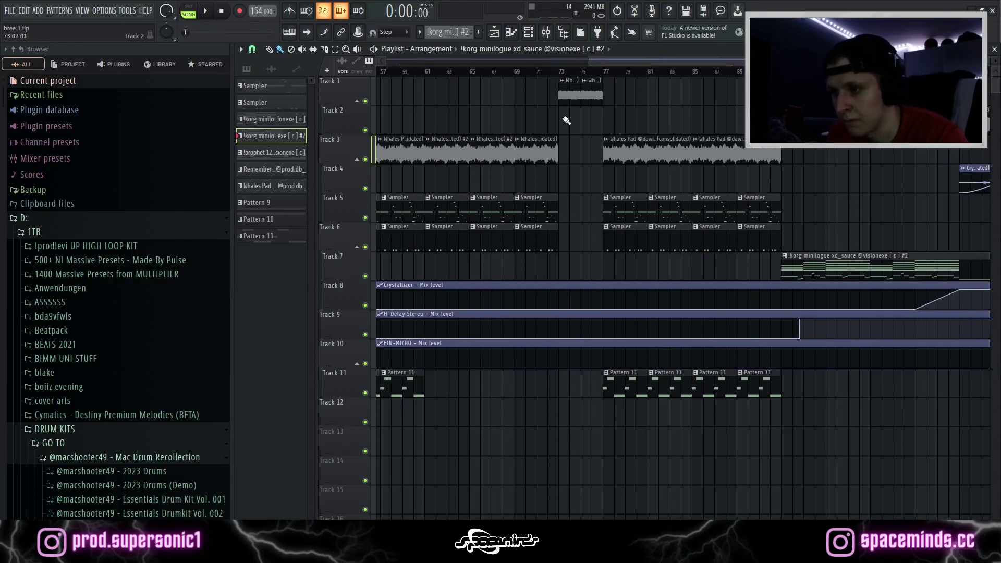
{"action": "scroll", "coordinate": [530, 186], "scroll_direction": "down", "scroll_amount": 13}
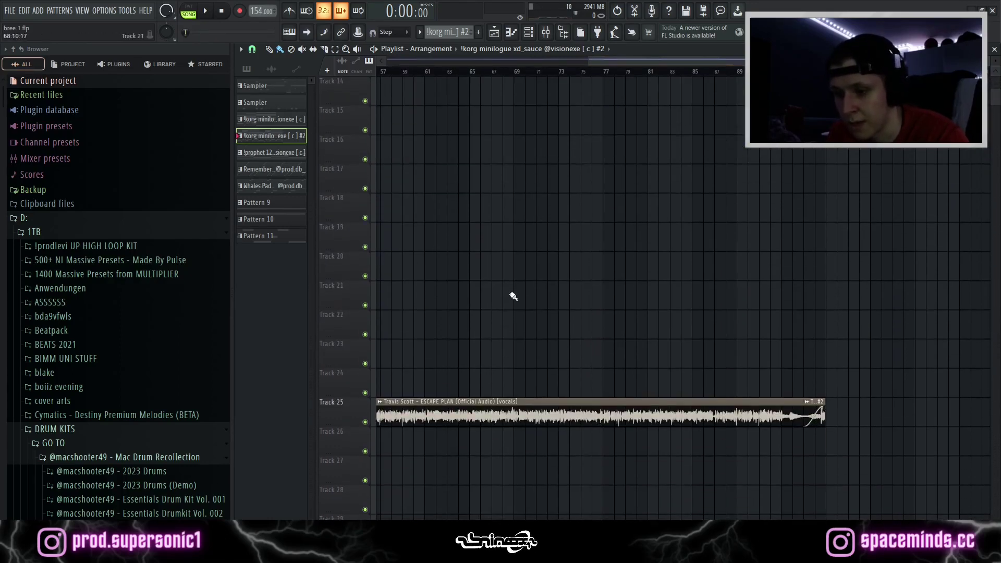
{"action": "scroll", "coordinate": [592, 353], "scroll_direction": "up", "scroll_amount": 13}
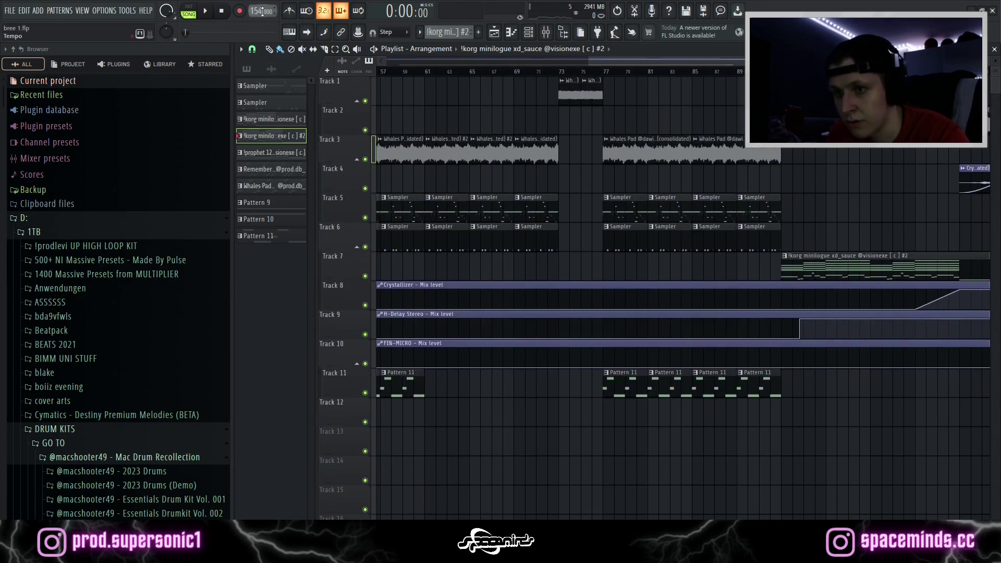
{"action": "scroll", "coordinate": [568, 87], "scroll_direction": "up", "scroll_amount": 6}
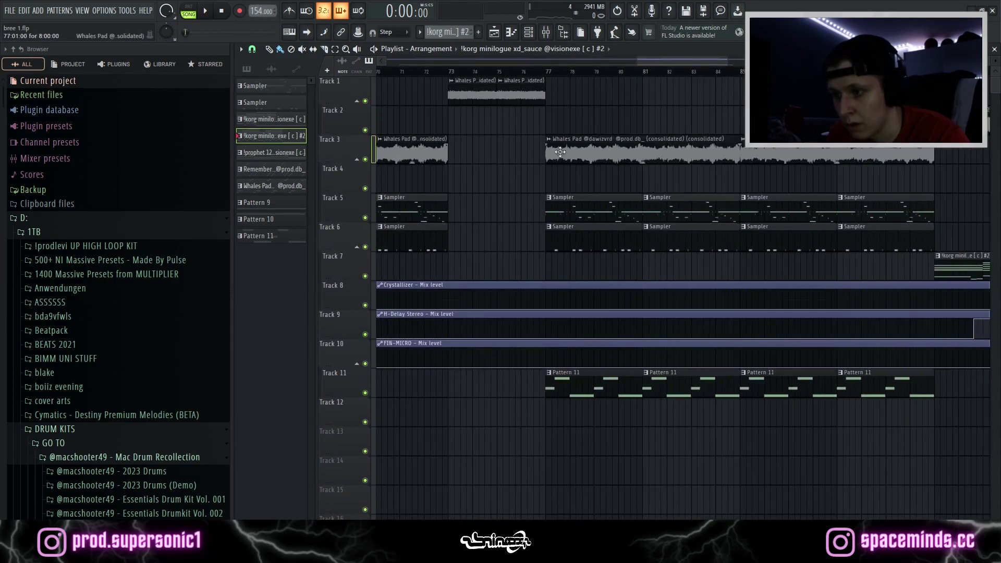
{"action": "left_click", "coordinate": [538, 70]}
{"action": "scroll", "coordinate": [484, 71], "scroll_direction": "down", "scroll_amount": 2}
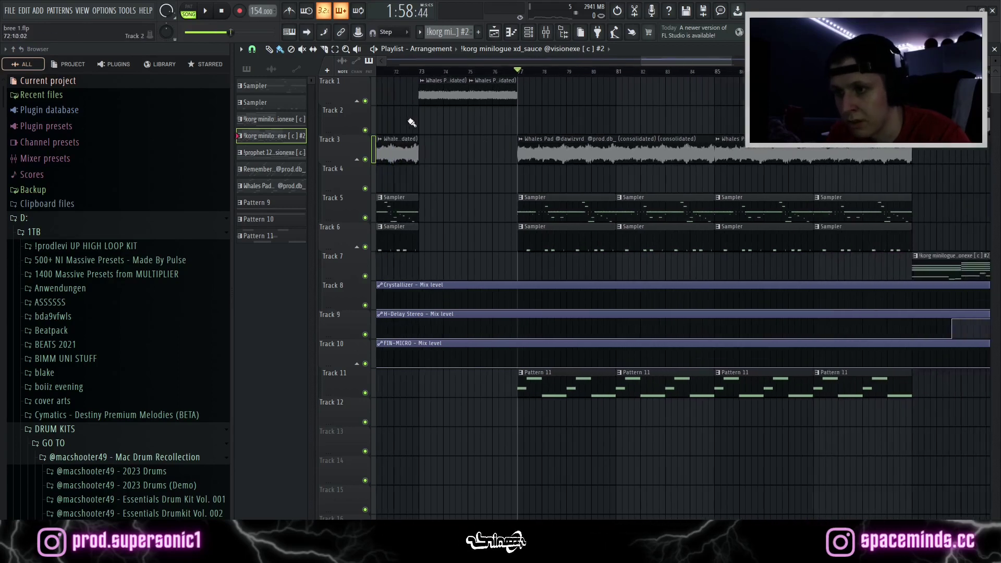
{"action": "key", "text": "space"}
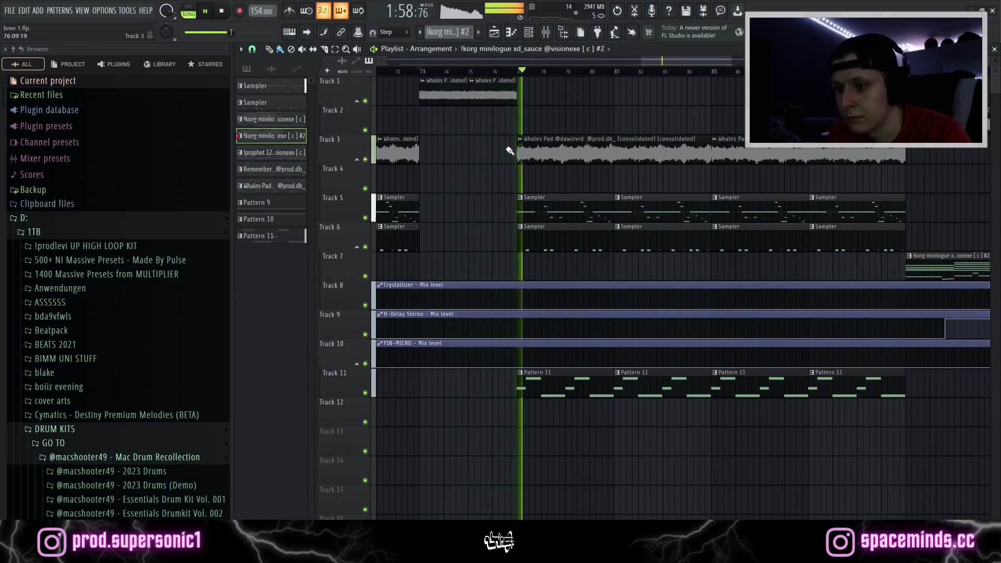
{"action": "scroll", "coordinate": [508, 152], "scroll_direction": "down", "scroll_amount": 3}
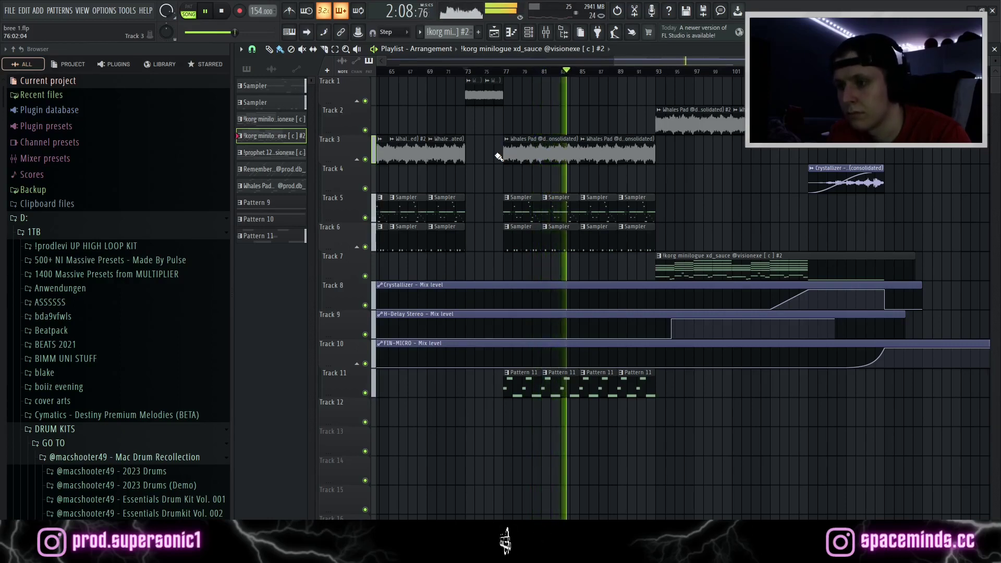
{"action": "scroll", "coordinate": [495, 168], "scroll_direction": "up", "scroll_amount": 3}
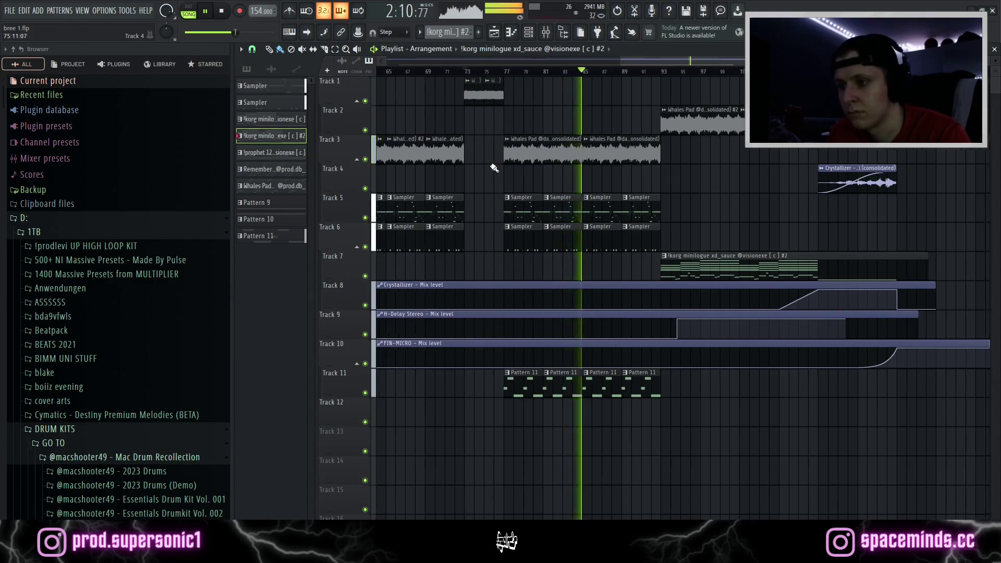
{"action": "key", "text": "space"}
Step: Review the arrangement's earlier sections from about bar 25 up to the bar 73 break
{"action": "scroll", "coordinate": [498, 163], "scroll_direction": "down", "scroll_amount": 5}
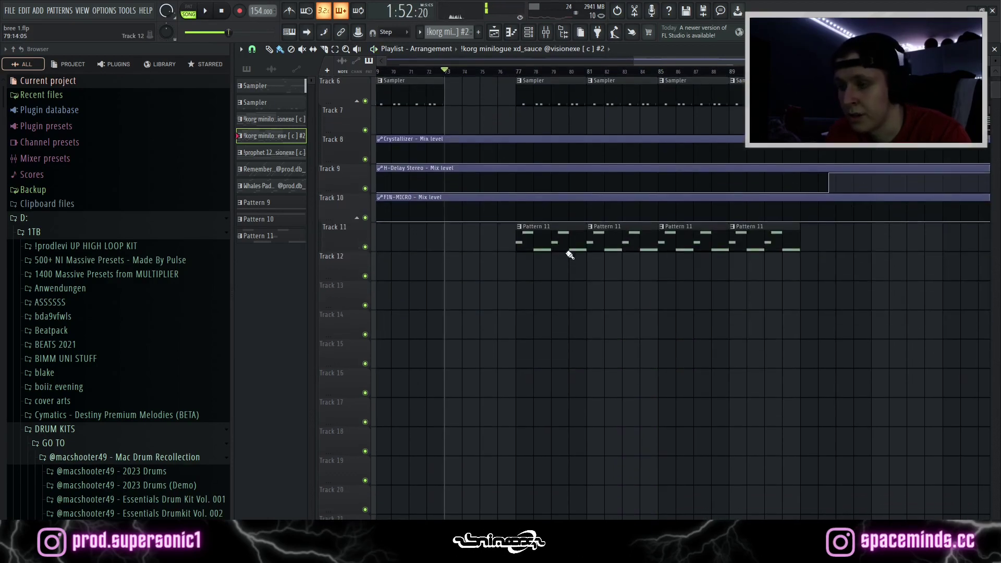
{"action": "scroll", "coordinate": [784, 391], "scroll_direction": "down", "scroll_amount": 4}
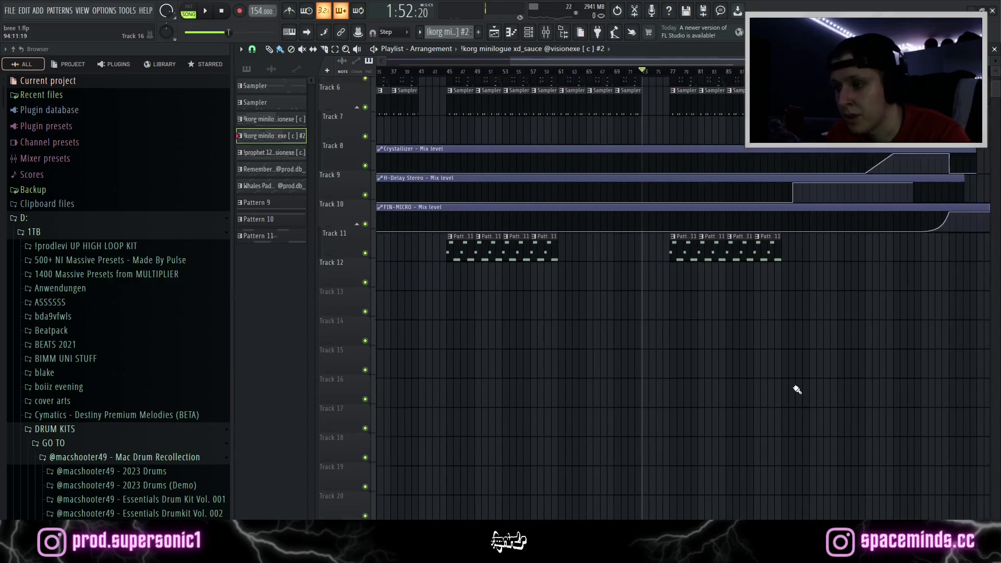
{"action": "scroll", "coordinate": [798, 390], "scroll_direction": "up", "scroll_amount": 5}
{"action": "left_click_drag", "start_coordinate": [611, 75], "coordinate": [427, 59]}
{"action": "scroll", "coordinate": [598, 76], "scroll_direction": "down", "scroll_amount": 4}
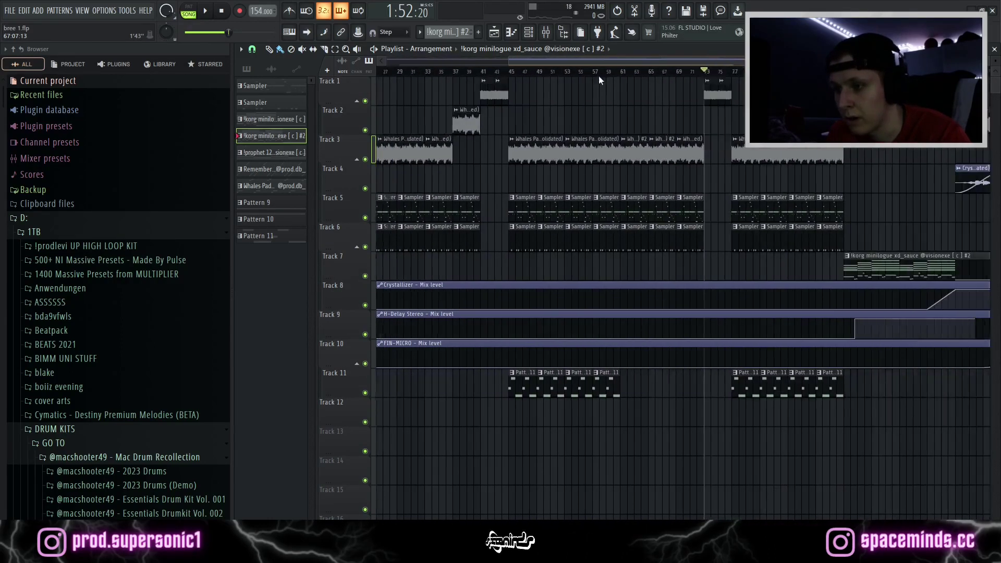